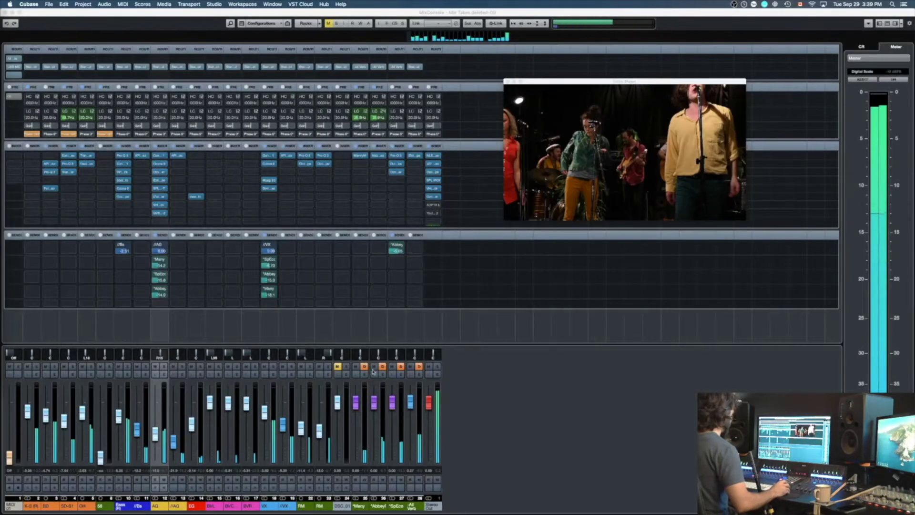
- Set the VX channel's send to *SpEco to -9.01 and adjust the *SpEco channel's send to *AbbeyRd while auditioning the mix
{"action": "left_click", "coordinate": [266, 289]}
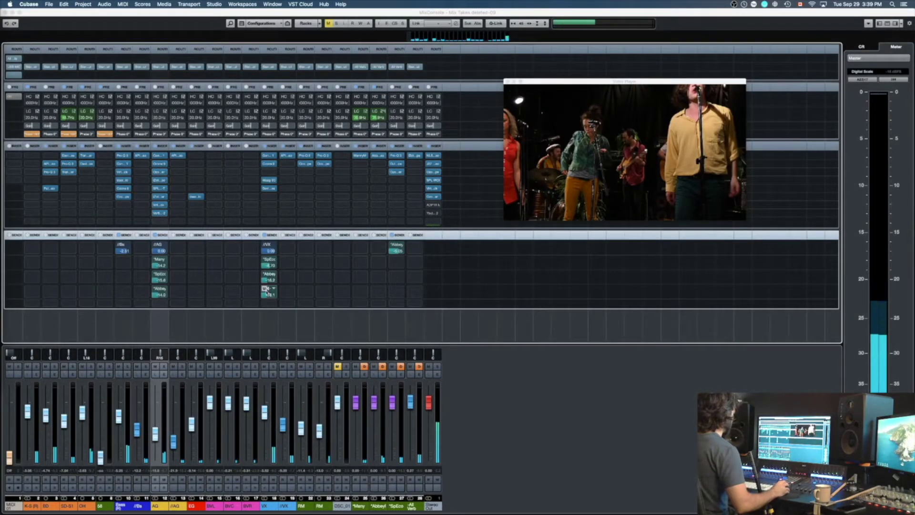
{"action": "left_click_drag", "start_coordinate": [269, 265], "coordinate": [270, 266]}
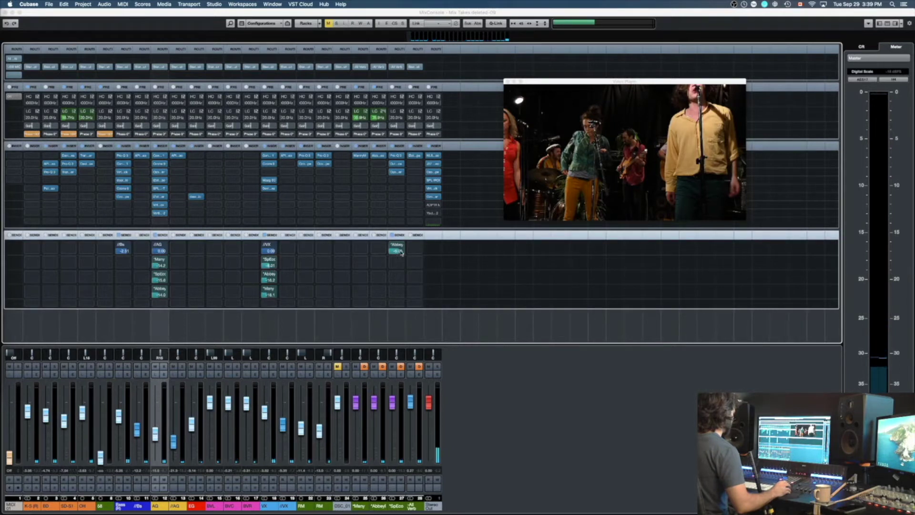
{"action": "key", "text": "space"}
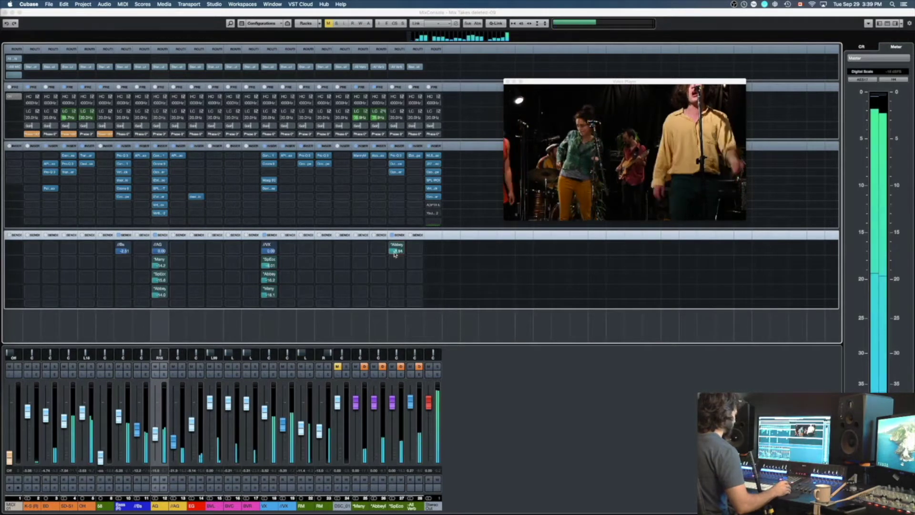
{"action": "left_click_drag", "start_coordinate": [394, 253], "coordinate": [394, 254]}
{"action": "key", "text": "space"}
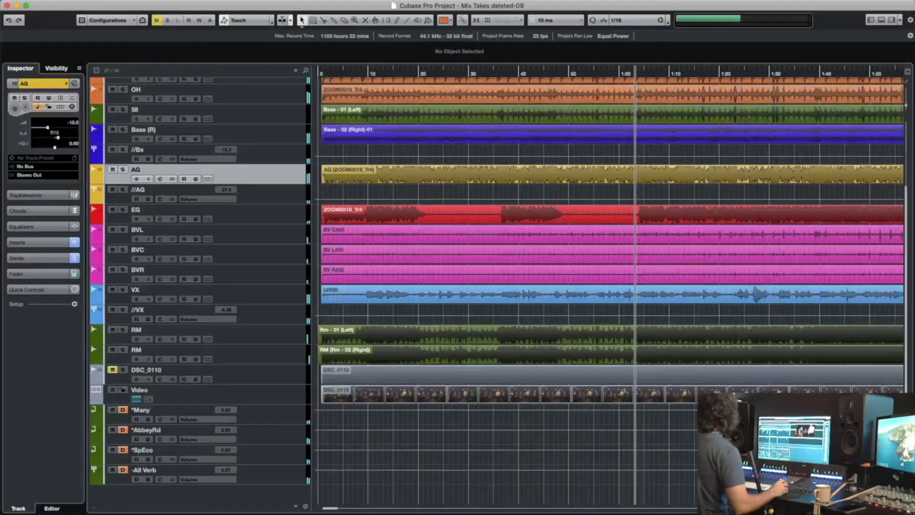
- Enlarge the VX track's height in the project window and activate the Draw tool for editing its clip
{"action": "scroll", "coordinate": [628, 295], "scroll_direction": "up", "scroll_amount": 3}
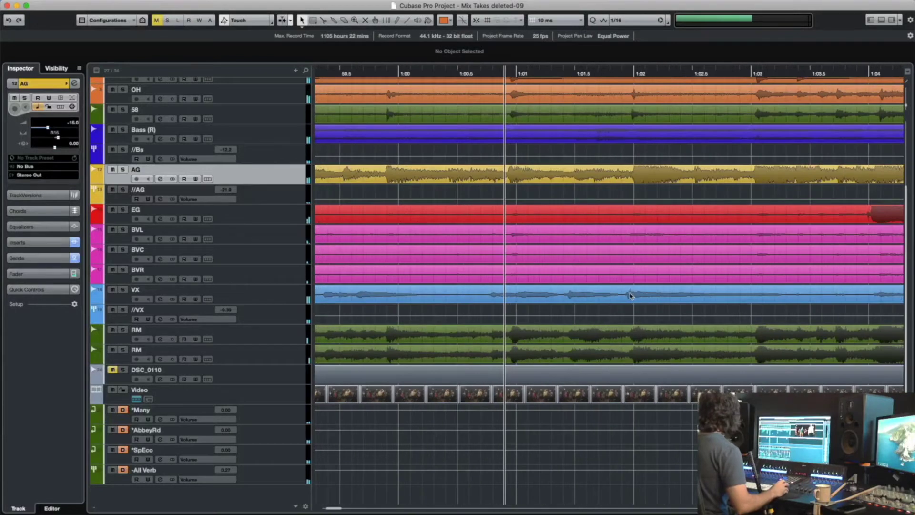
{"action": "left_click", "coordinate": [292, 290]}
{"action": "left_click_drag", "start_coordinate": [296, 303], "coordinate": [329, 466]}
{"action": "scroll", "coordinate": [758, 300], "scroll_direction": "down", "scroll_amount": 10}
{"action": "key", "text": "6"}
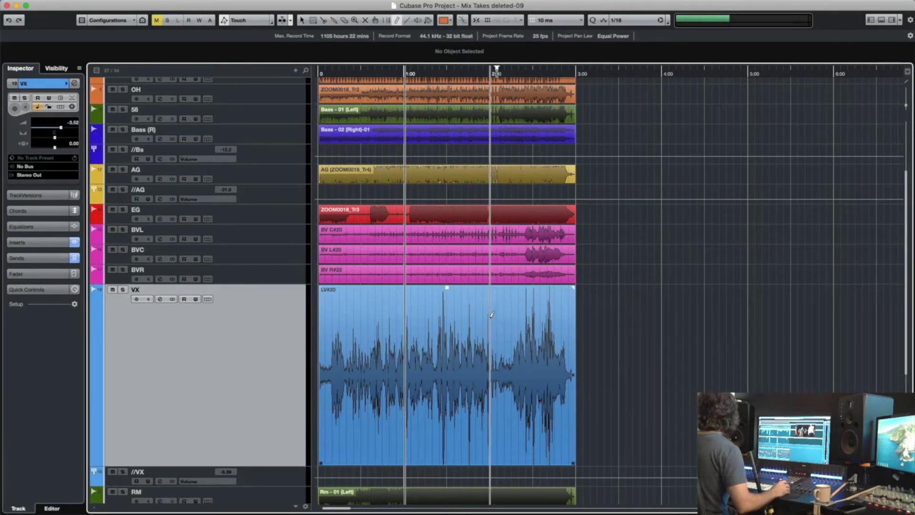
- Draw a volume-curve dip on the VX vocal clip over the low-frequency peak at about 1:01.95
{"action": "left_click", "coordinate": [558, 287]}
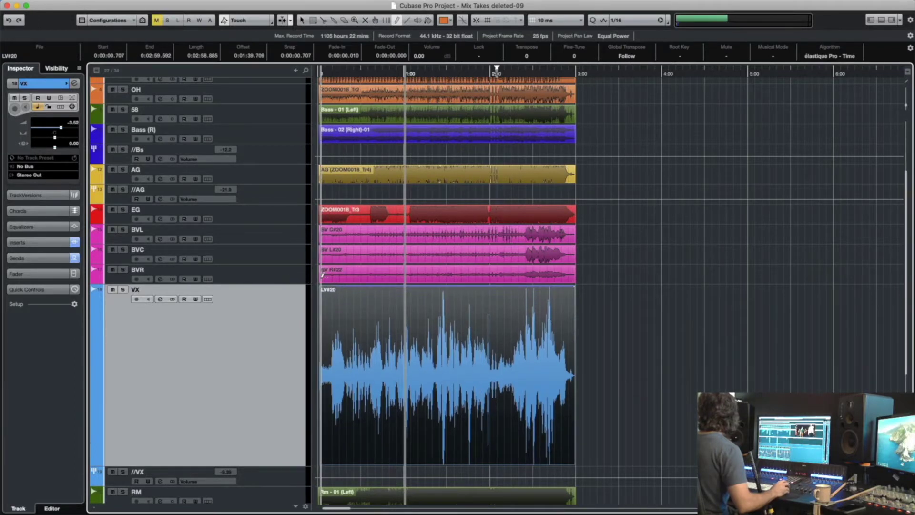
{"action": "scroll", "coordinate": [401, 315], "scroll_direction": "up", "scroll_amount": 3}
{"action": "scroll", "coordinate": [402, 315], "scroll_direction": "up", "scroll_amount": 10}
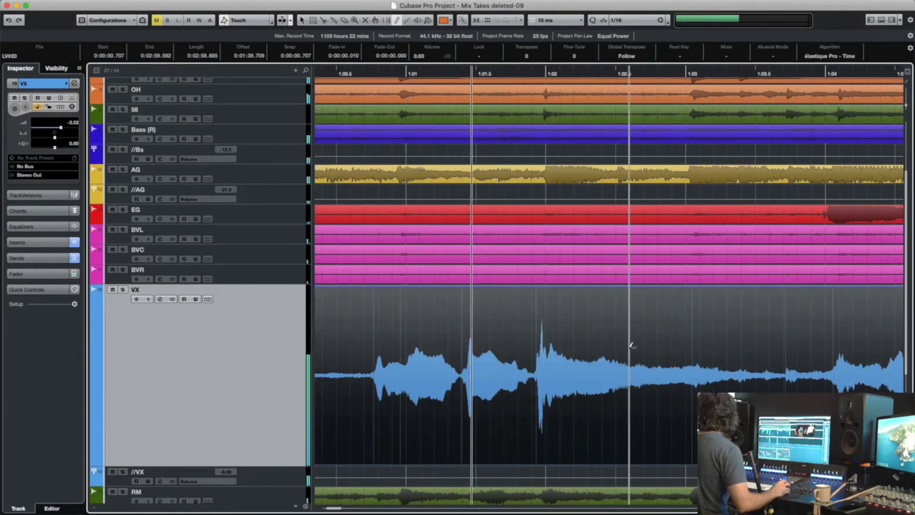
{"action": "scroll", "coordinate": [561, 327], "scroll_direction": "up", "scroll_amount": 5}
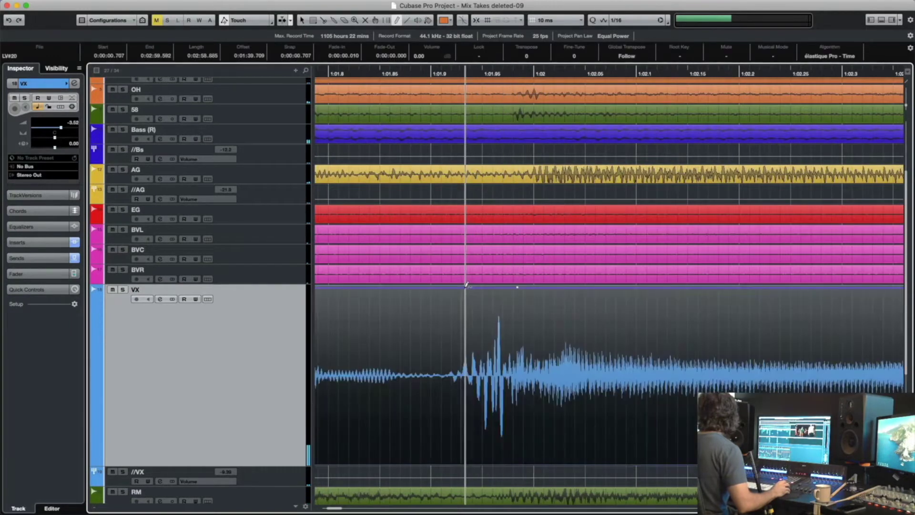
{"action": "left_click_drag", "start_coordinate": [501, 288], "coordinate": [503, 382]}
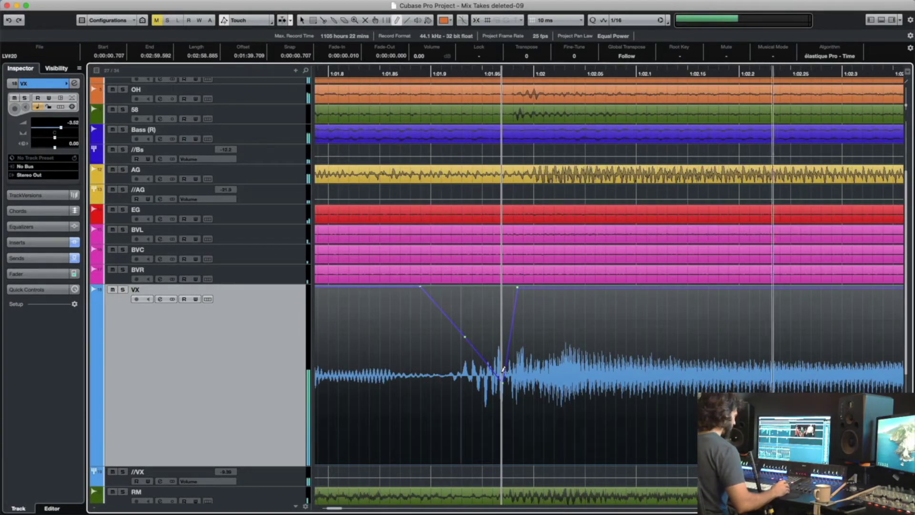
{"action": "left_click_drag", "start_coordinate": [465, 336], "coordinate": [463, 372]}
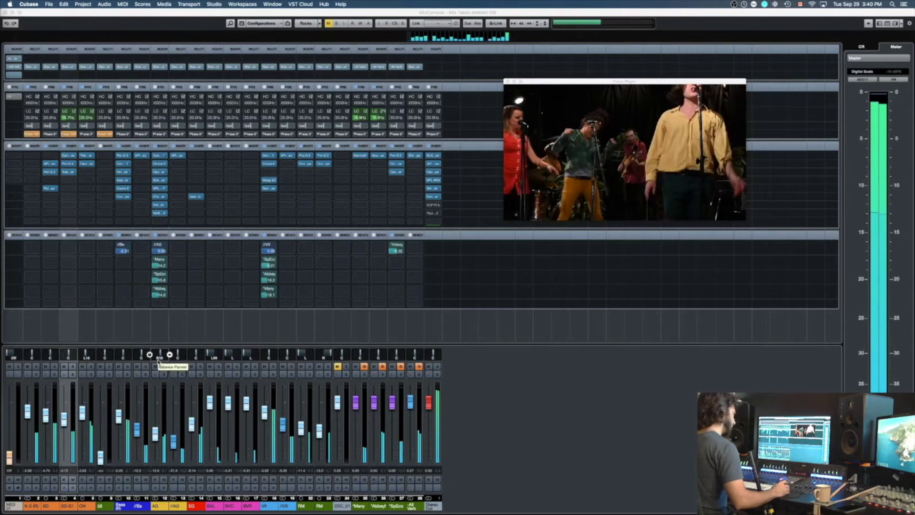
- Solo the EG channel in the MixConsole and add Softube Console 1 to its first insert slot
{"action": "left_click", "coordinate": [199, 366]}
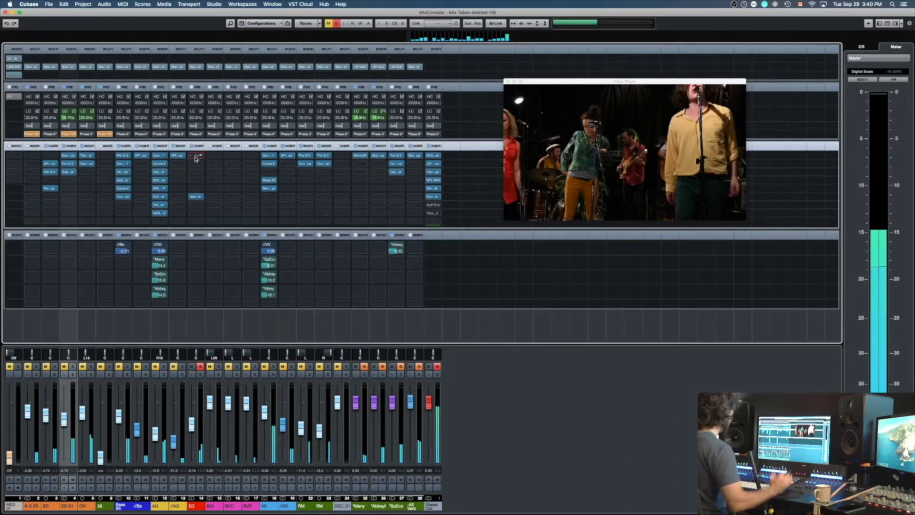
{"action": "left_click", "coordinate": [196, 157]}
{"action": "type", "text": "cons"}
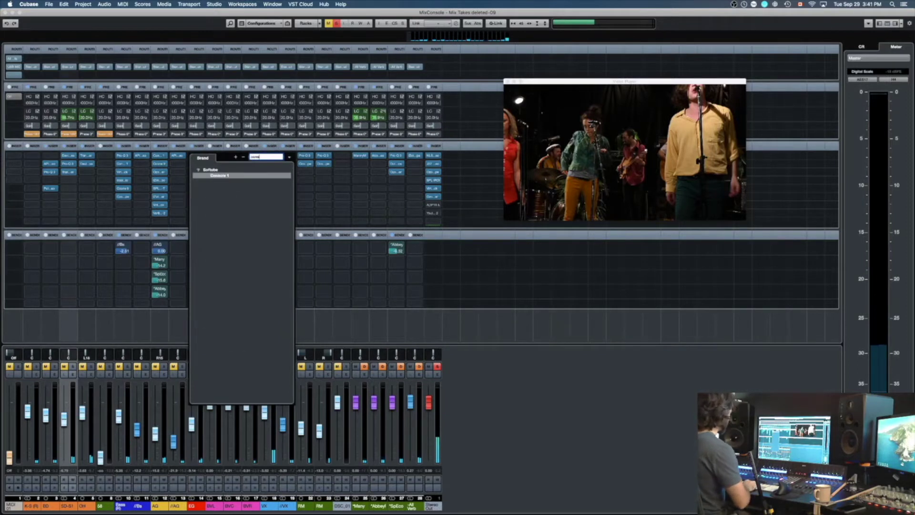
{"action": "key", "text": "Return"}
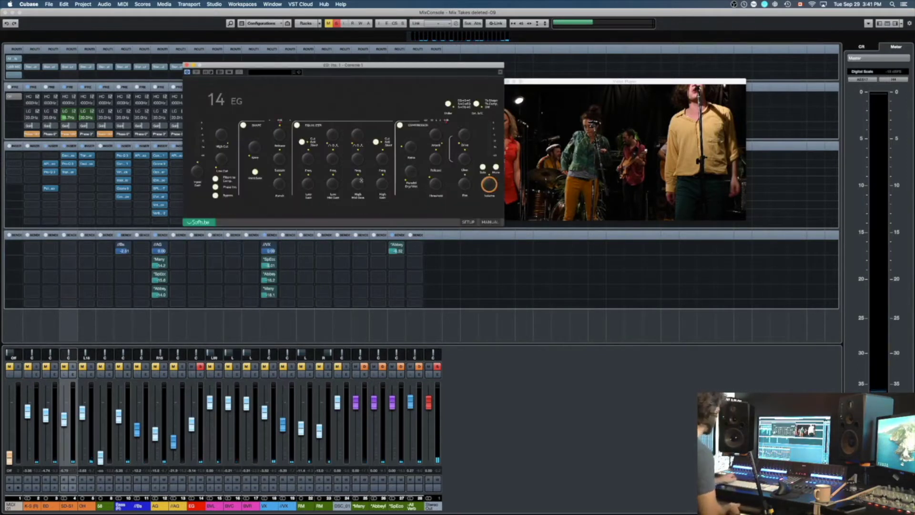
{"action": "key", "text": "super+w"}
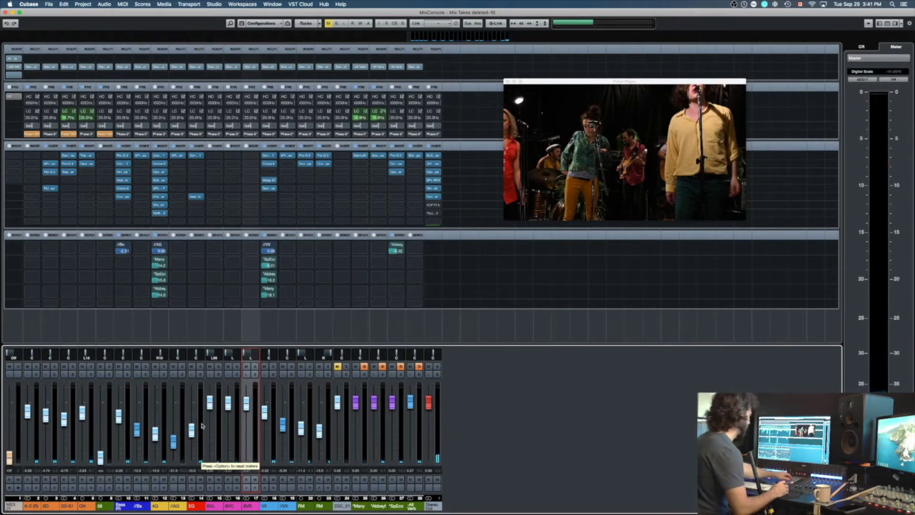
- Add a stereo group channel named -C6, routed to Stereo Out, after BVR and colour it red
{"action": "key", "text": "alt+g"}
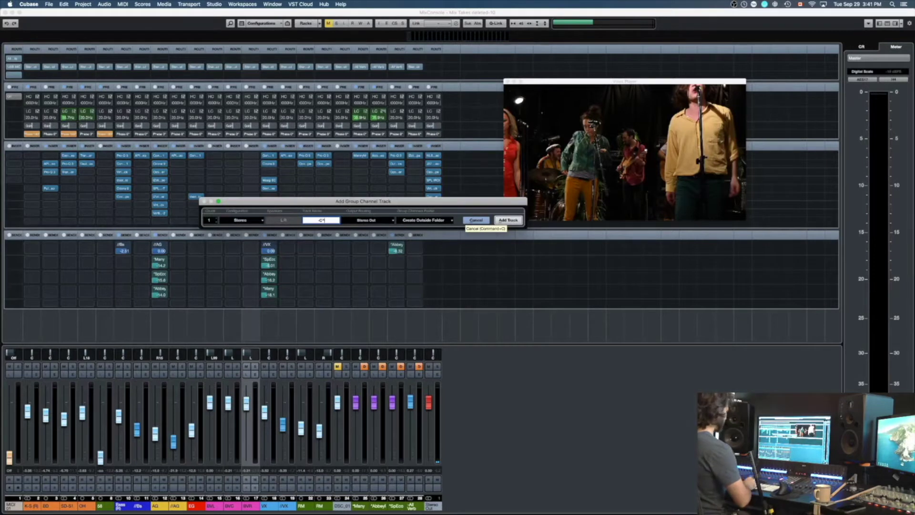
{"action": "key", "text": "Return"}
{"action": "left_click", "coordinate": [270, 509]}
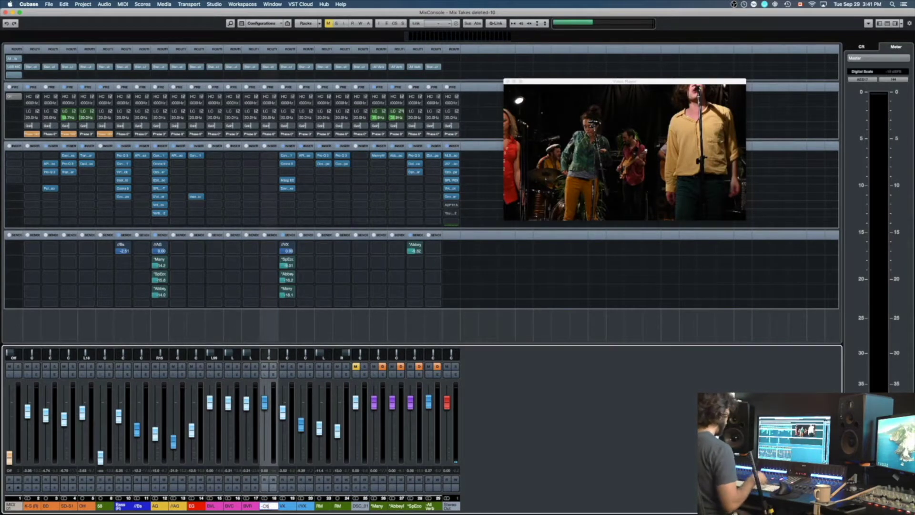
{"action": "left_click", "coordinate": [592, 453]}
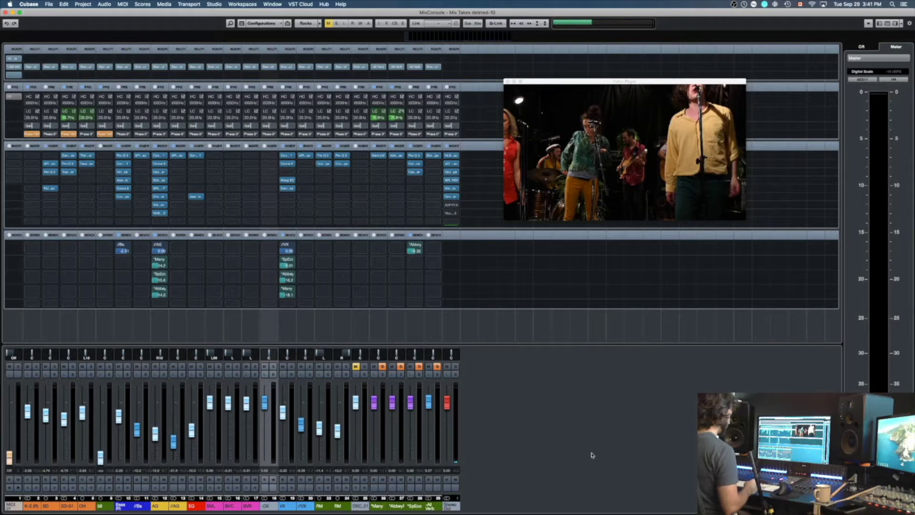
{"action": "left_click", "coordinate": [275, 506]}
{"action": "left_click", "coordinate": [274, 488]}
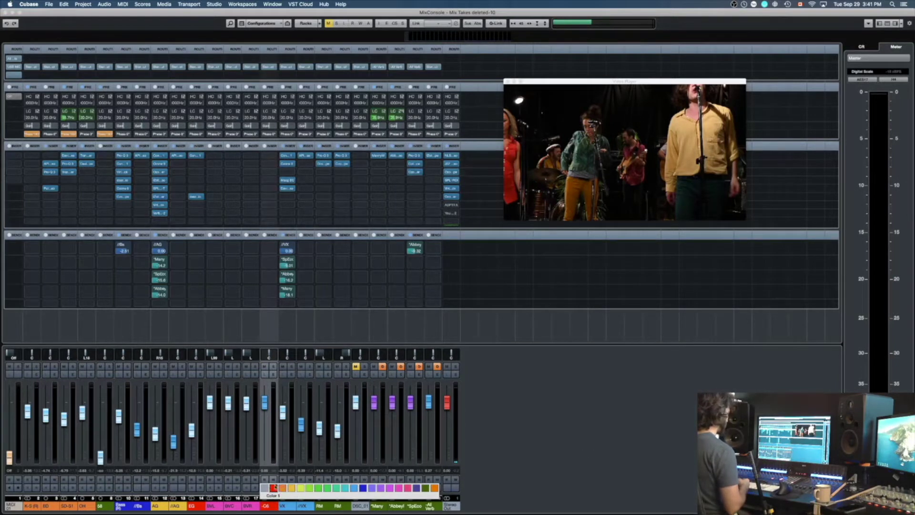
{"action": "left_click", "coordinate": [558, 415]}
- Insert FabFilter Pro-MB in slot 9 of the -C6 group and load its -C6 preset
{"action": "left_click", "coordinate": [269, 220]}
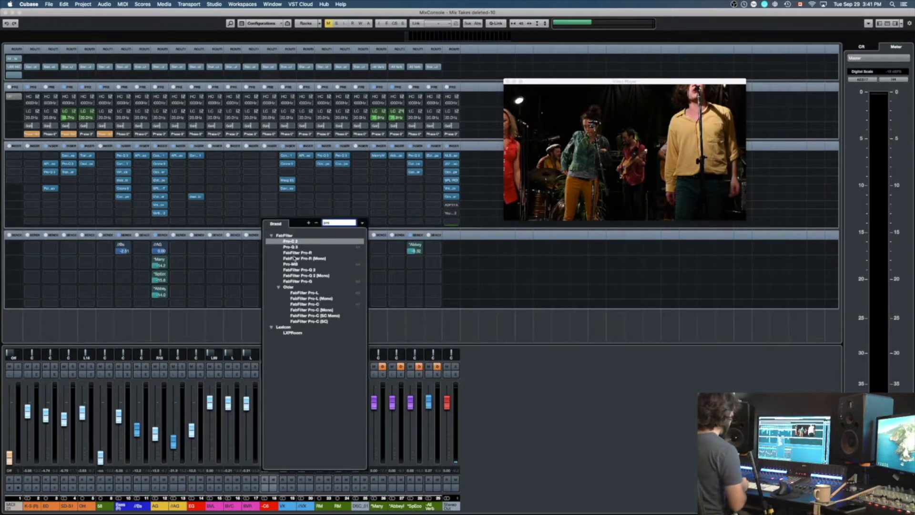
{"action": "left_click", "coordinate": [296, 264]}
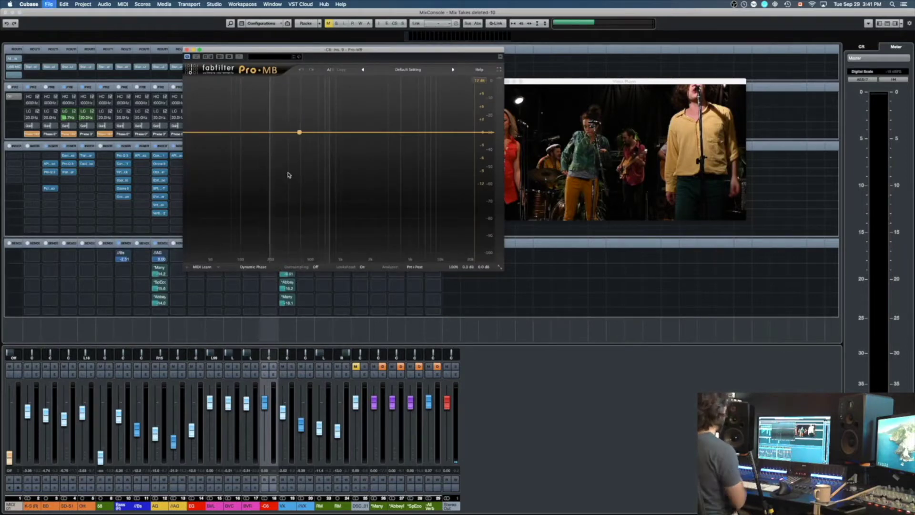
{"action": "left_click", "coordinate": [300, 56]}
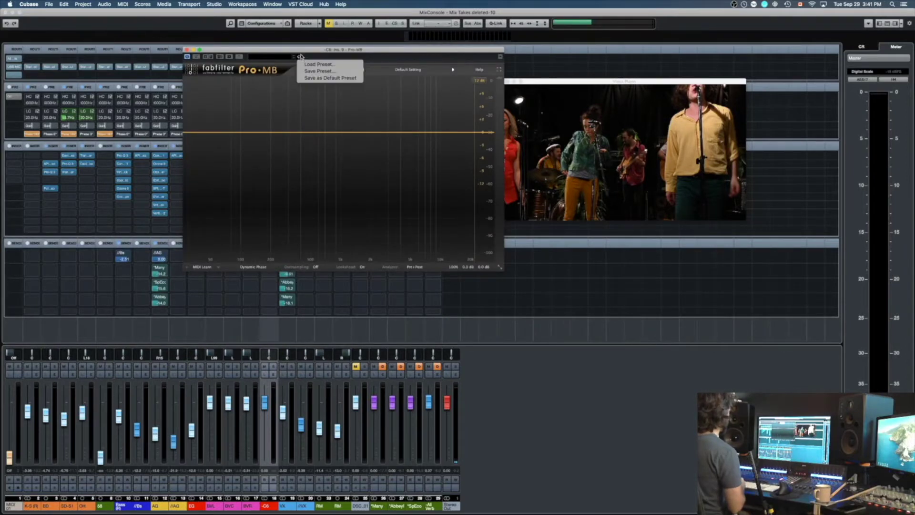
{"action": "left_click", "coordinate": [314, 64]}
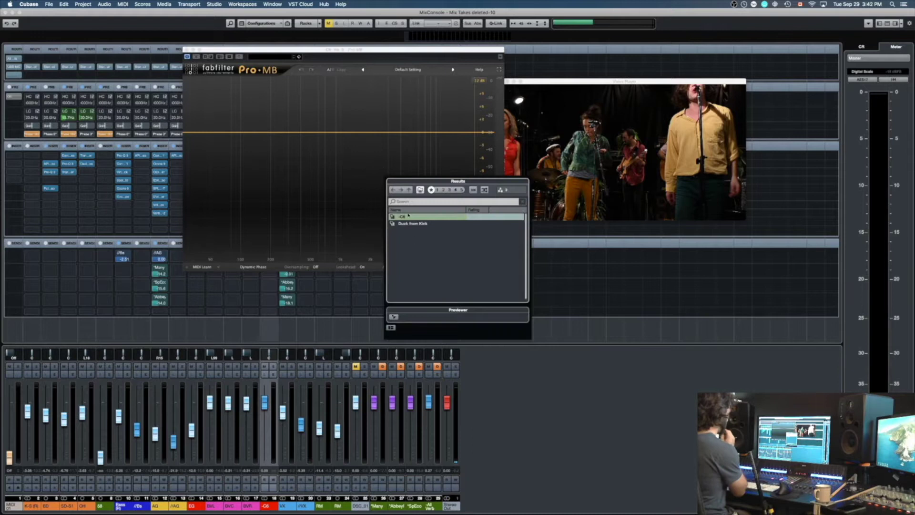
{"action": "double_click", "coordinate": [413, 217]}
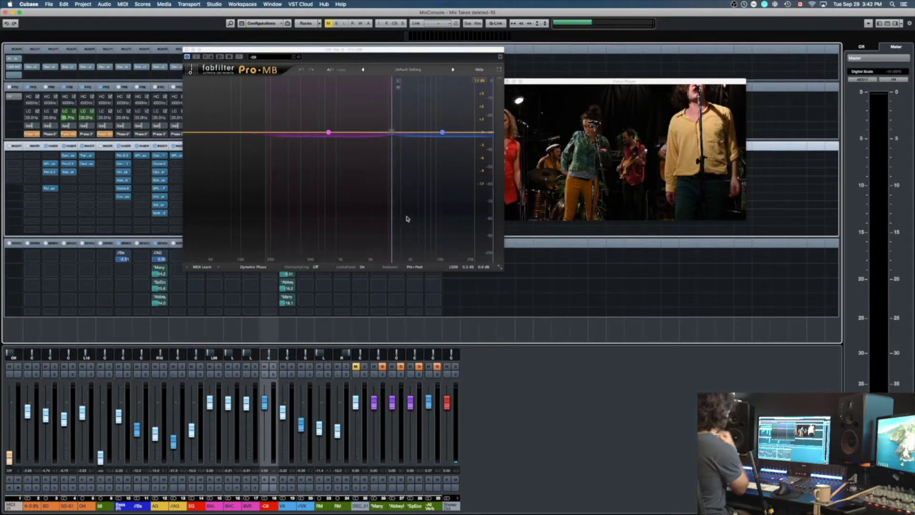
{"action": "left_click_drag", "start_coordinate": [310, 50], "coordinate": [239, 21]}
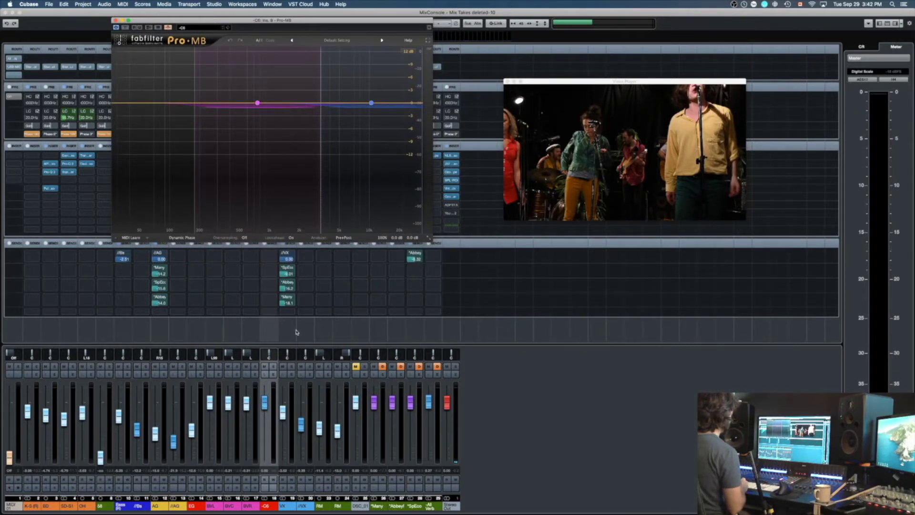
- Add and enable a send from the VX channel to the side-chain input of Pro-MB on the -C6 group
{"action": "left_click", "coordinate": [292, 373]}
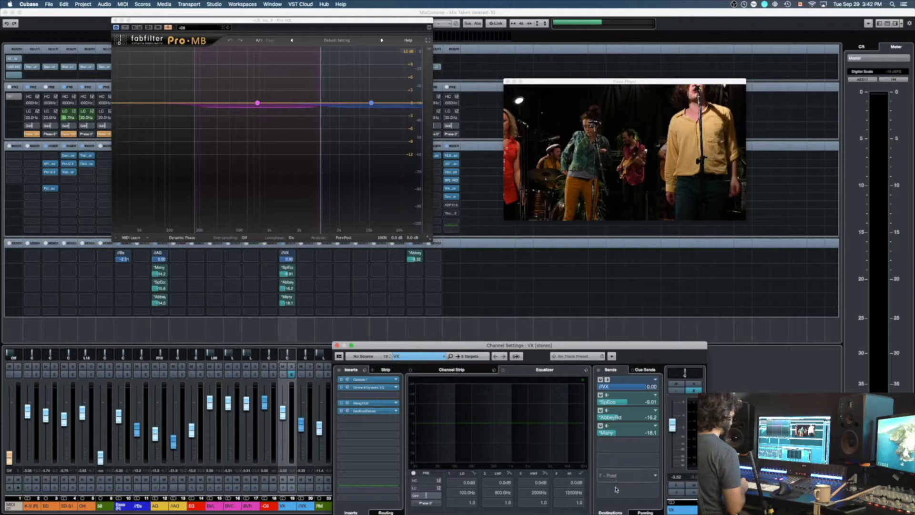
{"action": "left_click", "coordinate": [617, 490]}
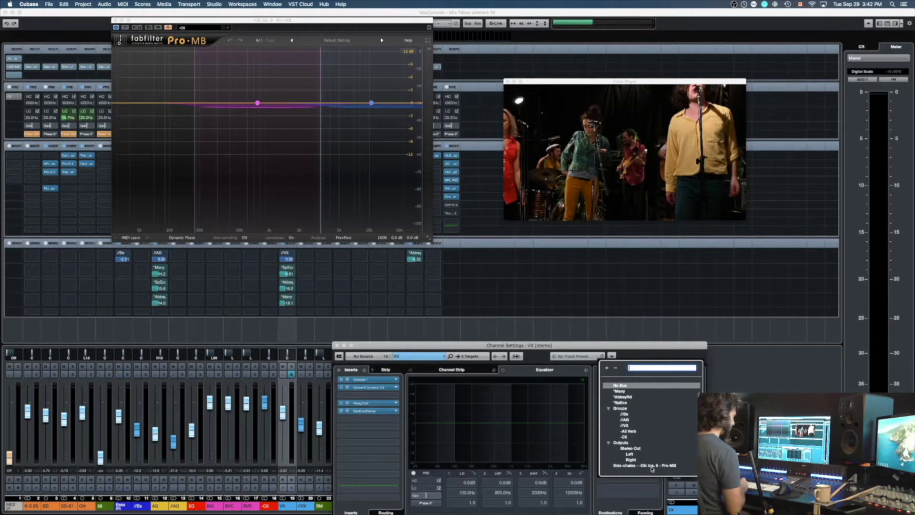
{"action": "left_click", "coordinate": [652, 469]}
{"action": "left_click", "coordinate": [608, 488]}
{"action": "key", "text": "space"}
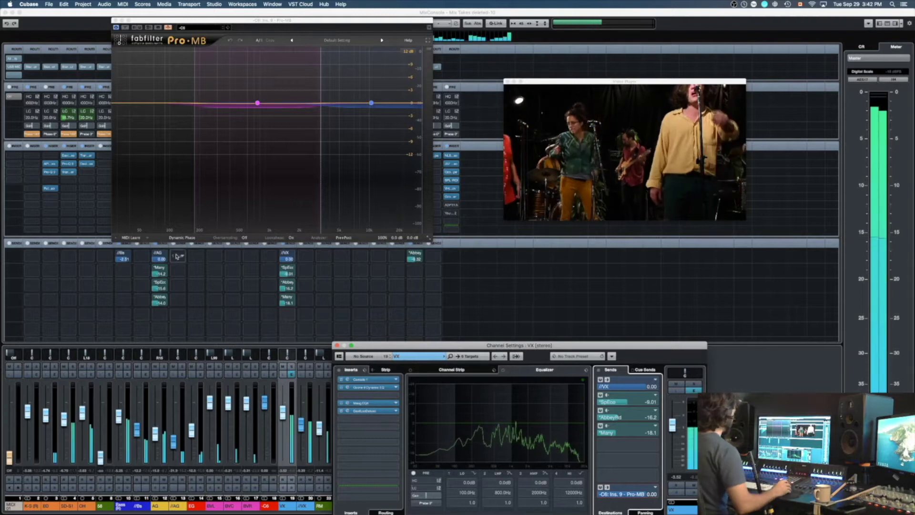
{"action": "key", "text": "super+w"}
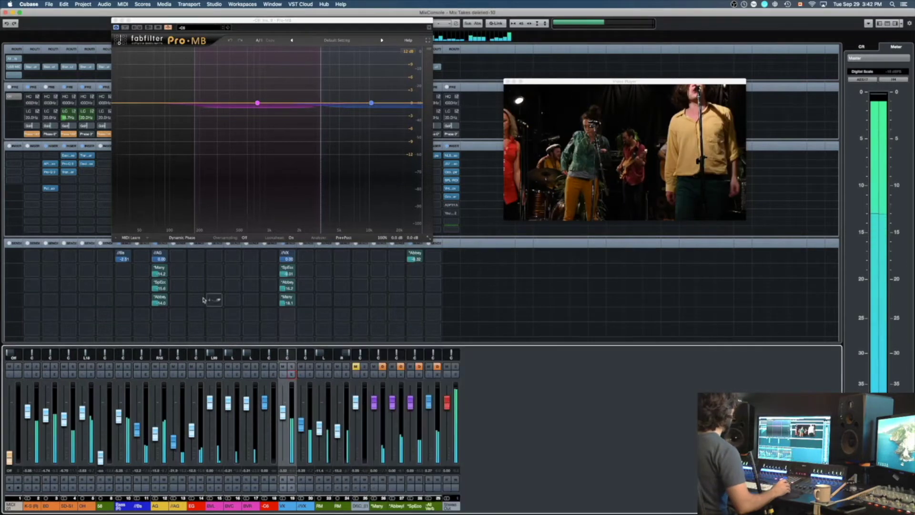
{"action": "key", "text": "space"}
- Select the channels from the first orange drum channel through EG and route all their outputs to the -C6 group
{"action": "left_click", "coordinate": [257, 435]}
{"action": "left_click", "coordinate": [35, 433], "text": "shift"}
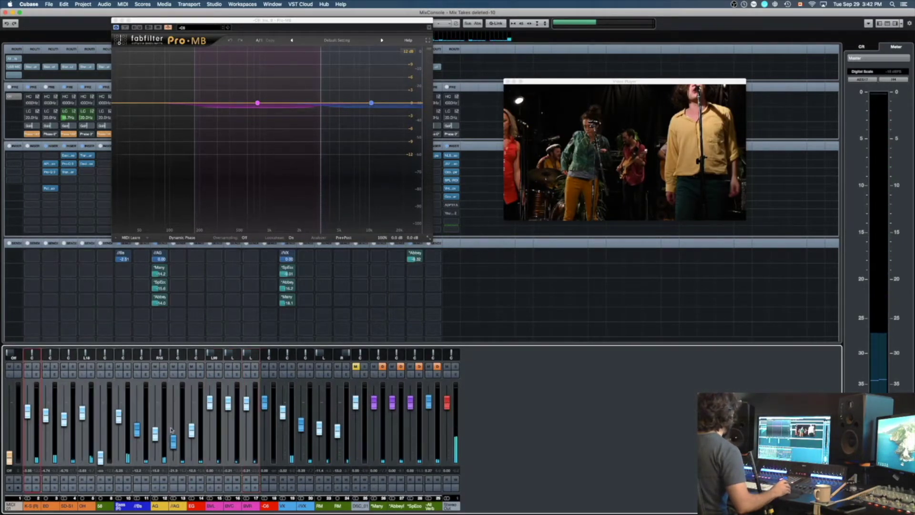
{"action": "left_click", "coordinate": [193, 438]}
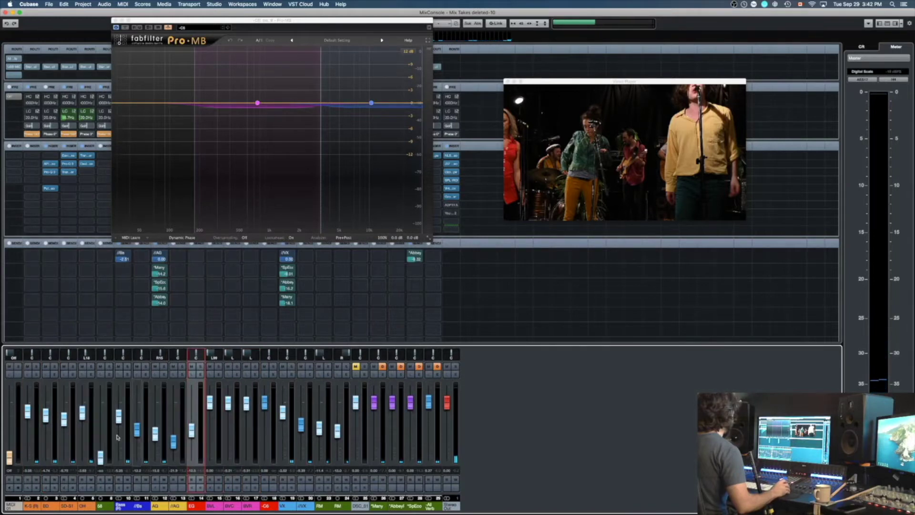
{"action": "left_click", "coordinate": [35, 402]}
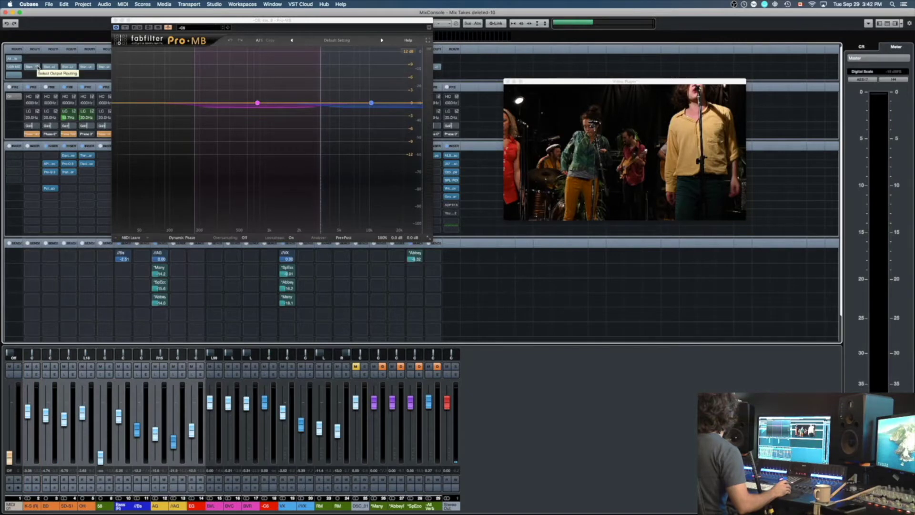
{"action": "left_click_drag", "start_coordinate": [141, 21], "coordinate": [453, 77]}
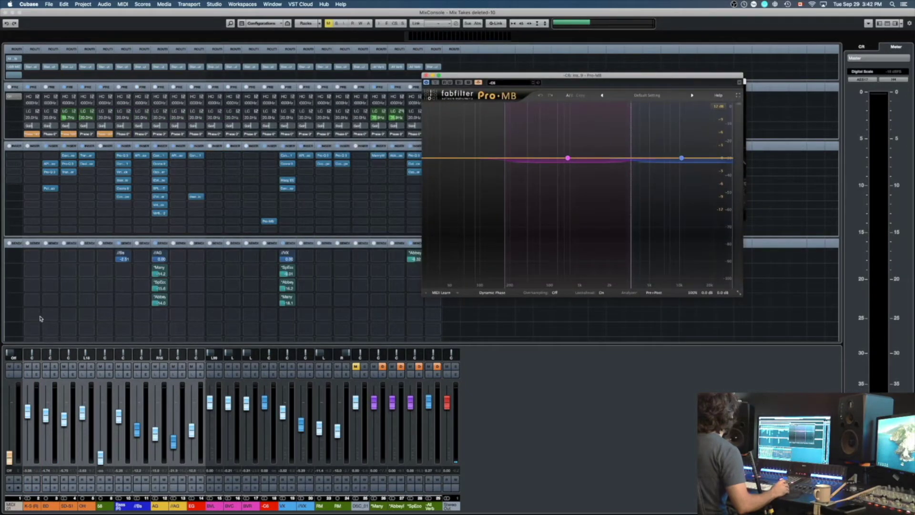
{"action": "left_click", "coordinate": [30, 66]}
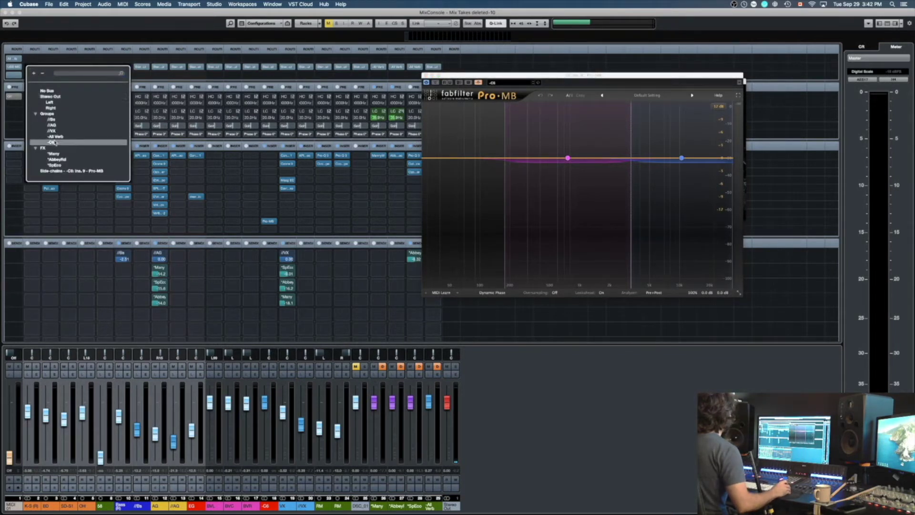
{"action": "left_click", "coordinate": [53, 142]}
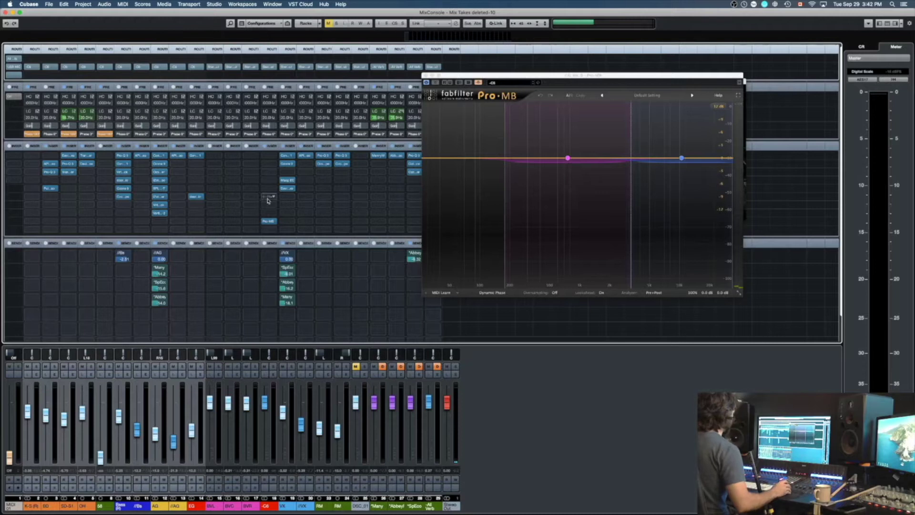
- Play the mix and inspect the lower Pro-MB band on the -C6 group, then lower the high band's threshold and close the plug-in
{"action": "key", "text": "space"}
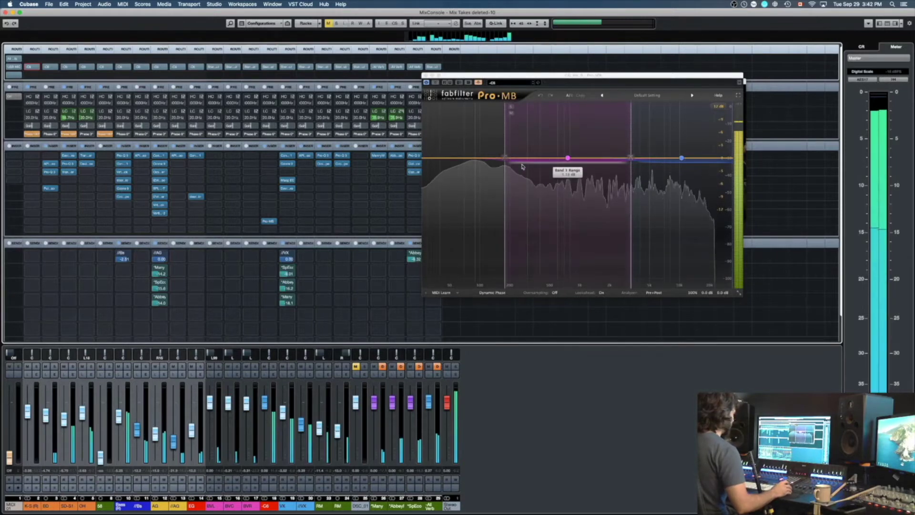
{"action": "left_click", "coordinate": [579, 233]}
{"action": "key", "text": "space"}
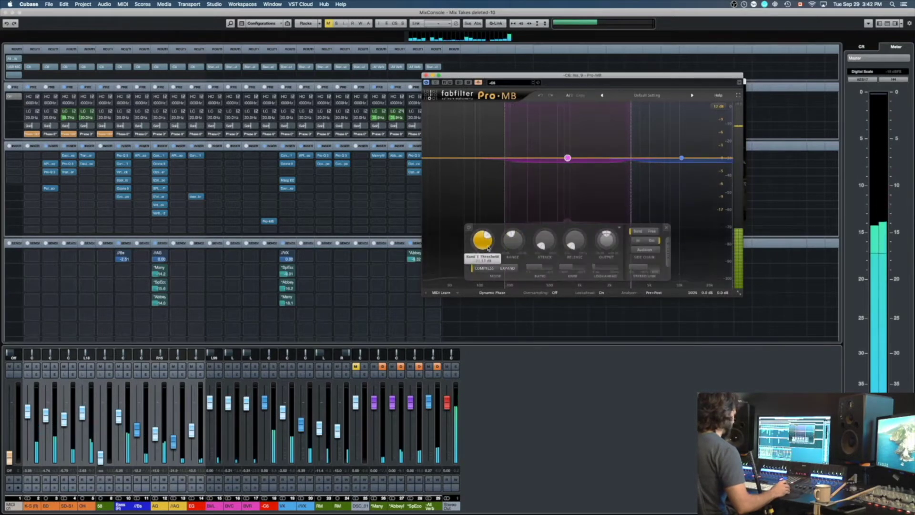
{"action": "key", "text": "space"}
{"action": "left_click", "coordinate": [712, 203]}
{"action": "left_click_drag", "start_coordinate": [549, 240], "coordinate": [549, 271]}
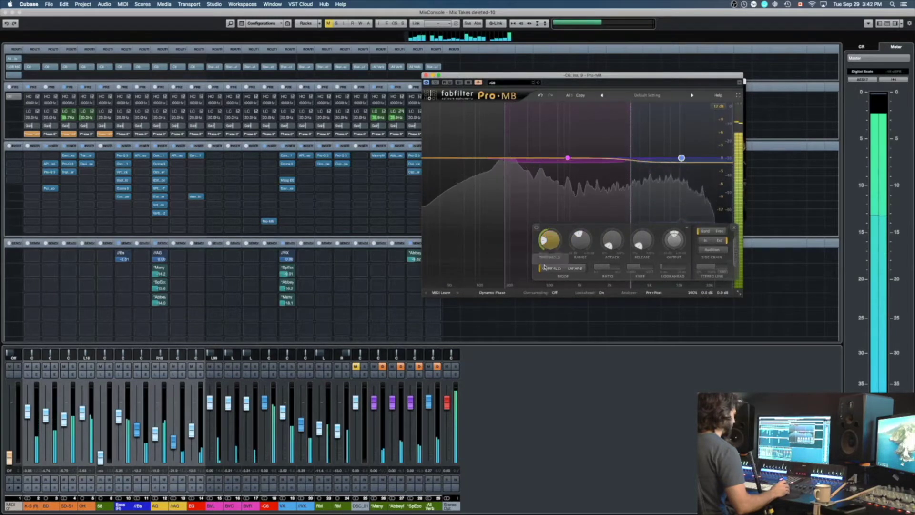
{"action": "key", "text": "super+w"}
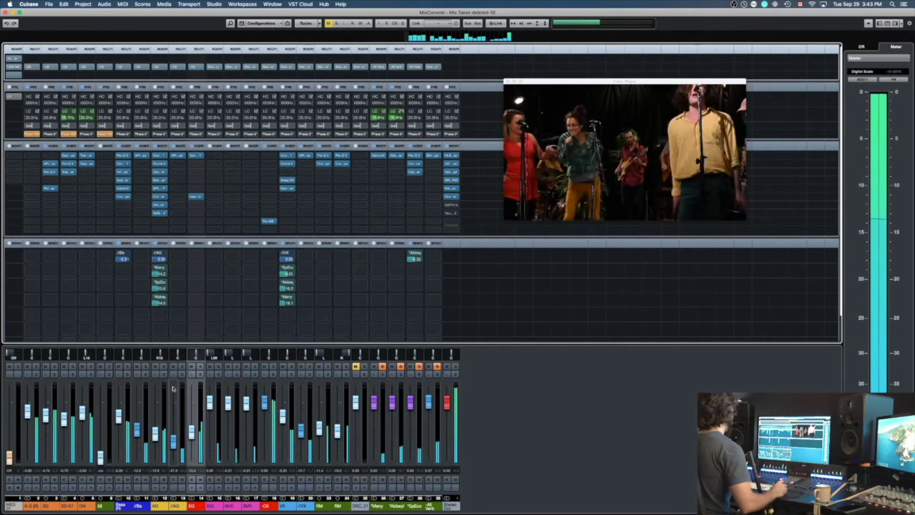
- Try SPL Vitalizer MK2-T in insert slot 6 of the first RM channel and remove it
{"action": "left_click", "coordinate": [201, 366]}
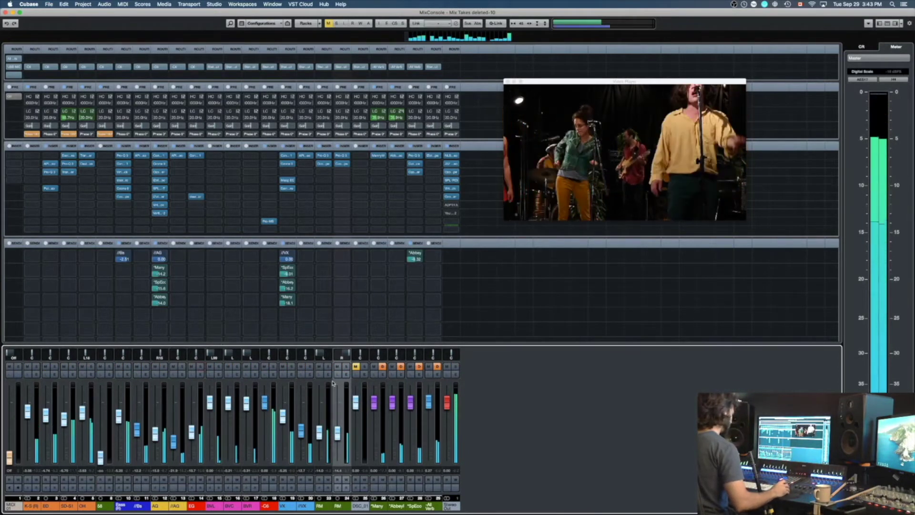
{"action": "left_click", "coordinate": [322, 196]}
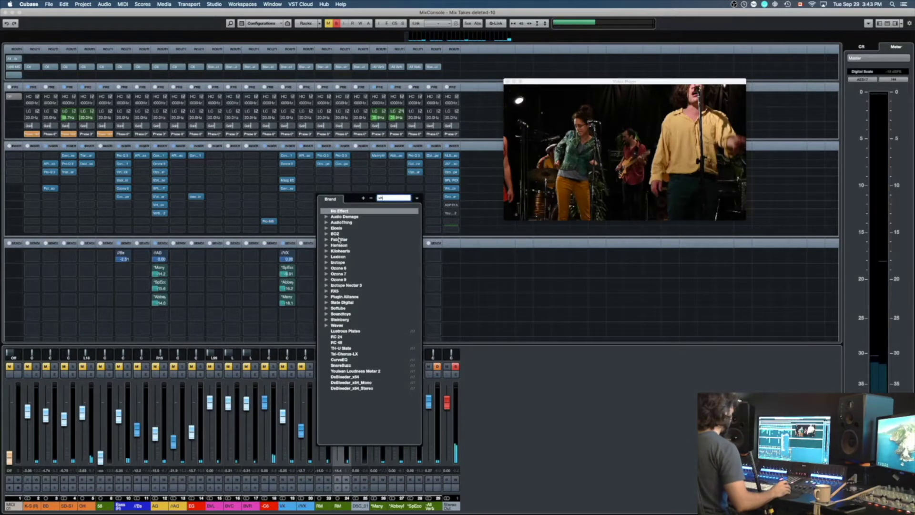
{"action": "left_click", "coordinate": [362, 217]}
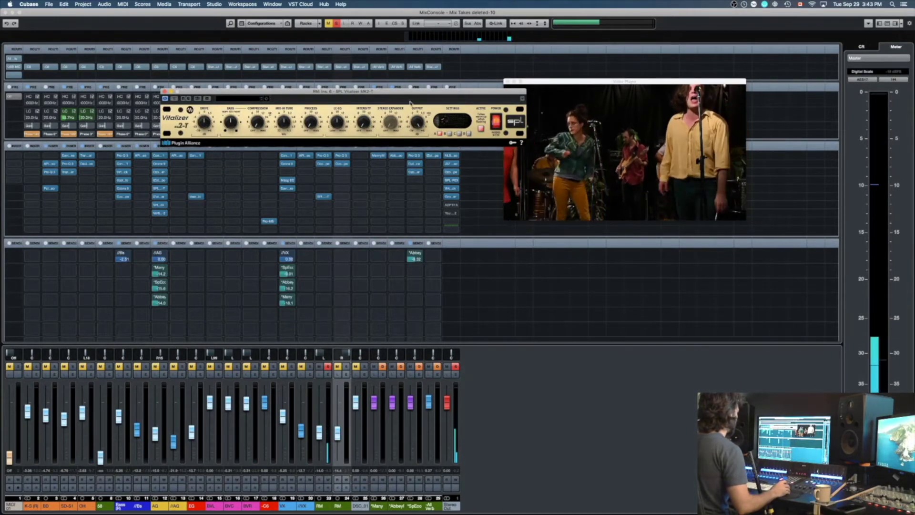
{"action": "key", "text": "super+w"}
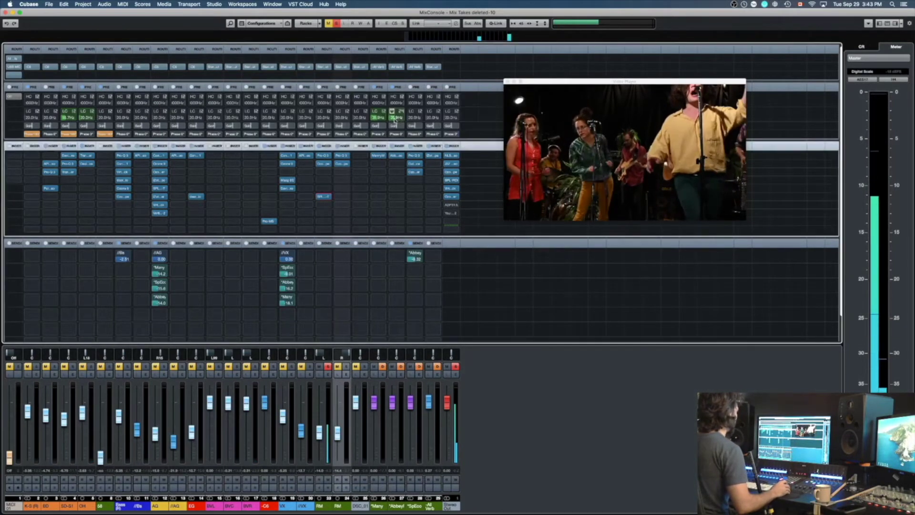
{"action": "left_click", "coordinate": [324, 196]}
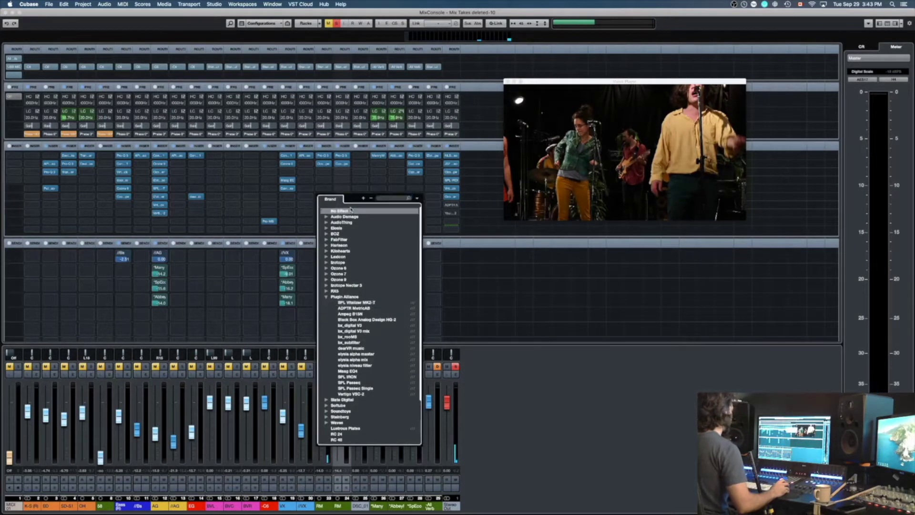
{"action": "left_click", "coordinate": [320, 441]}
{"action": "left_click", "coordinate": [507, 168]}
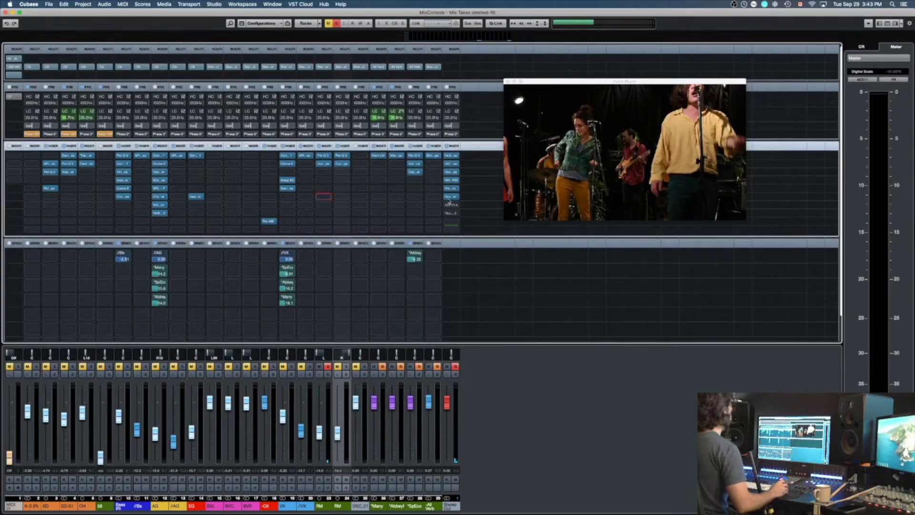
- Move both RM tracks above the -C6 group, route their outputs to -C6 and clear all solos for playback
{"action": "left_click", "coordinate": [346, 367]}
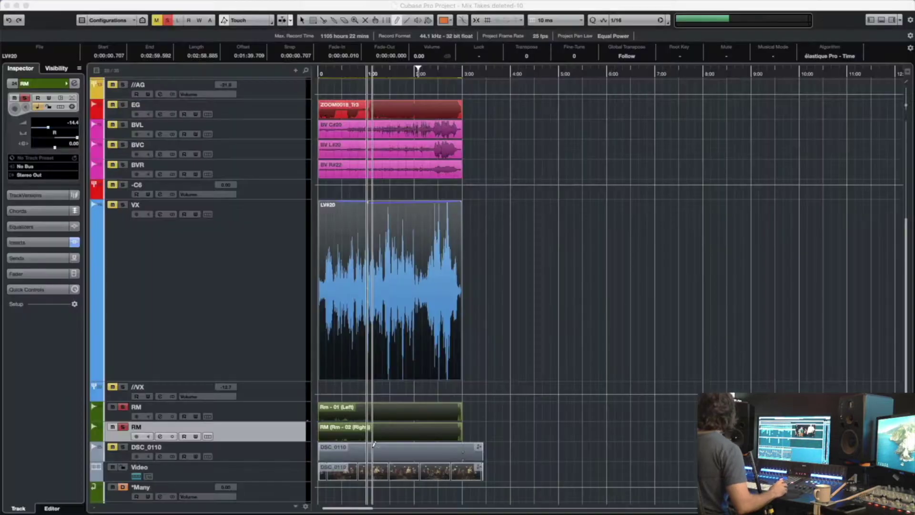
{"action": "left_click", "coordinate": [265, 414], "text": "shift"}
{"action": "left_click_drag", "start_coordinate": [265, 413], "coordinate": [197, 178]}
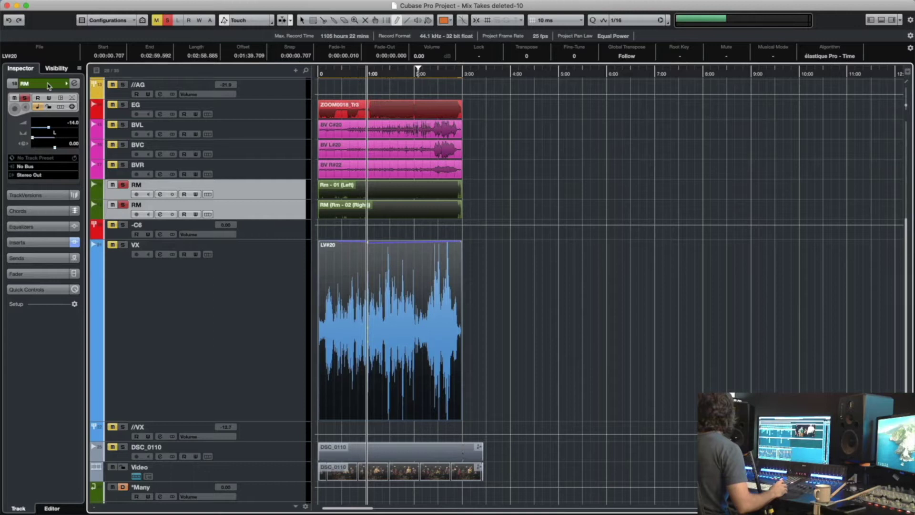
{"action": "left_click", "coordinate": [43, 176]}
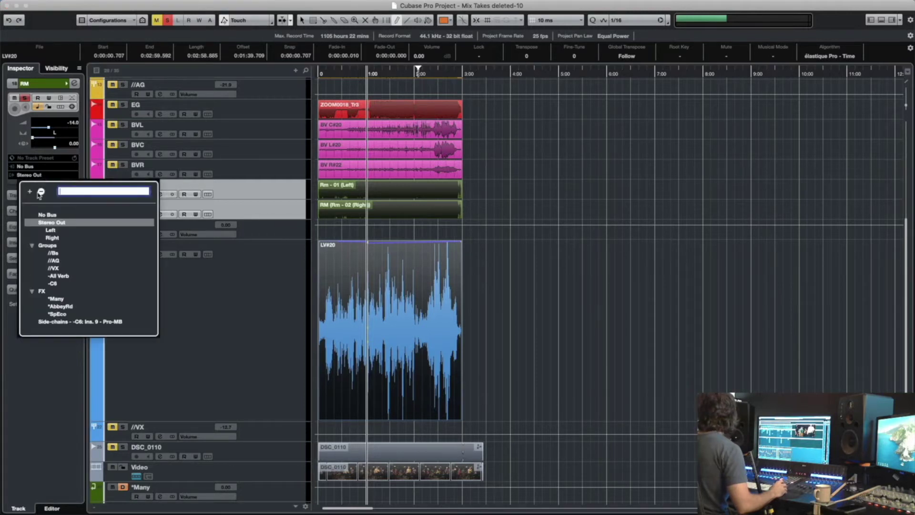
{"action": "left_click", "coordinate": [53, 285]}
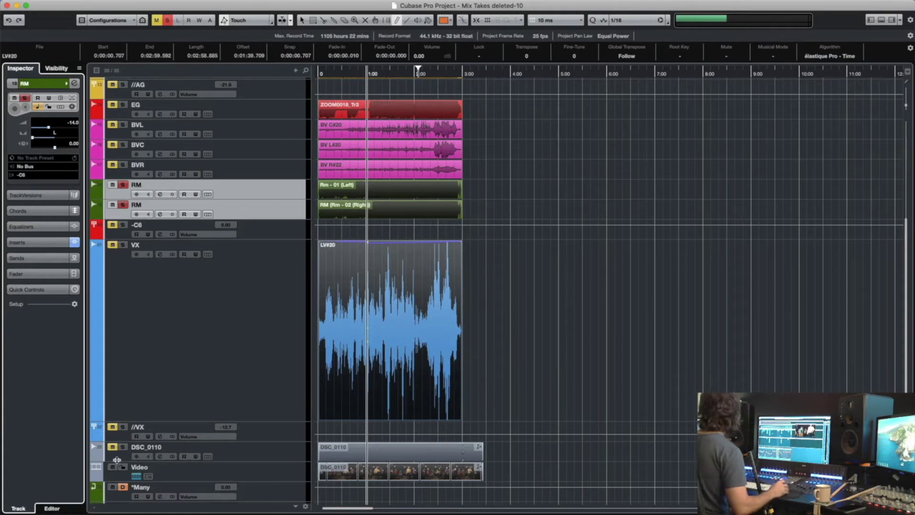
{"action": "left_click", "coordinate": [168, 20]}
{"action": "left_click", "coordinate": [613, 297]}
{"action": "key", "text": "1"}
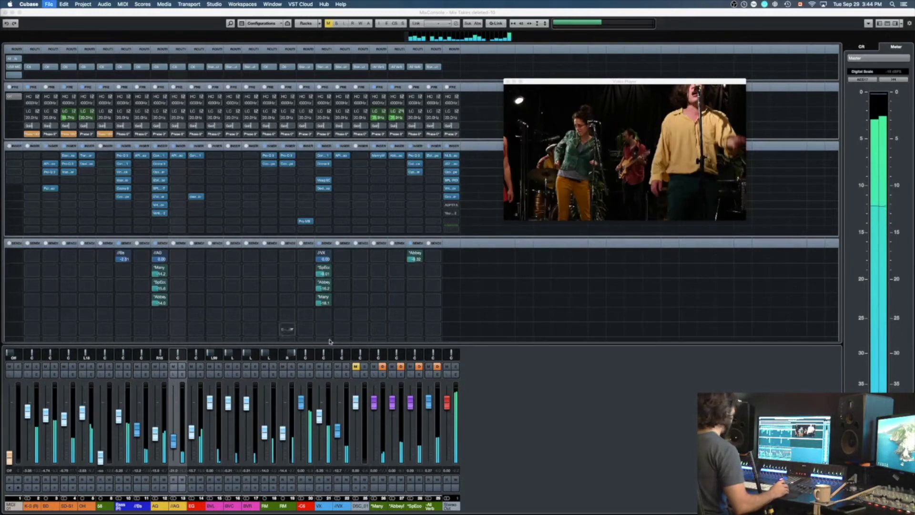
- Solo the VX channel and try the AudioThing Speaker plug-in in its insert slot 6
{"action": "left_click", "coordinate": [327, 367]}
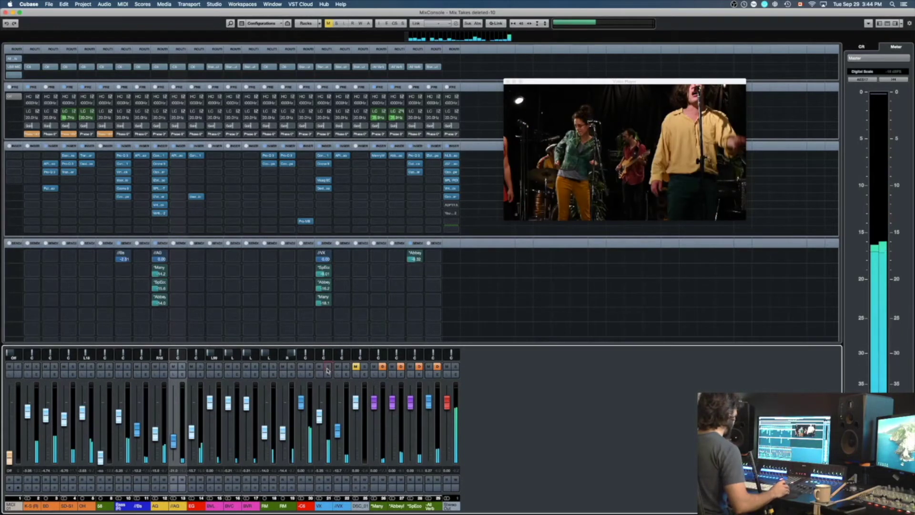
{"action": "left_click", "coordinate": [329, 202]}
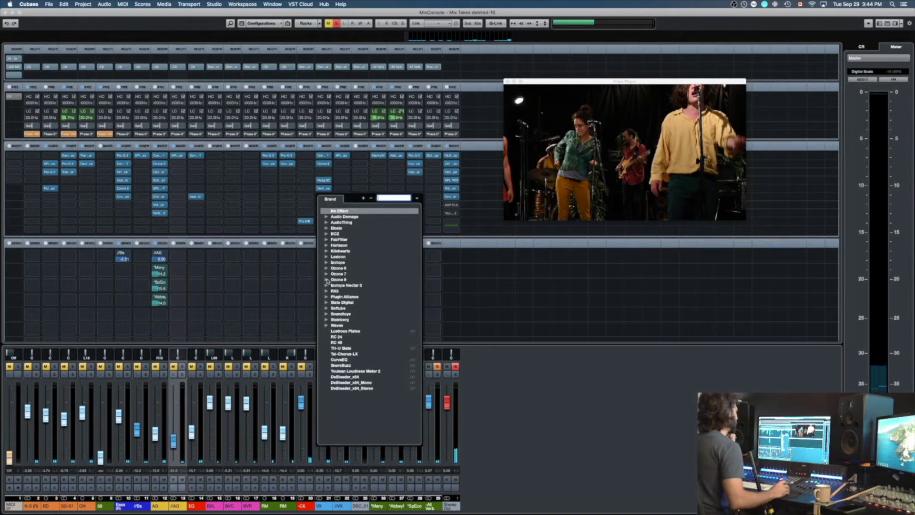
{"action": "left_click", "coordinate": [327, 222]}
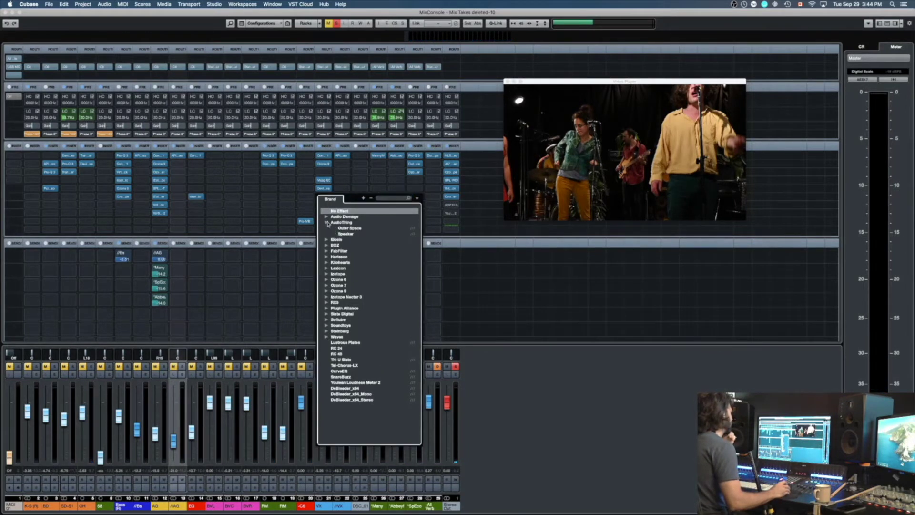
{"action": "left_click", "coordinate": [345, 234]}
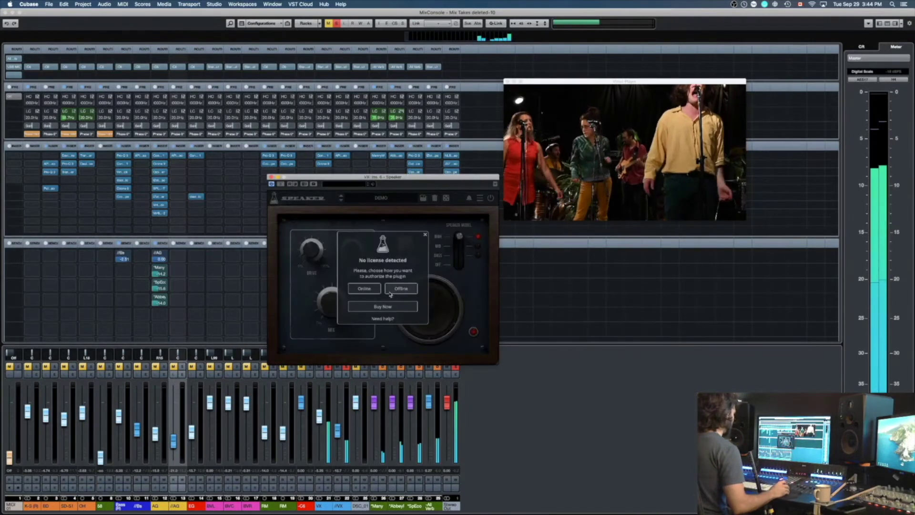
- Open the online authorization login for the Speaker plug-in and activate its email field
{"action": "left_click", "coordinate": [368, 289]}
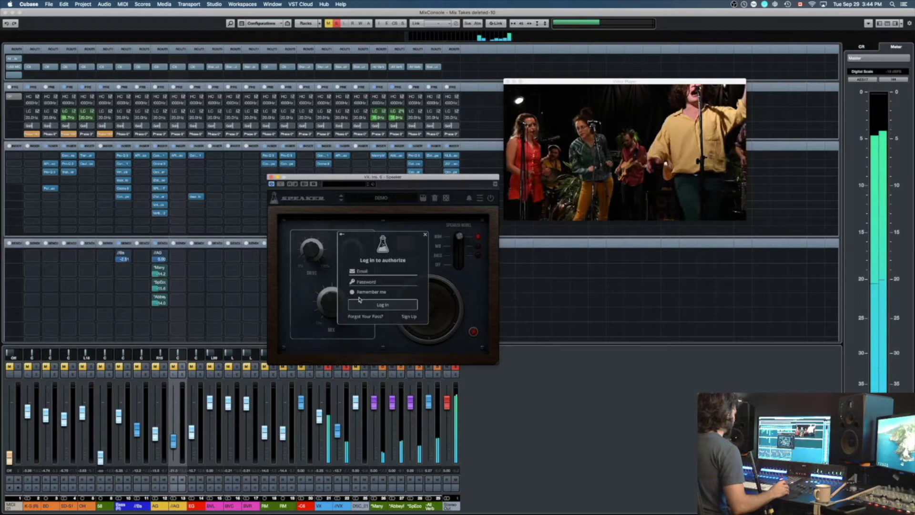
{"action": "left_click", "coordinate": [366, 273]}
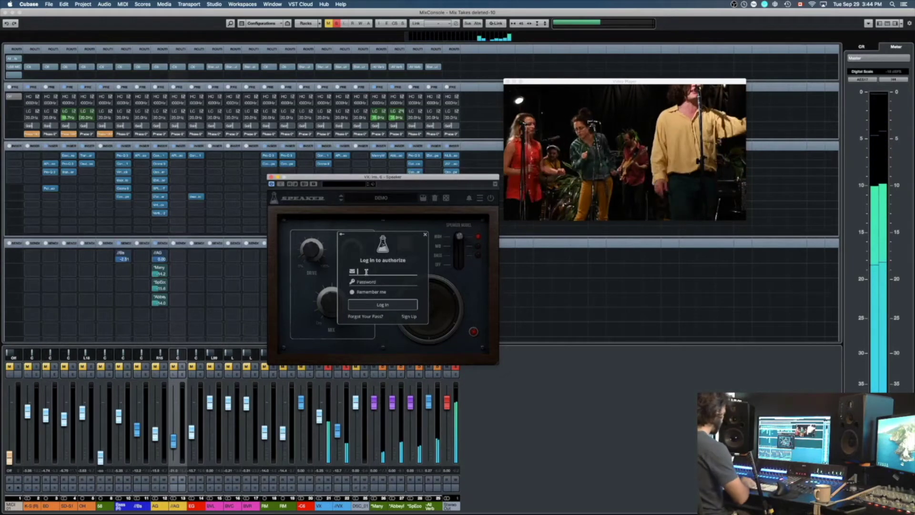
{"action": "key", "text": "F7"}
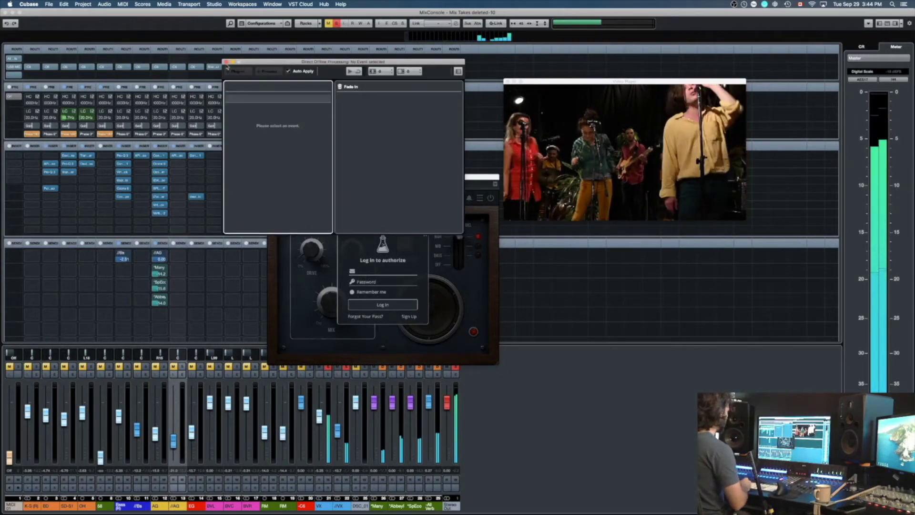
{"action": "key", "text": "F7"}
{"action": "left_click", "coordinate": [397, 271]}
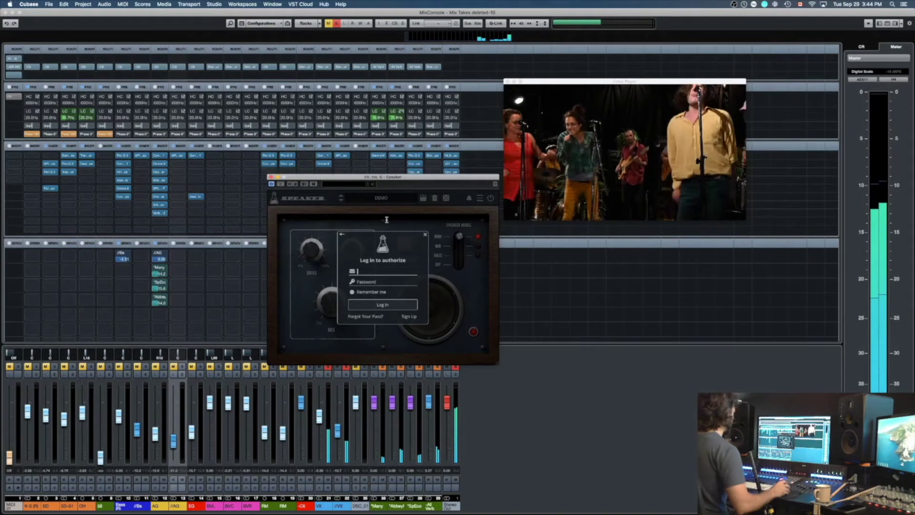
- Close the Speaker plug-in and remove it from the VX channel, discarding its changes
{"action": "left_click", "coordinate": [271, 177]}
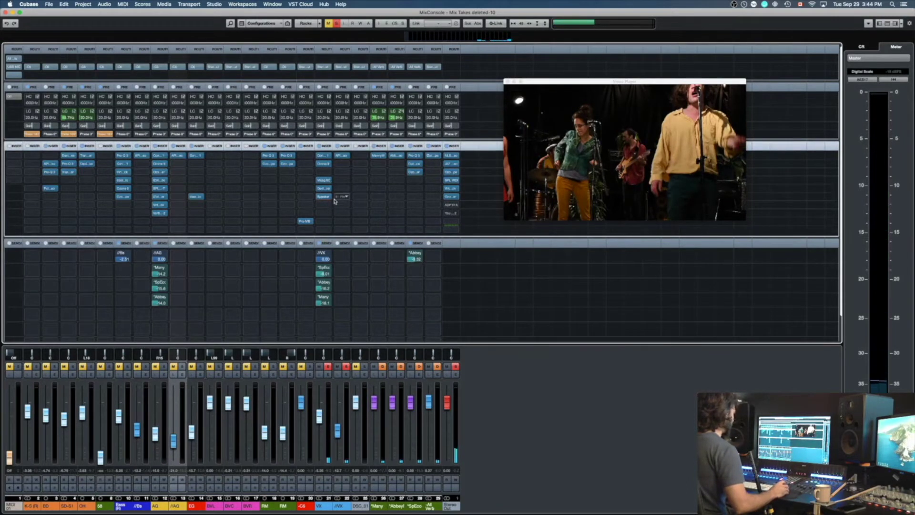
{"action": "left_click", "coordinate": [330, 197]}
{"action": "left_click", "coordinate": [339, 211]}
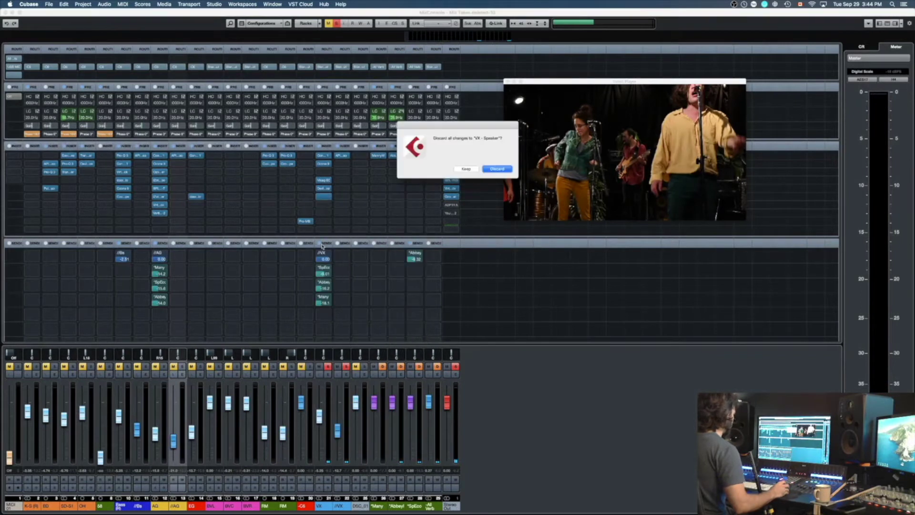
{"action": "left_click", "coordinate": [490, 168]}
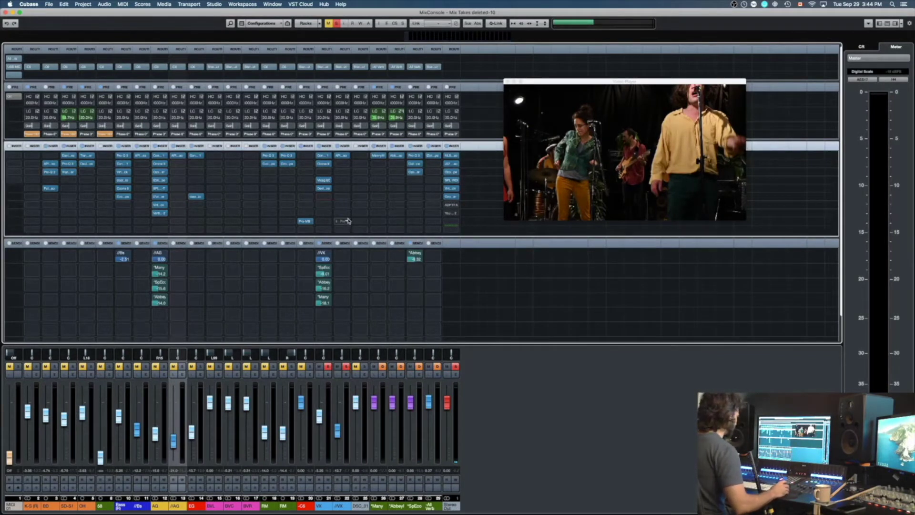
- Insert the BOZ Bark of Dog plug-in in slot 6 of the VX channel
{"action": "left_click", "coordinate": [327, 196]}
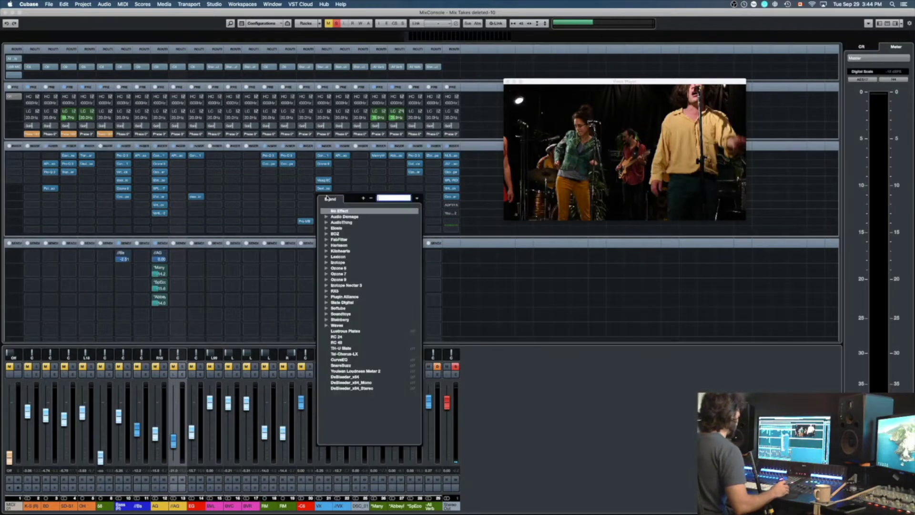
{"action": "left_click", "coordinate": [326, 234]}
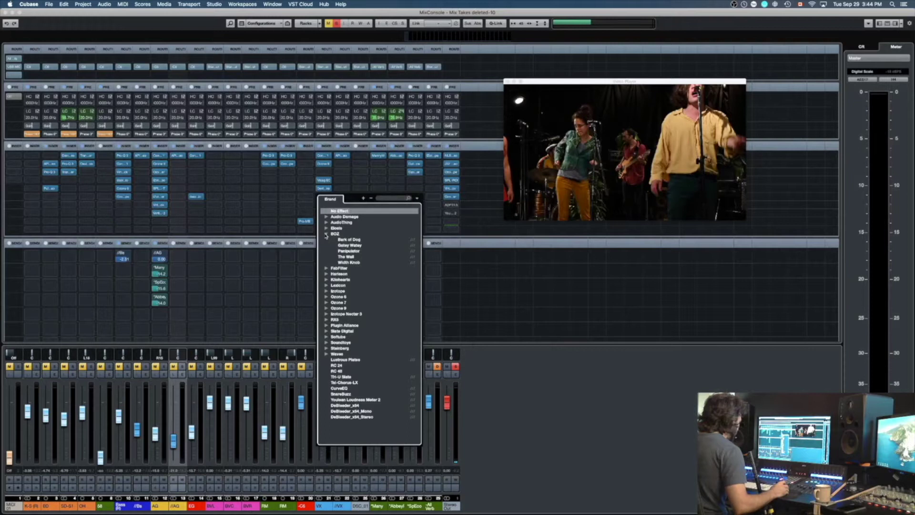
{"action": "left_click", "coordinate": [346, 239]}
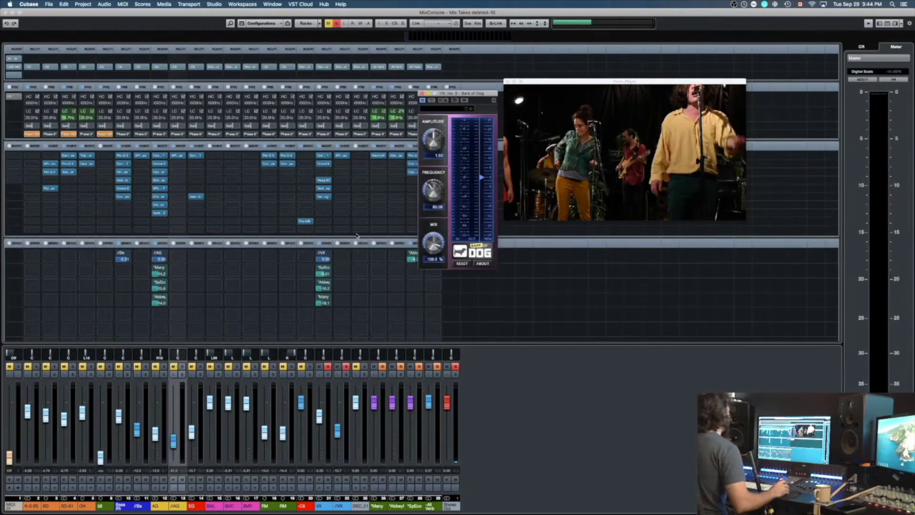
- Audition Bark of Dog on the soloed vocal with frequency about 582 Hz and mix 14.7 %
{"action": "key", "text": "space"}
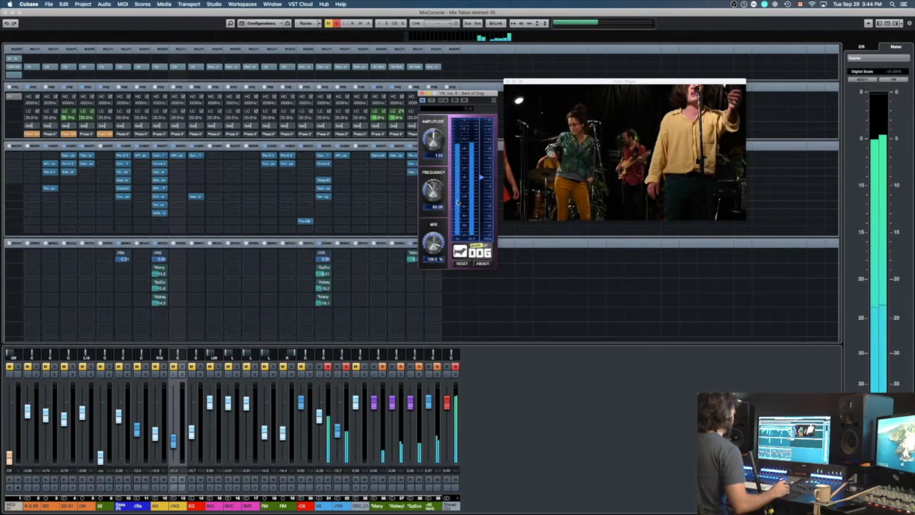
{"action": "left_click_drag", "start_coordinate": [433, 190], "coordinate": [433, 174]}
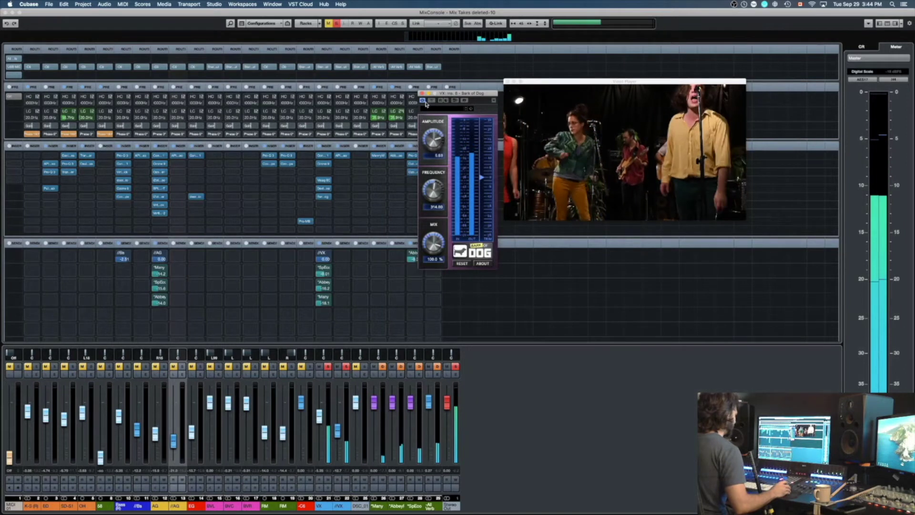
{"action": "left_click_drag", "start_coordinate": [430, 185], "coordinate": [430, 180]}
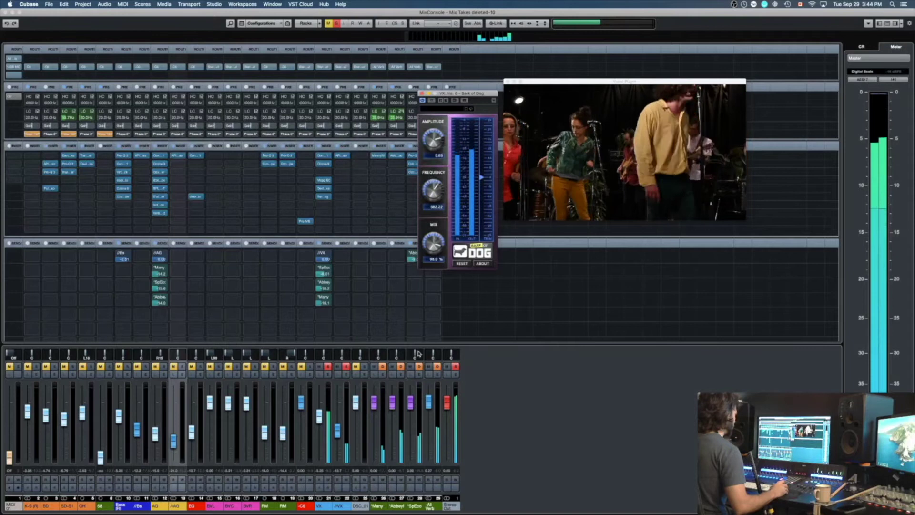
{"action": "left_click_drag", "start_coordinate": [419, 354], "coordinate": [419, 298]}
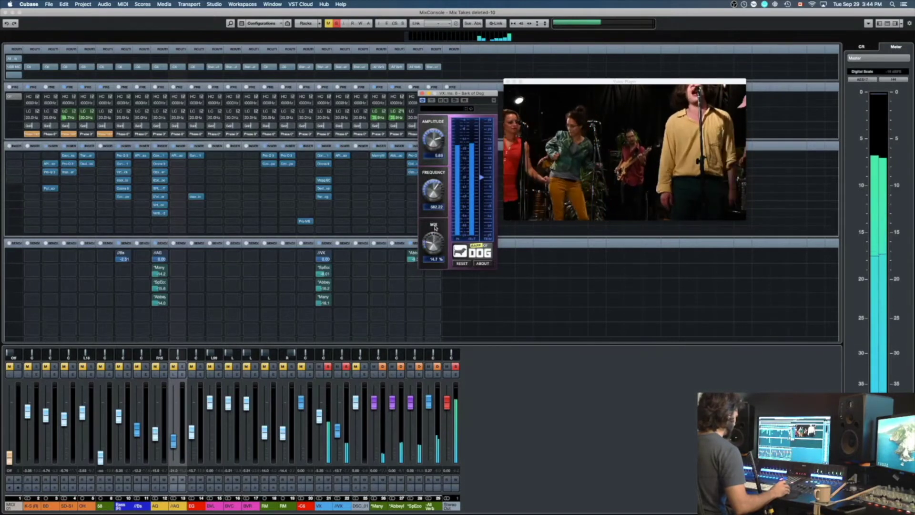
- Unsolo VX, set Bark of Dog to amplitude 0.74, frequency about 911 Hz and mix 100 %, then bypass and close it
{"action": "left_click", "coordinate": [328, 366]}
{"action": "left_click_drag", "start_coordinate": [430, 229], "coordinate": [434, 190]}
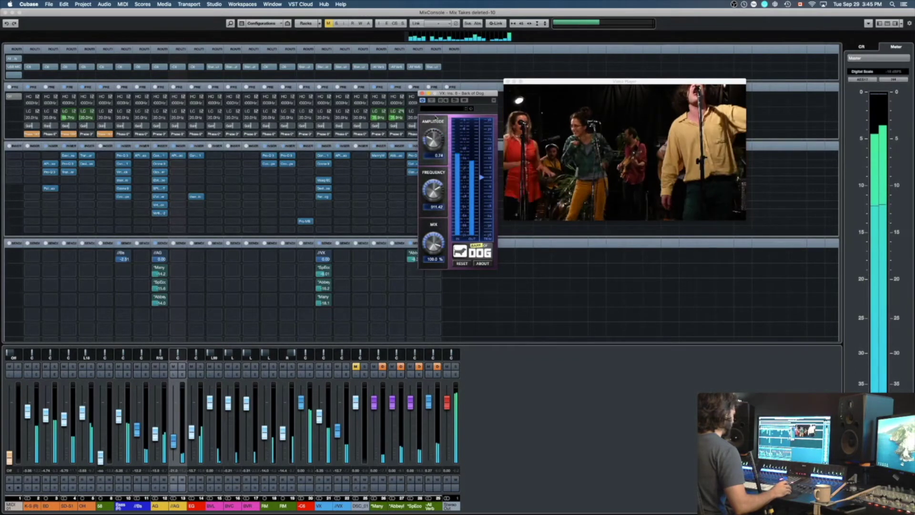
{"action": "left_click", "coordinate": [421, 94]}
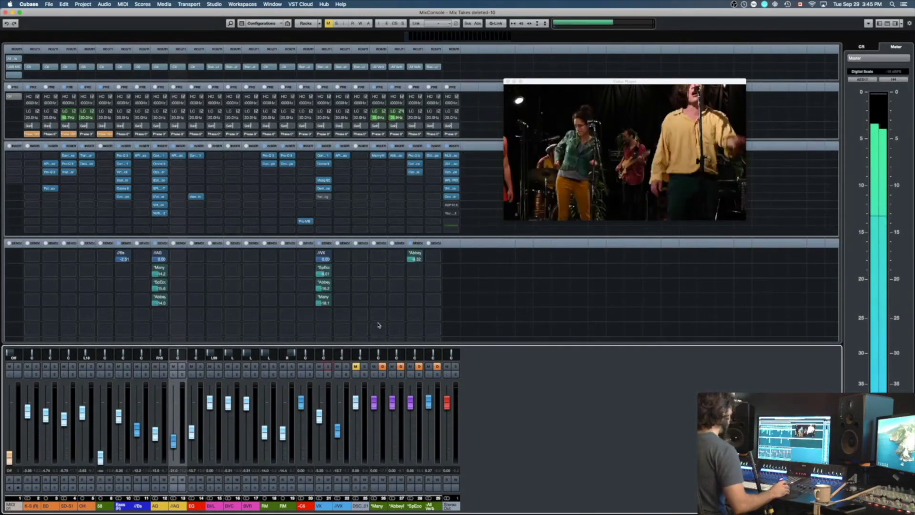
- Remove the Bark of Dog plug-in from the VX channel and discard its changes
{"action": "left_click", "coordinate": [327, 205]}
{"action": "left_click", "coordinate": [336, 211]}
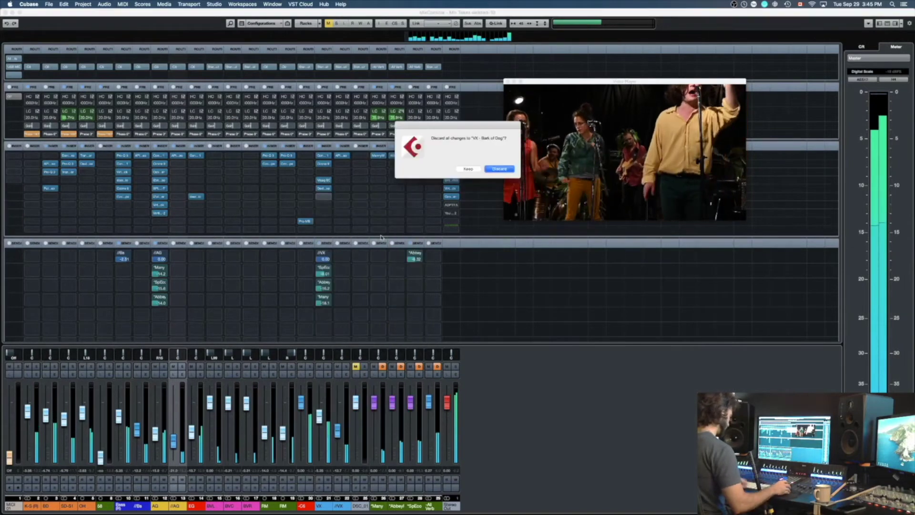
{"action": "key", "text": "Return"}
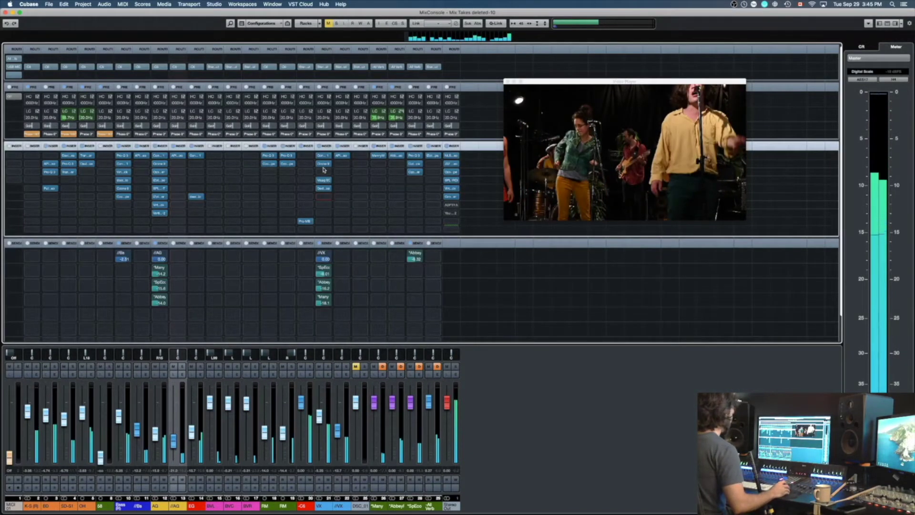
- Insert Slate Digital Virtual Mix Rack in slot 6 of the VX channel and load The Monster into the first module space
{"action": "left_click", "coordinate": [325, 196]}
{"action": "type", "text": "virt"}
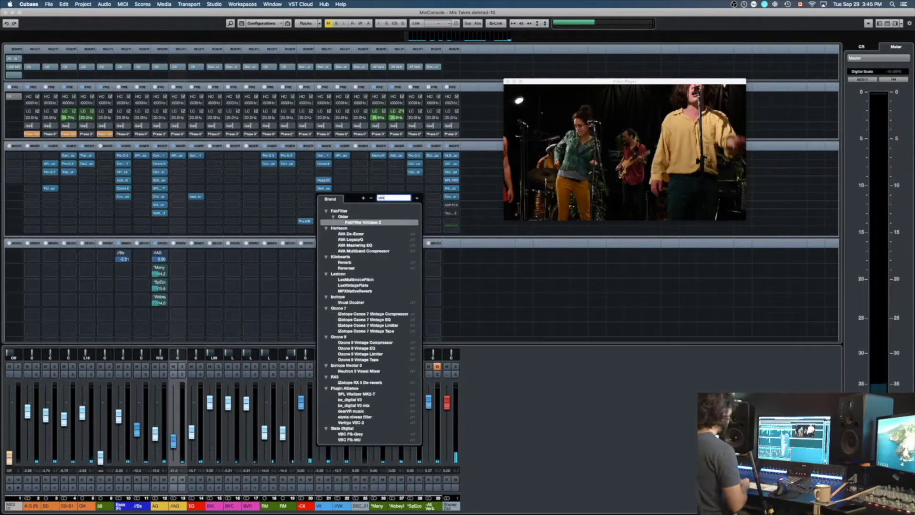
{"action": "left_click", "coordinate": [344, 217]}
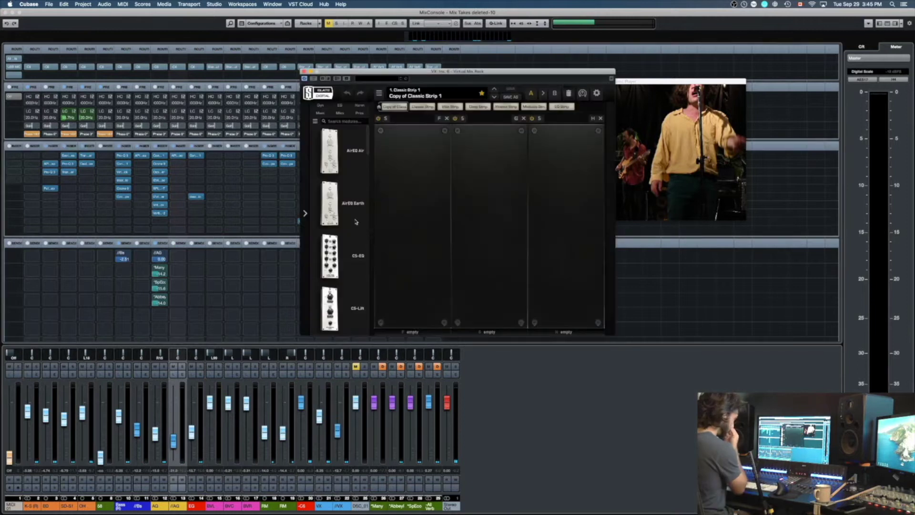
{"action": "left_click_drag", "start_coordinate": [367, 150], "coordinate": [373, 330]}
{"action": "scroll", "coordinate": [348, 311], "scroll_direction": "up", "scroll_amount": 5}
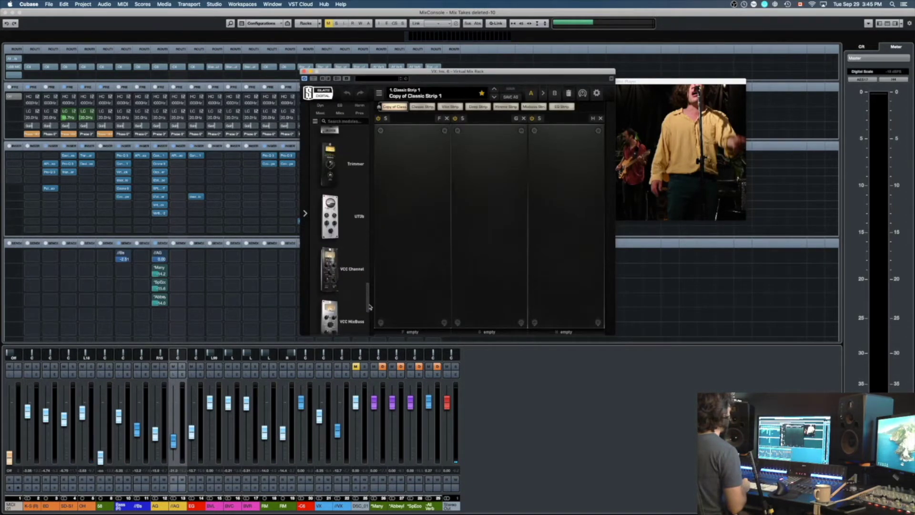
{"action": "scroll", "coordinate": [355, 240], "scroll_direction": "up", "scroll_amount": 2}
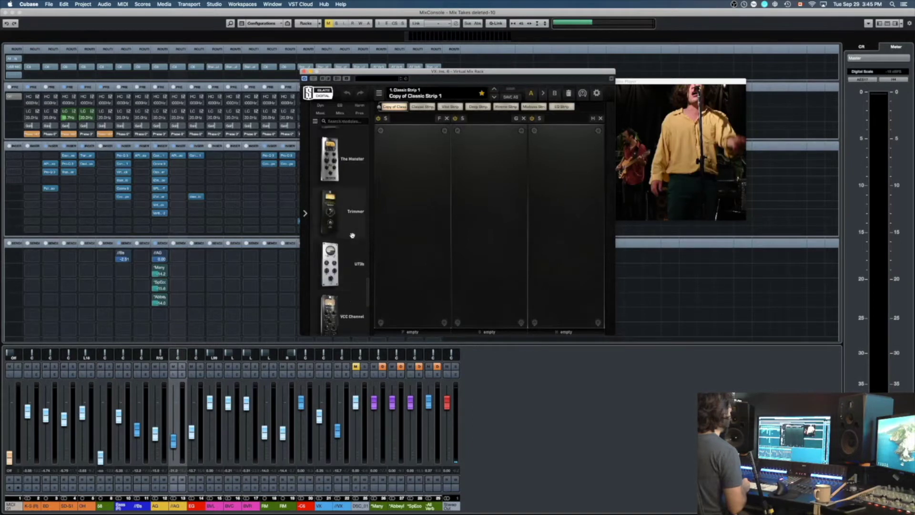
{"action": "left_click_drag", "start_coordinate": [340, 169], "coordinate": [393, 187]}
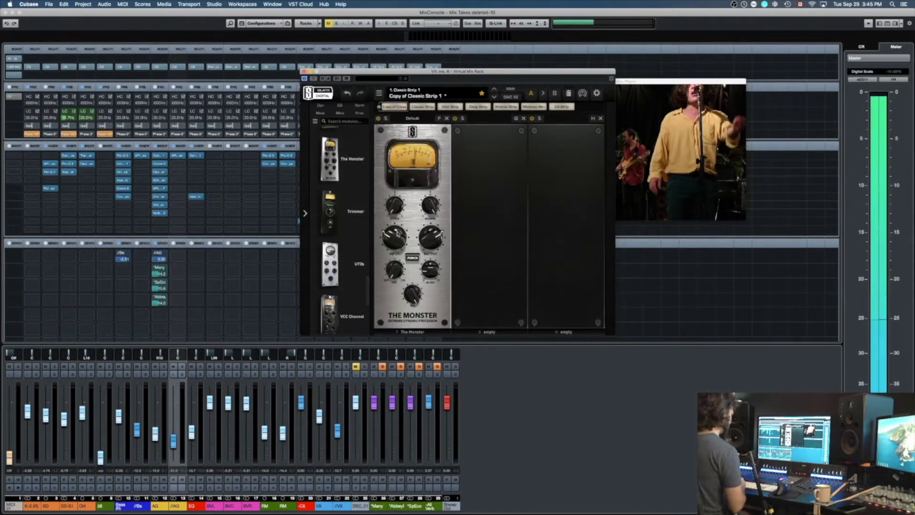
- Set The Monster's mix to about 38.8 % and its output to about 3.55 dB, compare it in and out, and close the plug-in
{"action": "left_click_drag", "start_coordinate": [409, 295], "coordinate": [409, 303]}
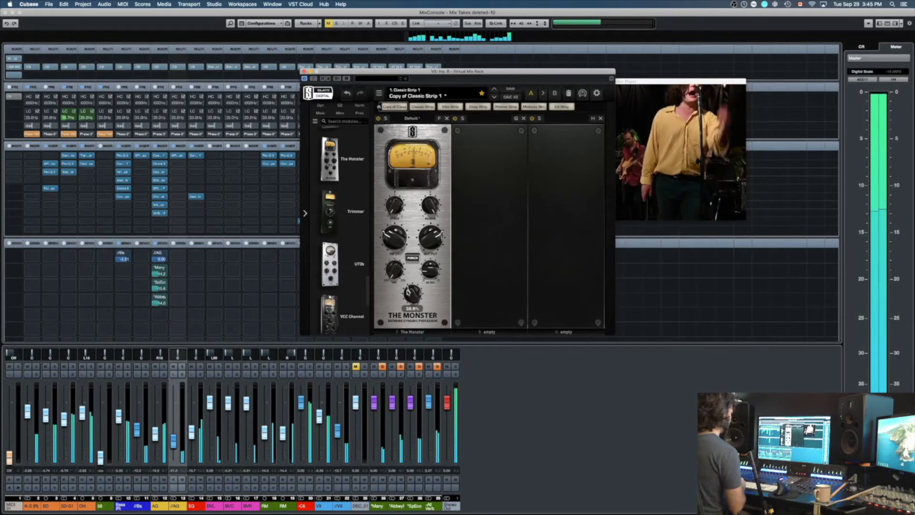
{"action": "left_click", "coordinate": [378, 120]}
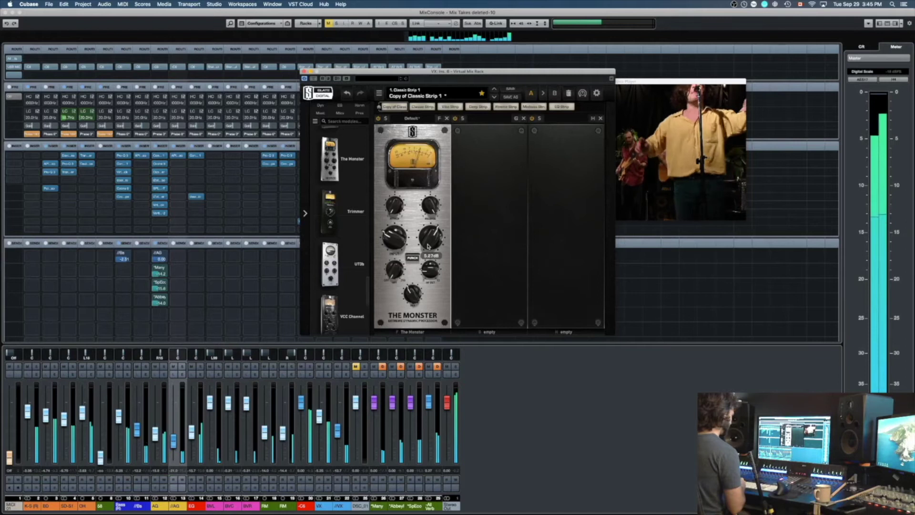
{"action": "left_click_drag", "start_coordinate": [427, 246], "coordinate": [428, 249]}
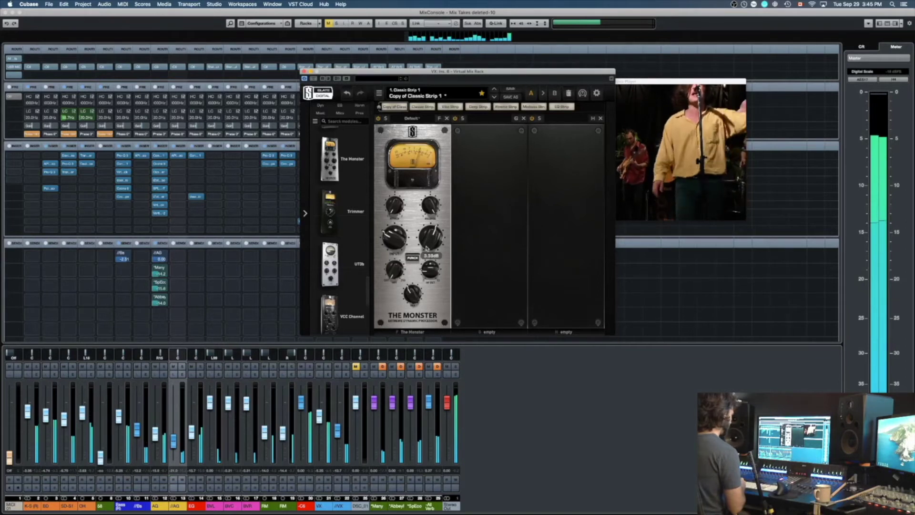
{"action": "key", "text": "super+w"}
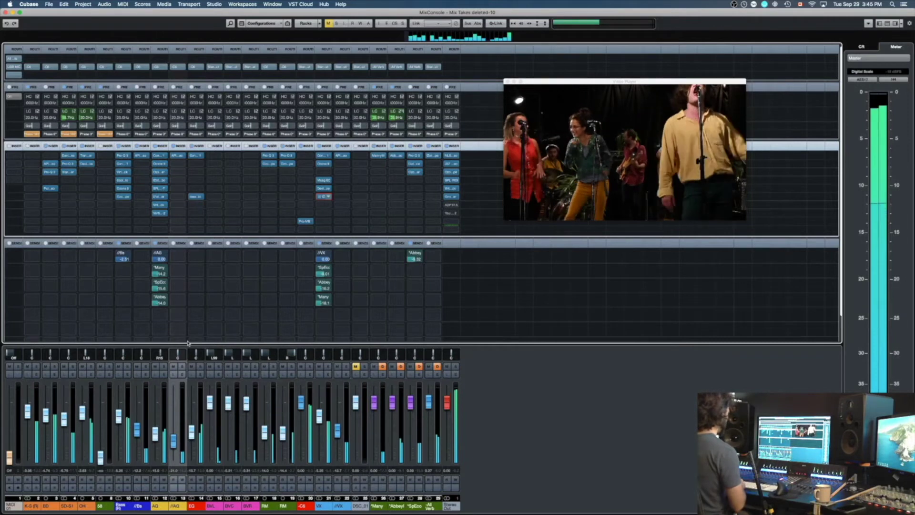
- Solo the Bass channel, insert VBC FG-MU in its slot 7, then clear the solo to hear it in the mix and close the plug-in
{"action": "left_click", "coordinate": [128, 368]}
{"action": "left_click", "coordinate": [127, 368]}
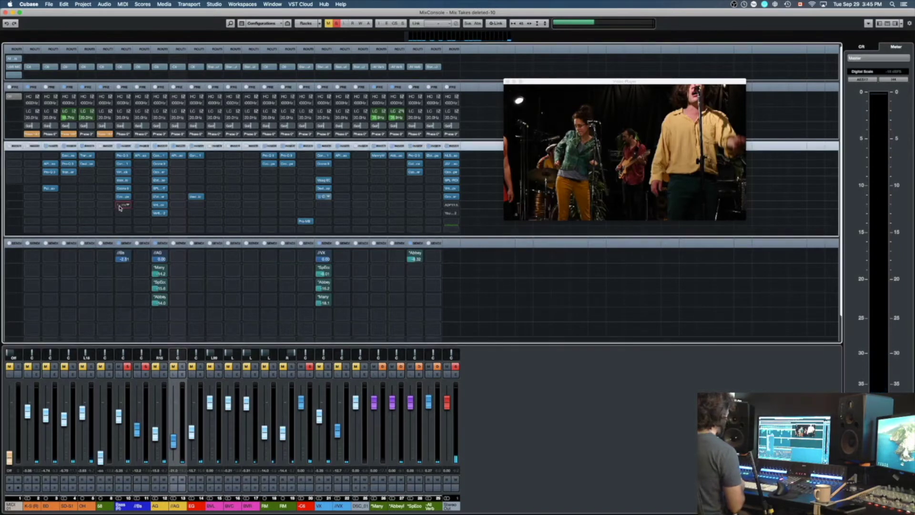
{"action": "left_click", "coordinate": [120, 207]}
{"action": "type", "text": "mo"}
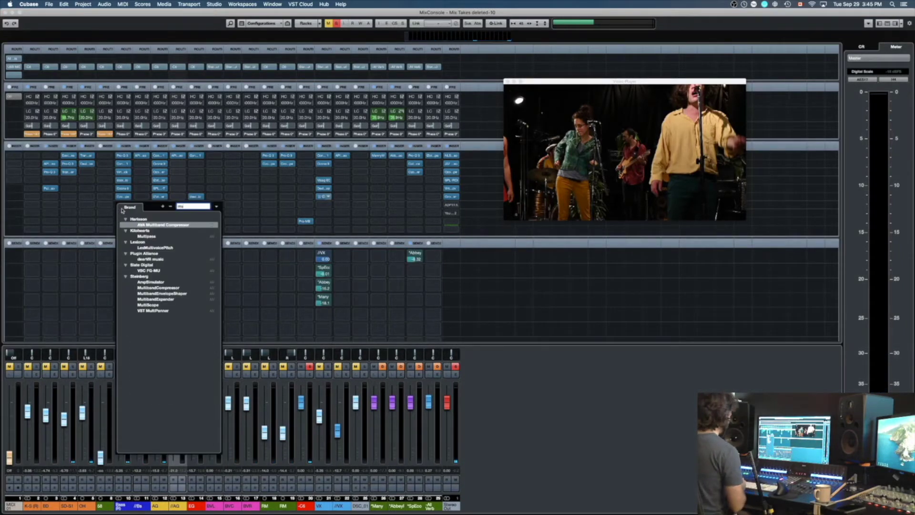
{"action": "left_click", "coordinate": [164, 271]}
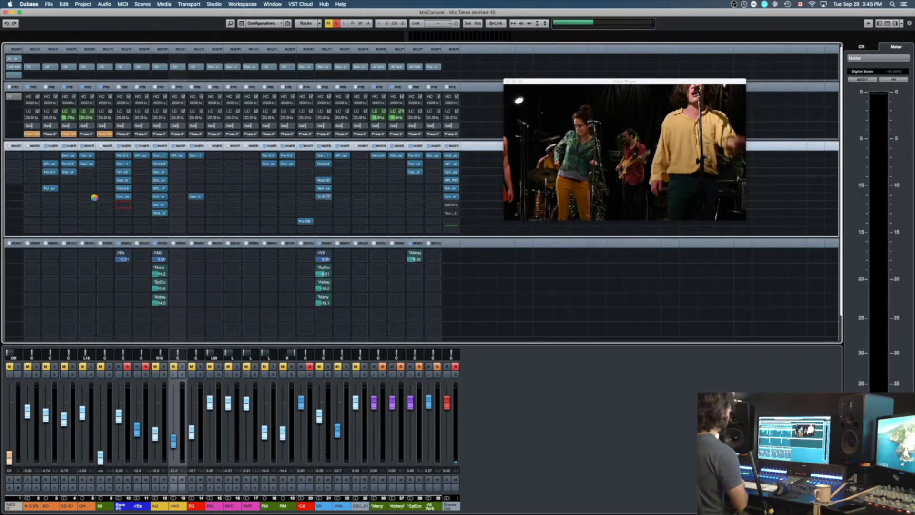
{"action": "mouse_move", "coordinate": [453, 152]}
{"action": "left_mouse_down"}
{"action": "mouse_move", "coordinate": [456, 145]}
{"action": "mouse_move", "coordinate": [460, 154]}
{"action": "left_mouse_up"}
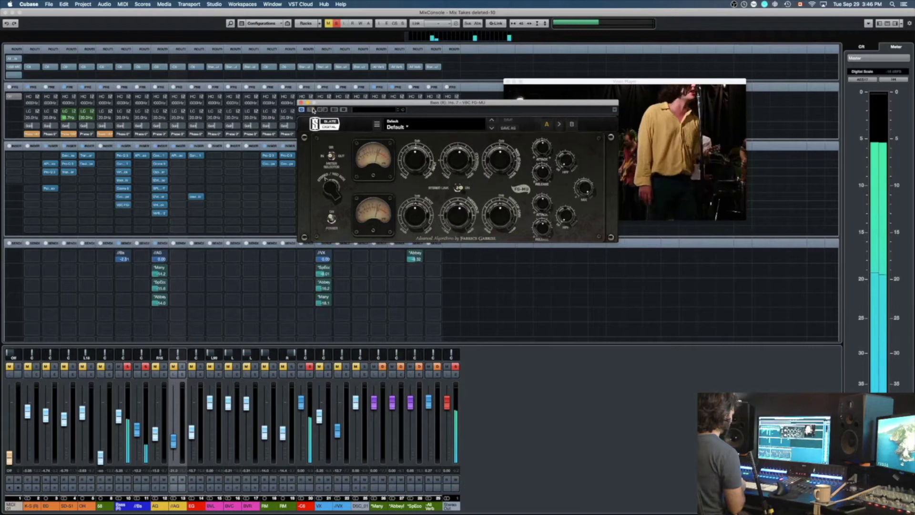
{"action": "left_click", "coordinate": [336, 23]}
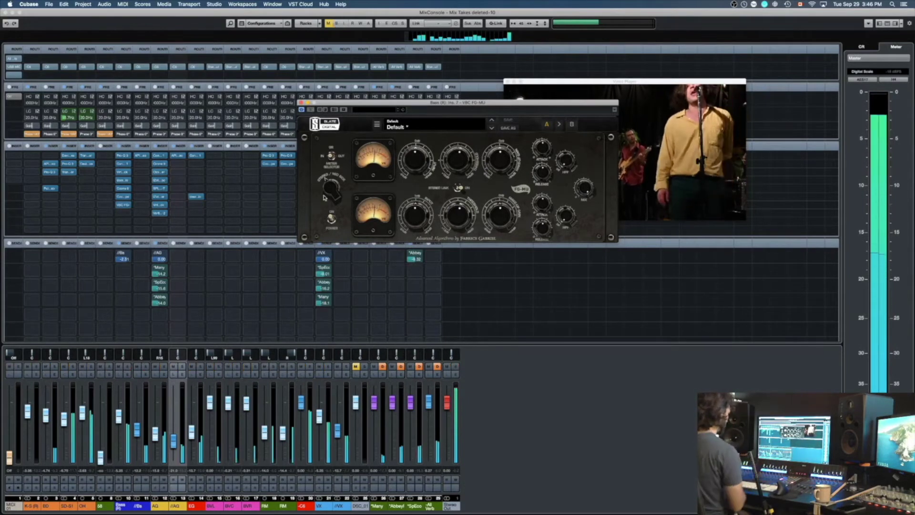
{"action": "left_click", "coordinate": [301, 102]}
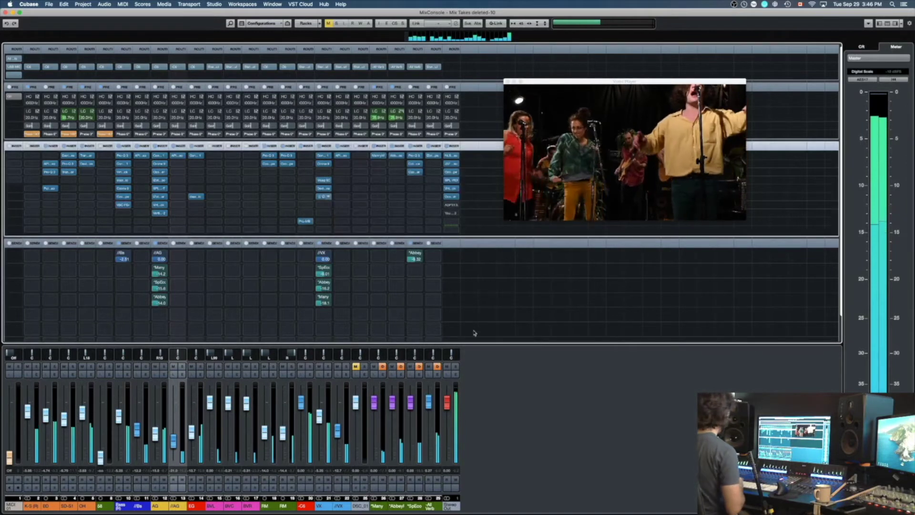
- Set the character of the Ozone 9 Maximizer on Stereo Out to 1.50 and close the plug-in
{"action": "left_click", "coordinate": [451, 196]}
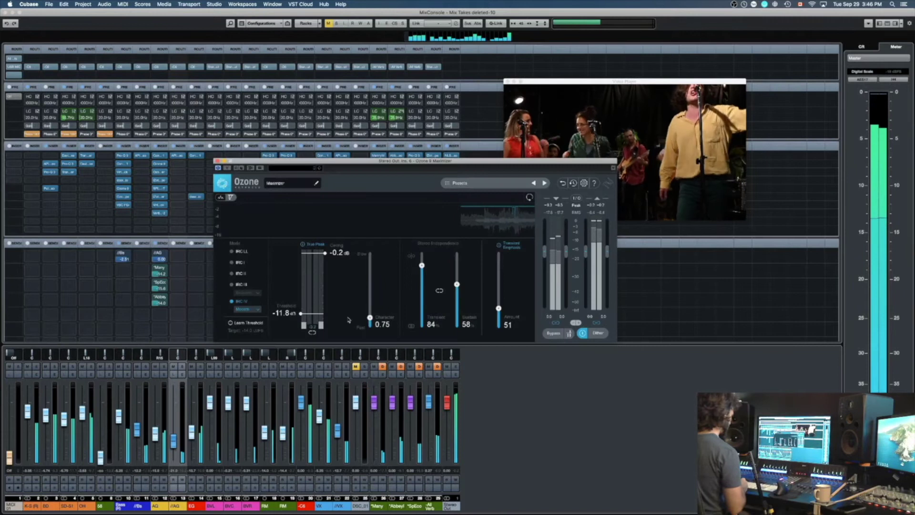
{"action": "left_click_drag", "start_coordinate": [375, 328], "coordinate": [375, 321]}
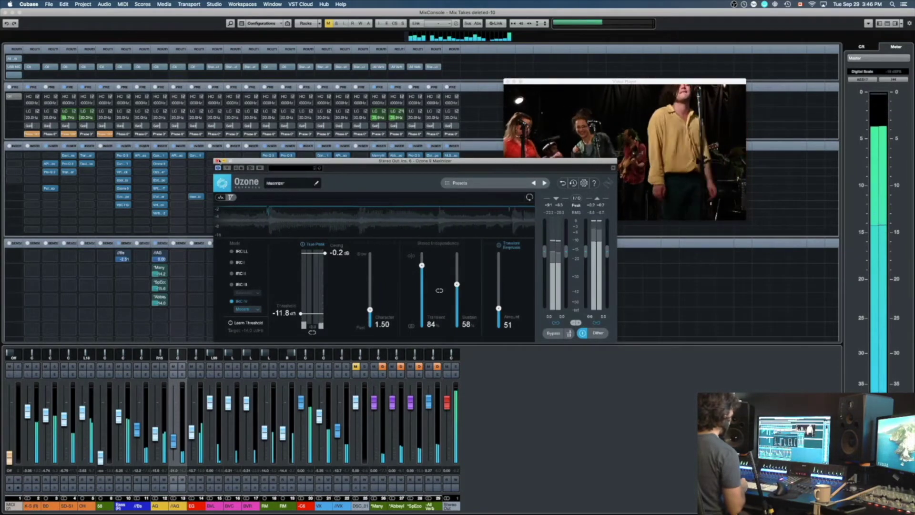
{"action": "left_click", "coordinate": [218, 162]}
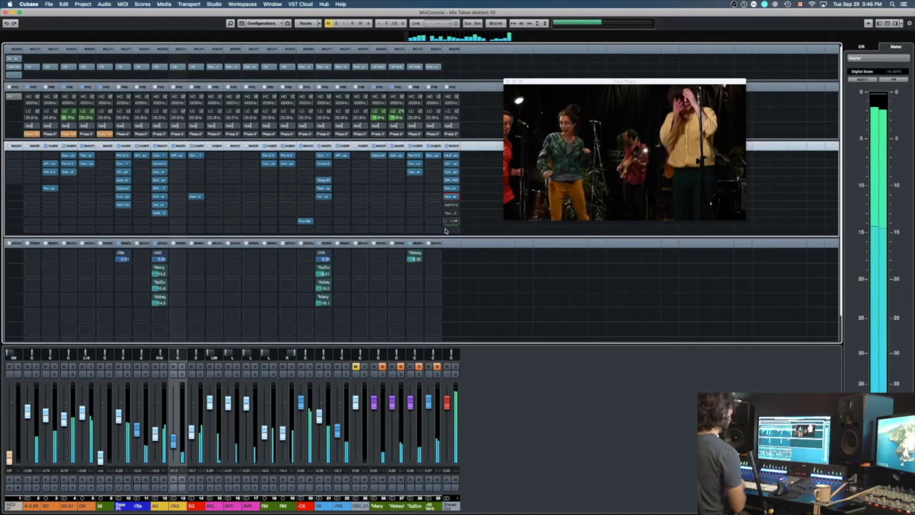
- Compare the mix with Ozone 9 Vintage Tape on Stereo Out bypassed and active, and check the plug-in's settings
{"action": "left_click", "coordinate": [447, 172]}
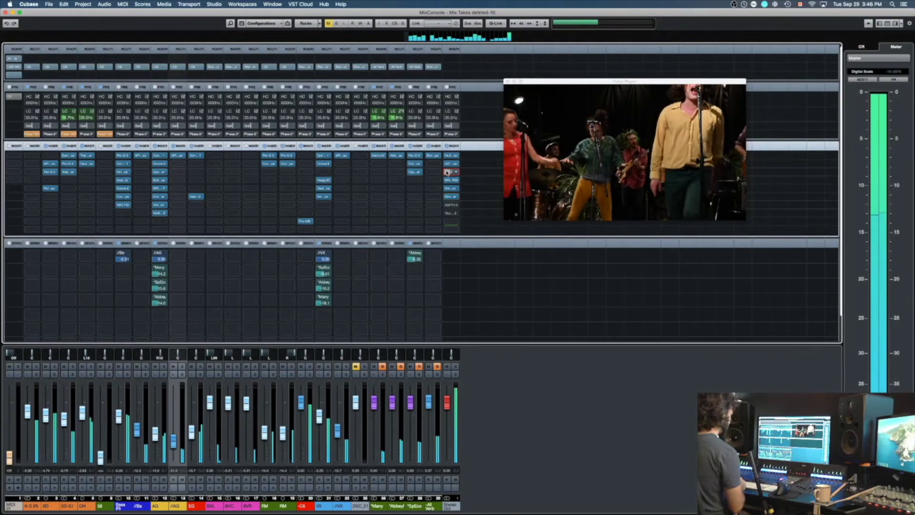
{"action": "left_click", "coordinate": [447, 172]}
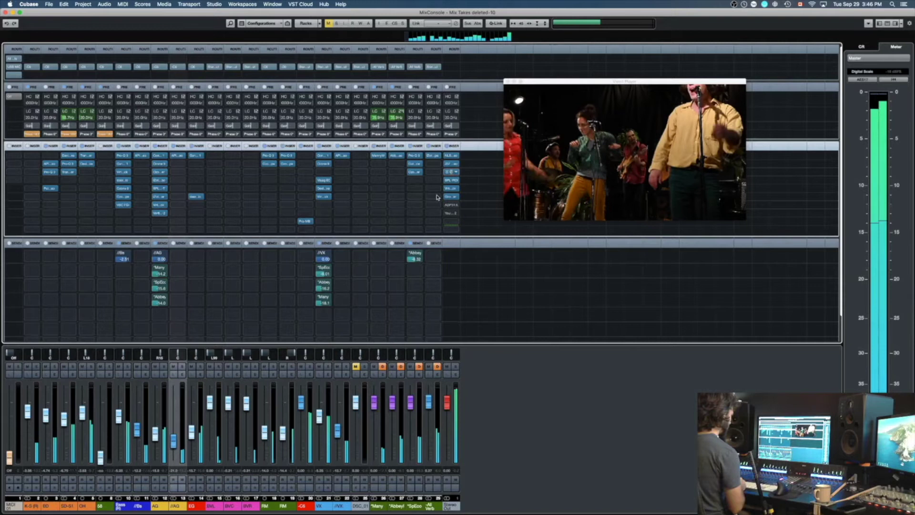
{"action": "left_click", "coordinate": [450, 172]}
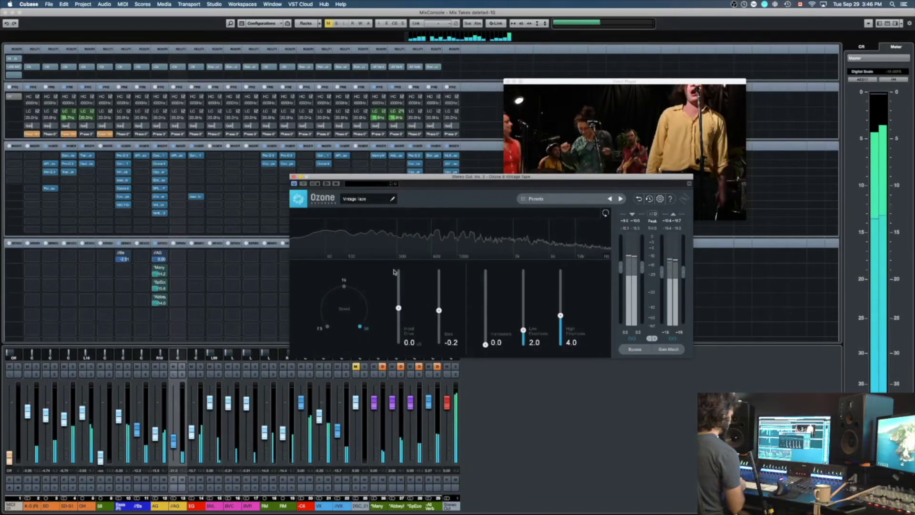
{"action": "left_click", "coordinate": [294, 177]}
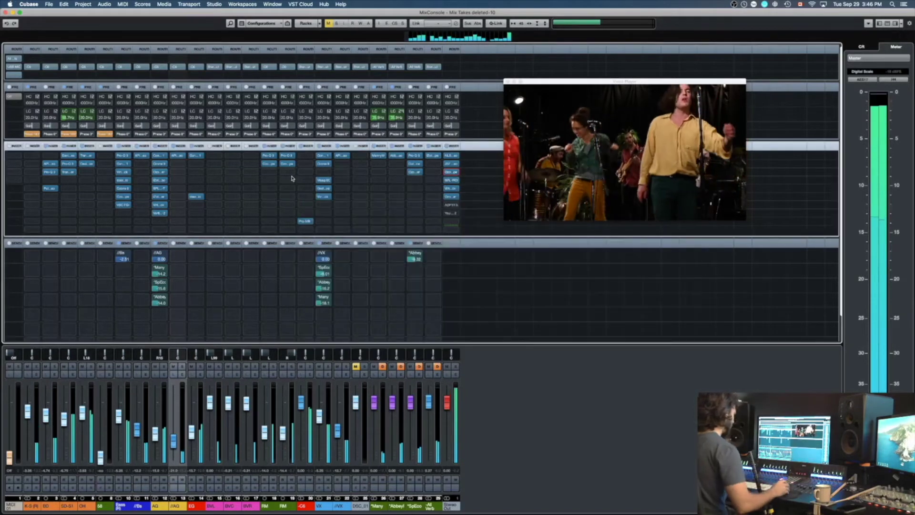
- Insert the Plugin Alliance elysia alpha master on Stereo Out and move it up to slot 6
{"action": "left_click", "coordinate": [450, 221]}
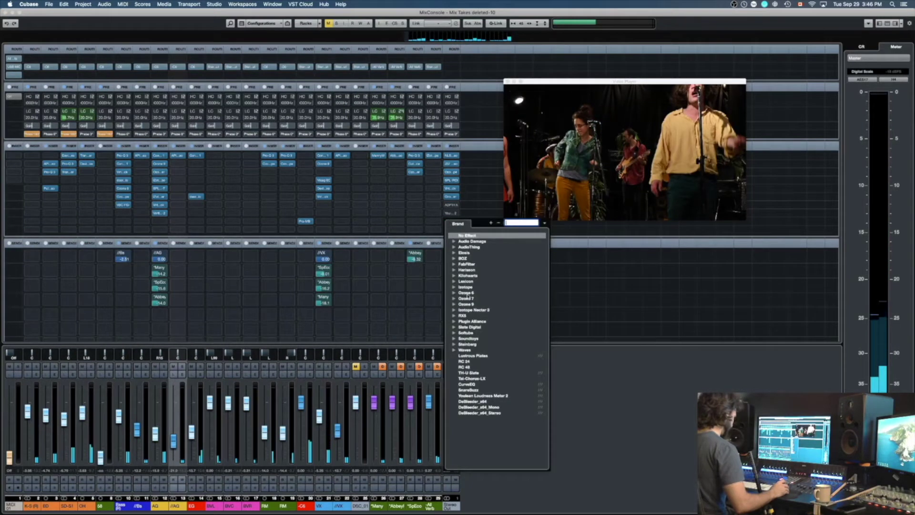
{"action": "left_click", "coordinate": [459, 323]}
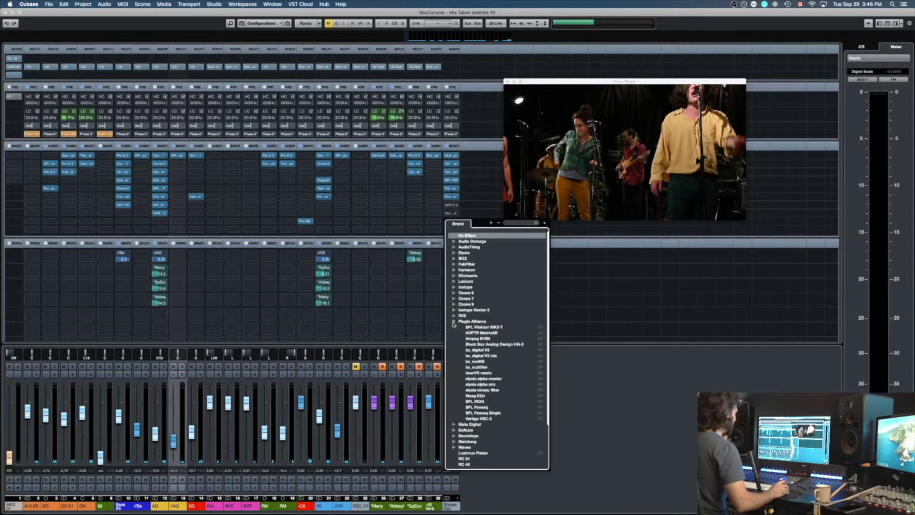
{"action": "left_click", "coordinate": [496, 379]}
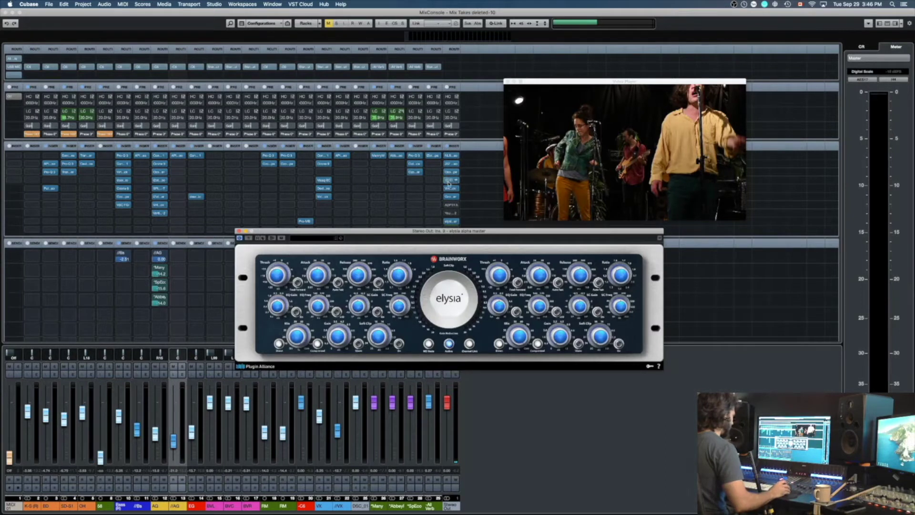
{"action": "left_click_drag", "start_coordinate": [451, 222], "coordinate": [452, 195]}
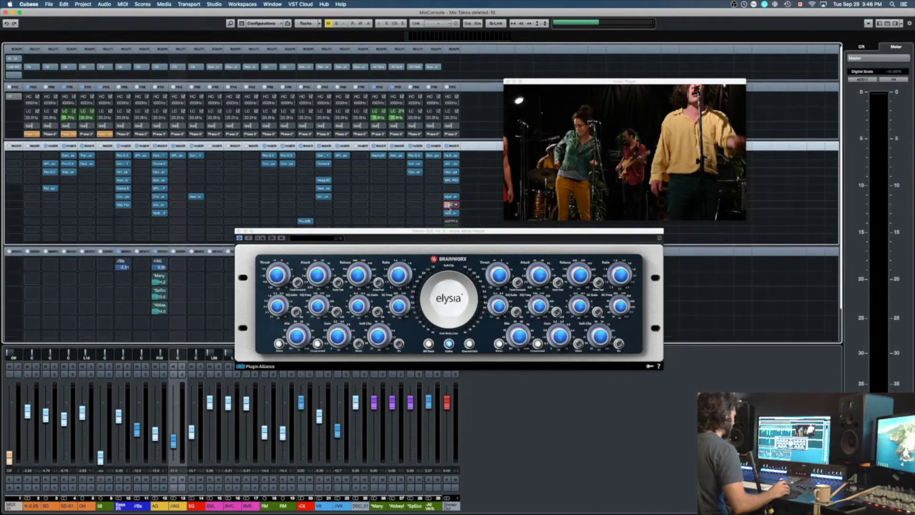
- Play the mix, load a preset in elysia alpha master on Stereo Out, and close the plug-in
{"action": "key", "text": "space"}
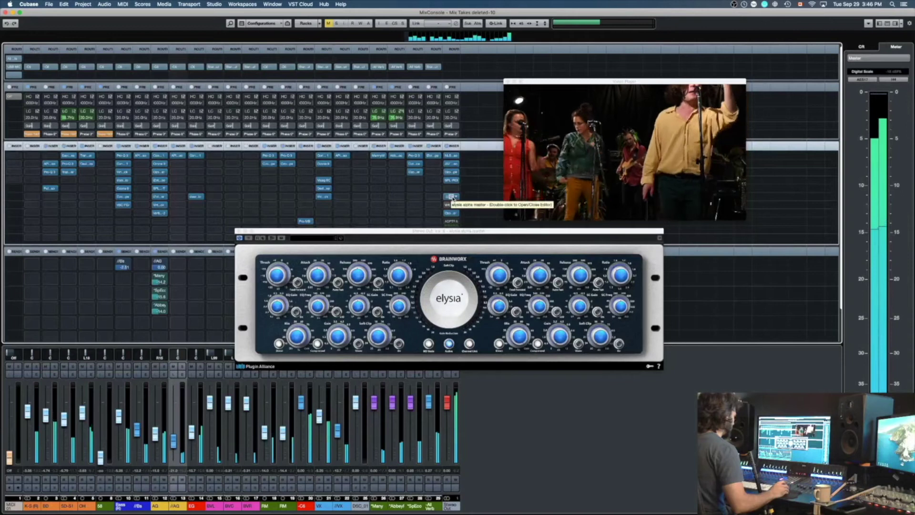
{"action": "left_click", "coordinate": [274, 248]}
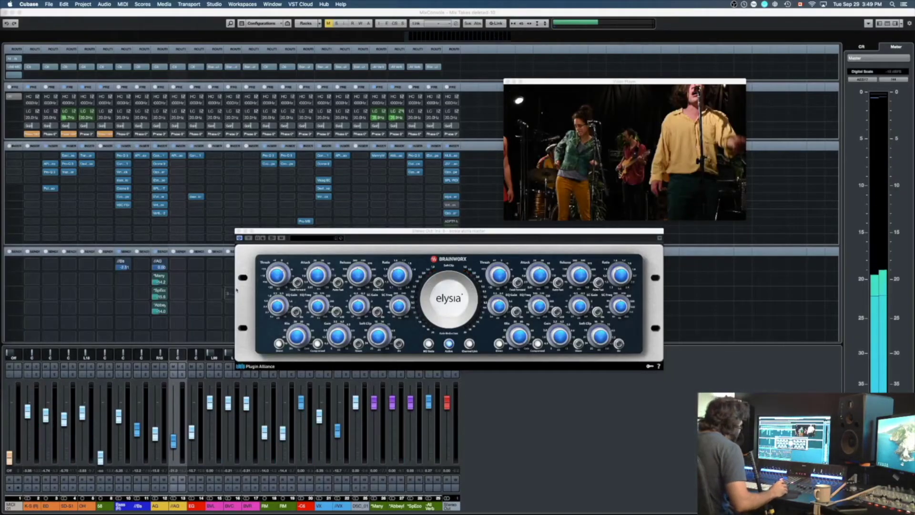
{"action": "left_click", "coordinate": [278, 276]}
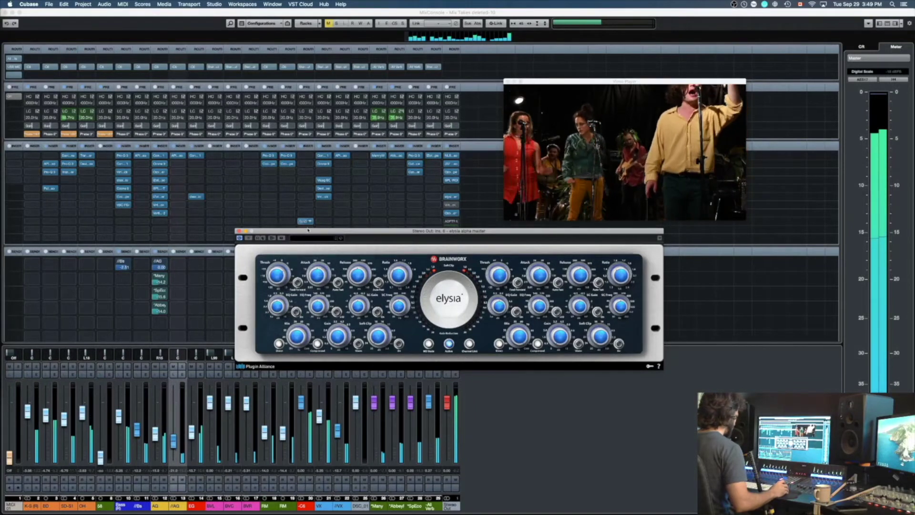
{"action": "left_click", "coordinate": [336, 240]}
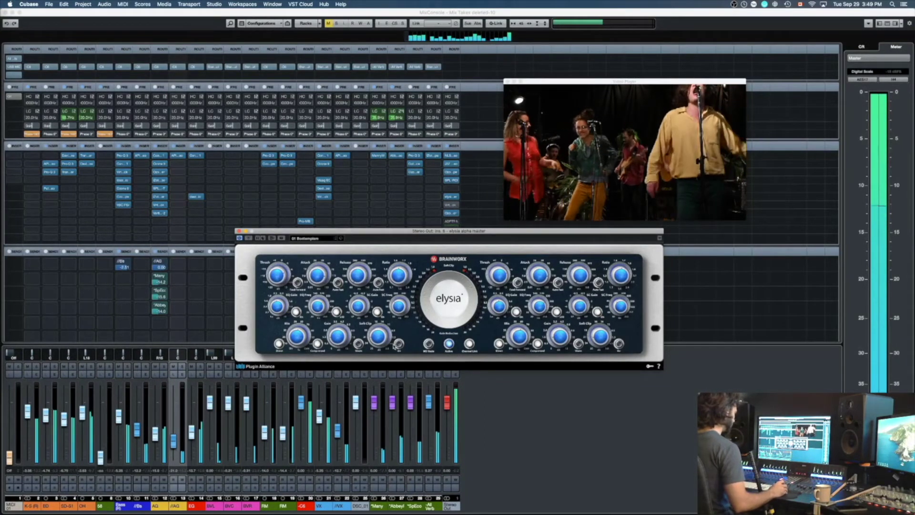
{"action": "key", "text": "super+w"}
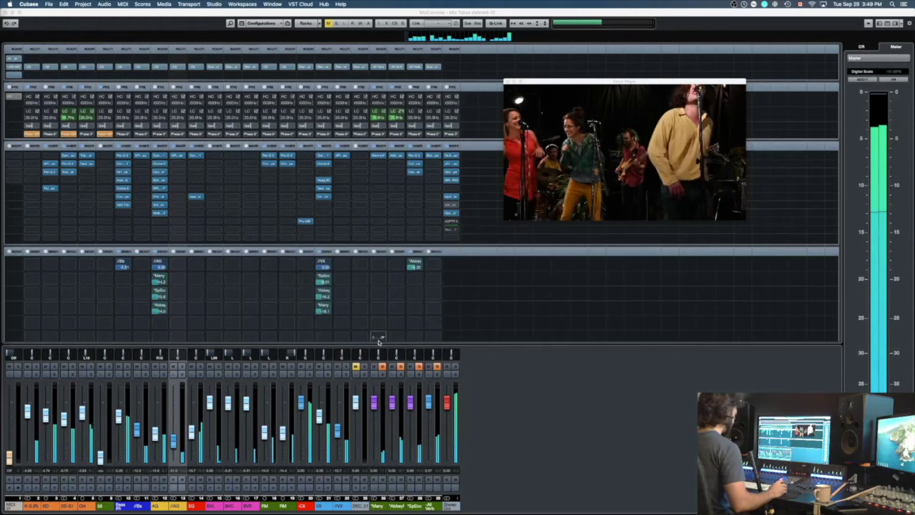
- Remove the VCC MixBuss and VCC Channel modules from the Virtual Mix Rack on Stereo Out and close the plug-in
{"action": "left_click", "coordinate": [447, 206]}
{"action": "left_click", "coordinate": [448, 221]}
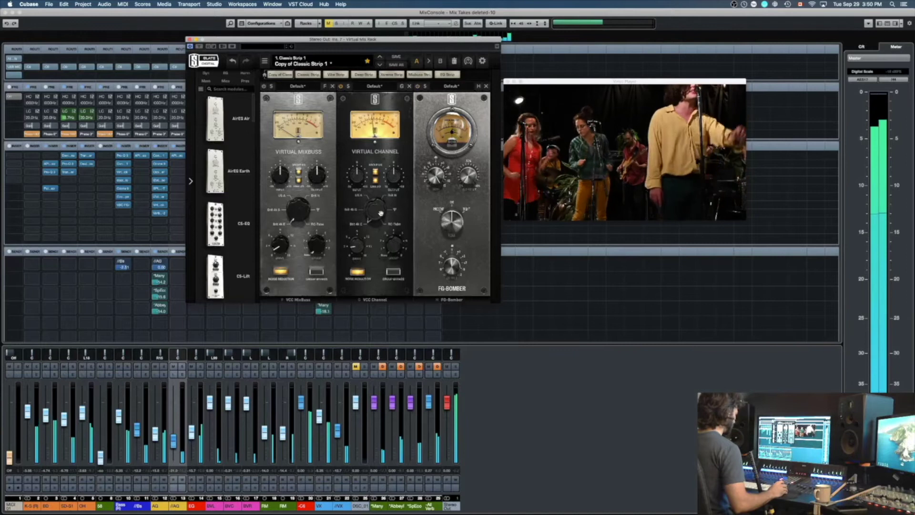
{"action": "left_click", "coordinate": [341, 86]}
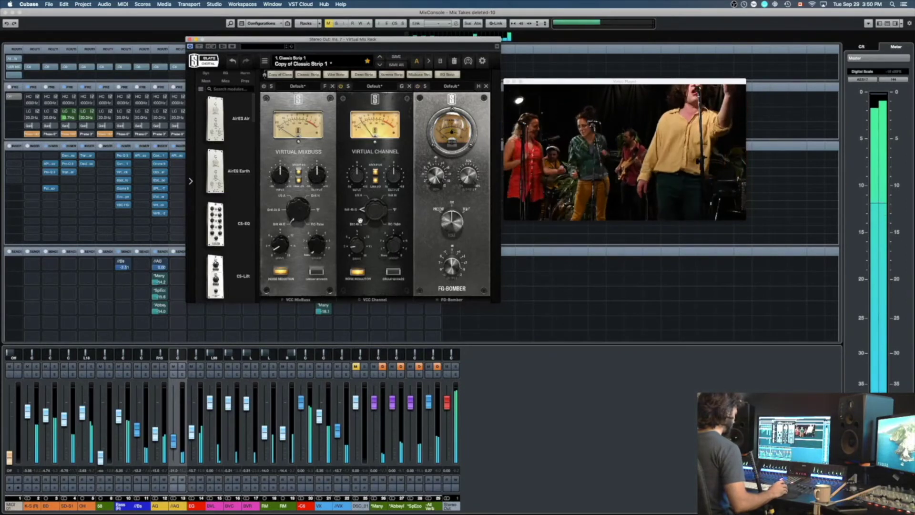
{"action": "left_click", "coordinate": [333, 86]}
{"action": "left_click", "coordinate": [409, 86]}
{"action": "key", "text": "super+w"}
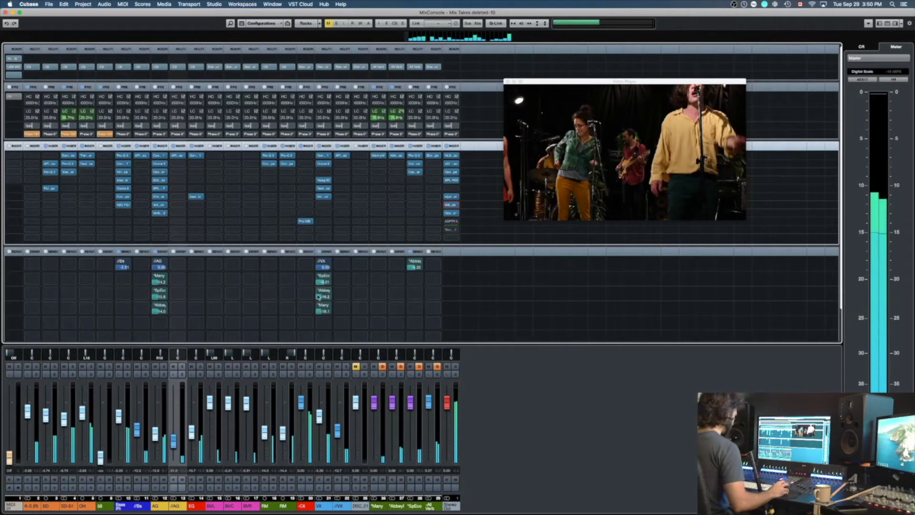
- Raise VX's SpEco send to about -7.2, lower the SpEco channel's Abbey send, and turn AG's SpEco send fully down
{"action": "left_click_drag", "start_coordinate": [323, 282], "coordinate": [326, 282]}
{"action": "left_click_drag", "start_coordinate": [416, 268], "coordinate": [413, 271]}
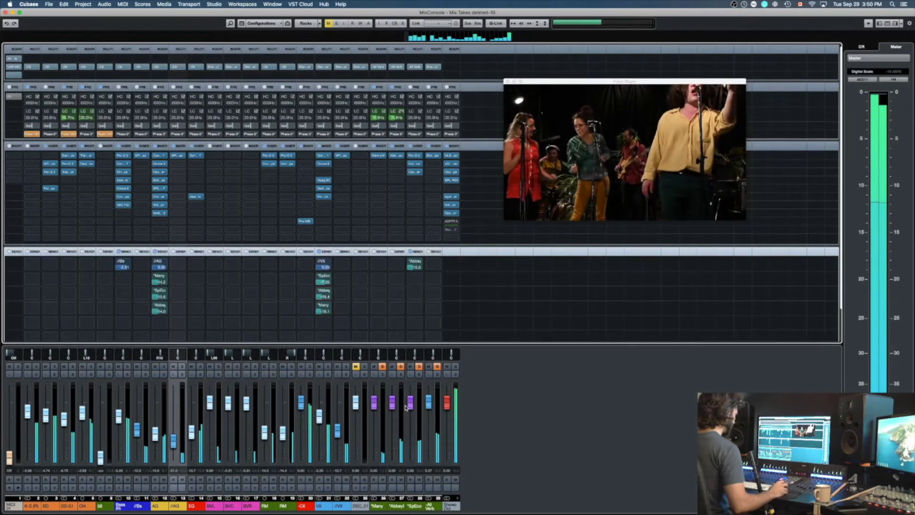
{"action": "left_click_drag", "start_coordinate": [406, 406], "coordinate": [413, 351]}
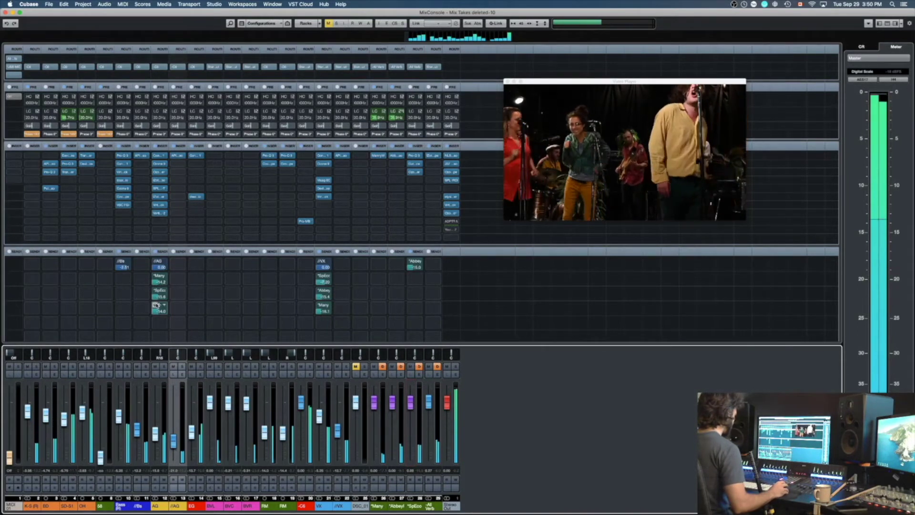
{"action": "left_click", "coordinate": [160, 297]}
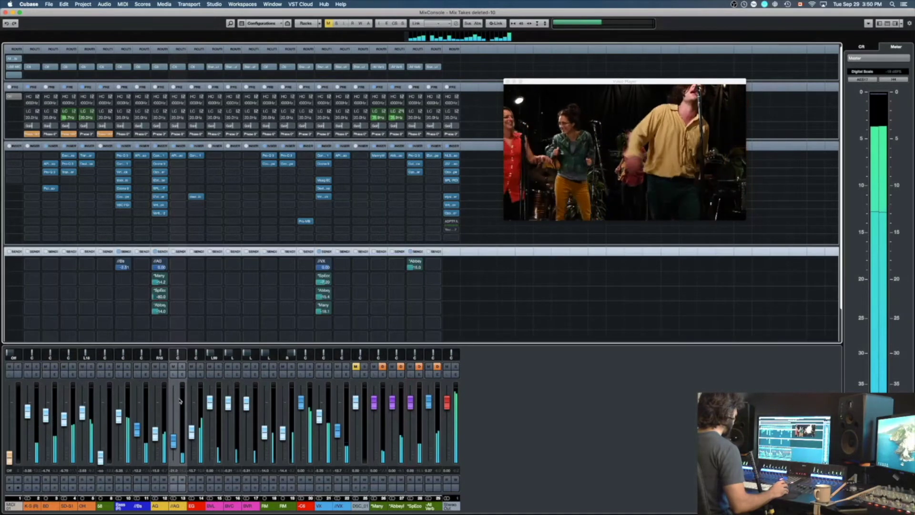
- Lower the EG channel's fader slightly and check the dearVR music settings on its insert
{"action": "left_click_drag", "start_coordinate": [190, 432], "coordinate": [190, 433]}
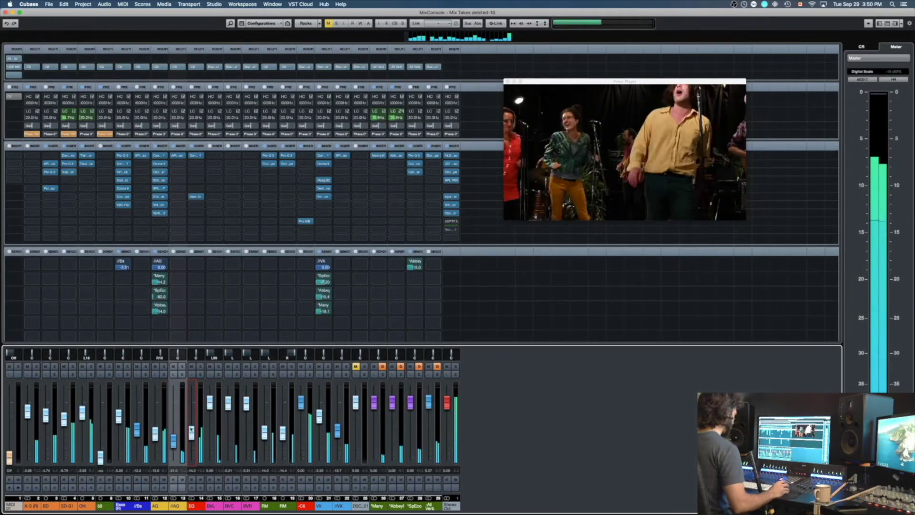
{"action": "left_click", "coordinate": [196, 197]}
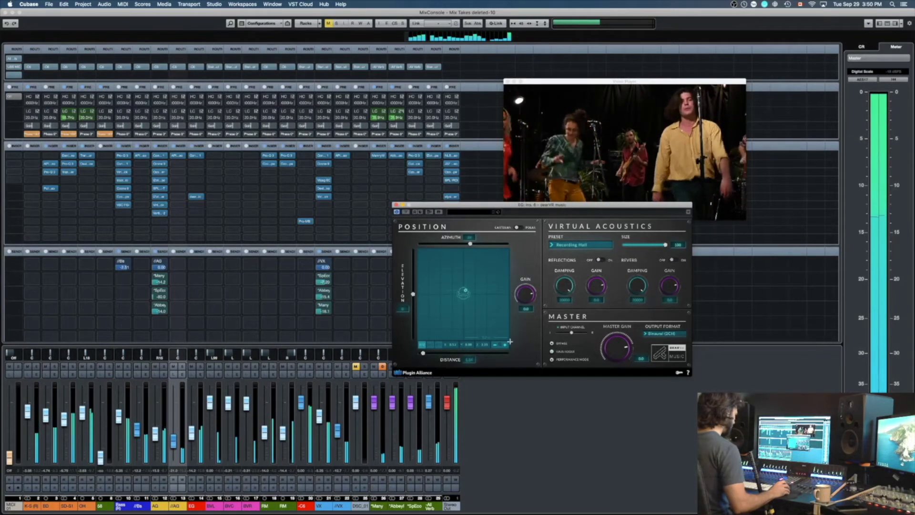
{"action": "key", "text": "super+w"}
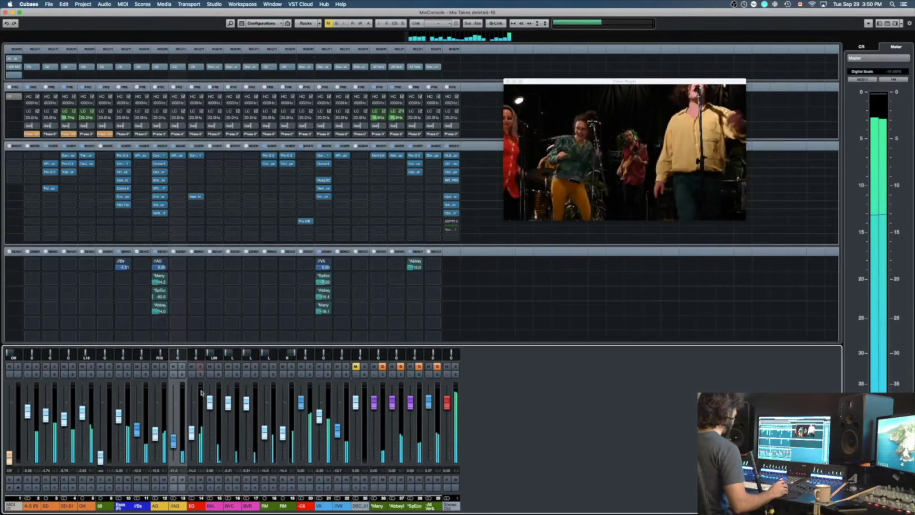
- Solo the EG channel and insert Ozone 9 Imager in its insert slot 7
{"action": "left_click", "coordinate": [200, 366]}
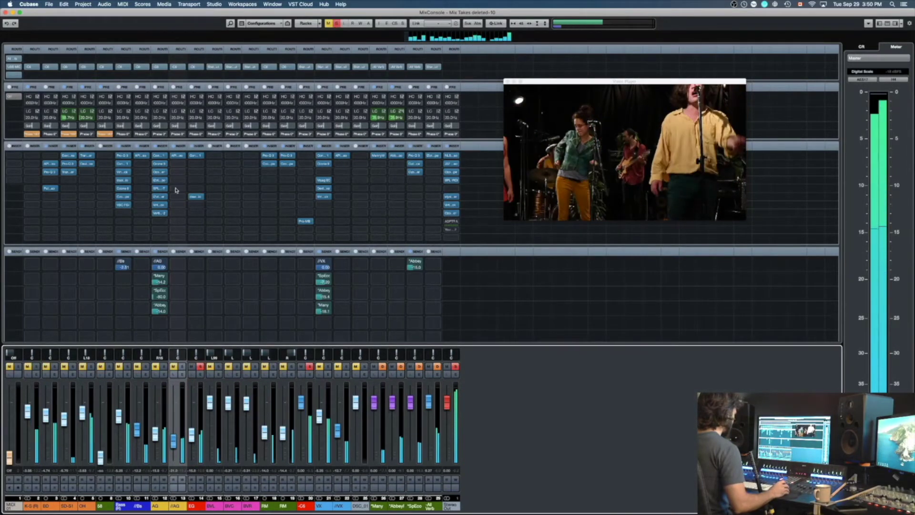
{"action": "left_click", "coordinate": [195, 204]}
{"action": "type", "text": "im"}
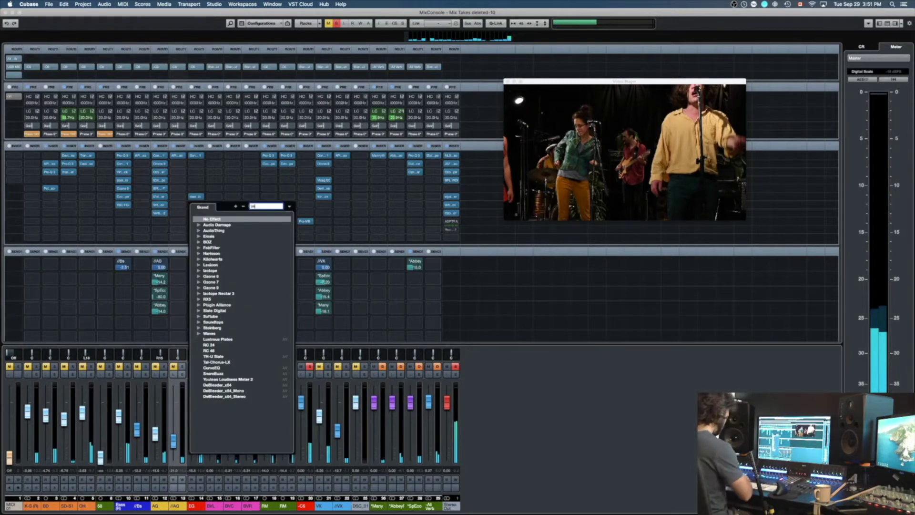
{"action": "type", "text": "a"}
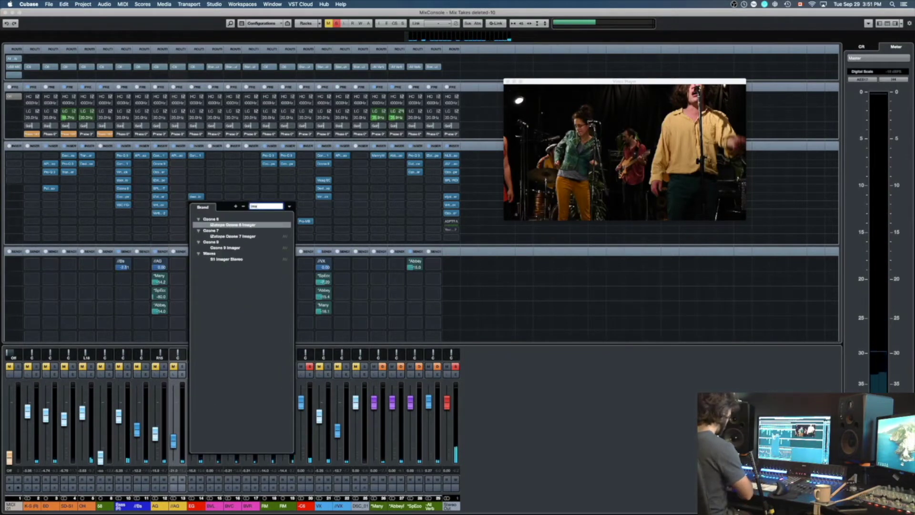
{"action": "type", "text": "ger"}
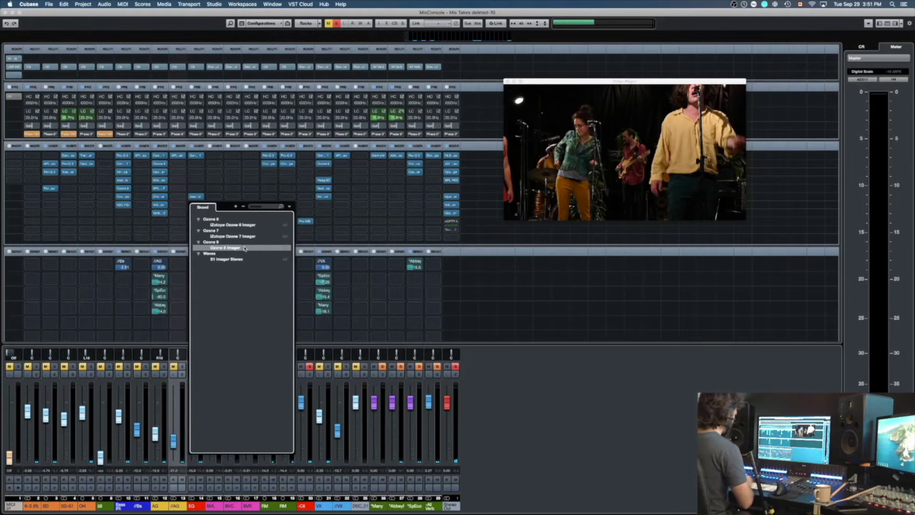
{"action": "left_click", "coordinate": [244, 248]}
- Enable Stereoize in the EG channel's Ozone 9 Imager, set the Band 1 width to 24.1, and close it and unsolo
{"action": "left_click", "coordinate": [166, 235]}
{"action": "left_click_drag", "start_coordinate": [162, 188], "coordinate": [162, 180]}
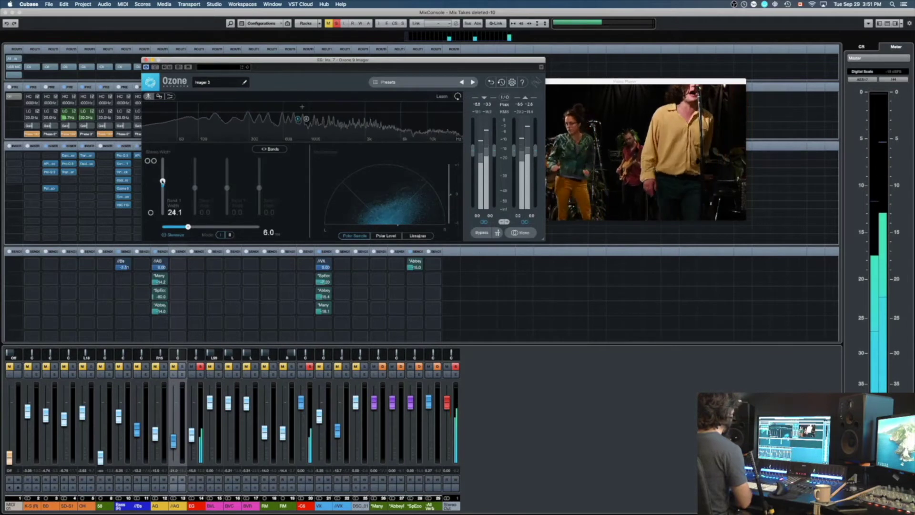
{"action": "key", "text": "super+w"}
{"action": "key", "text": "s"}
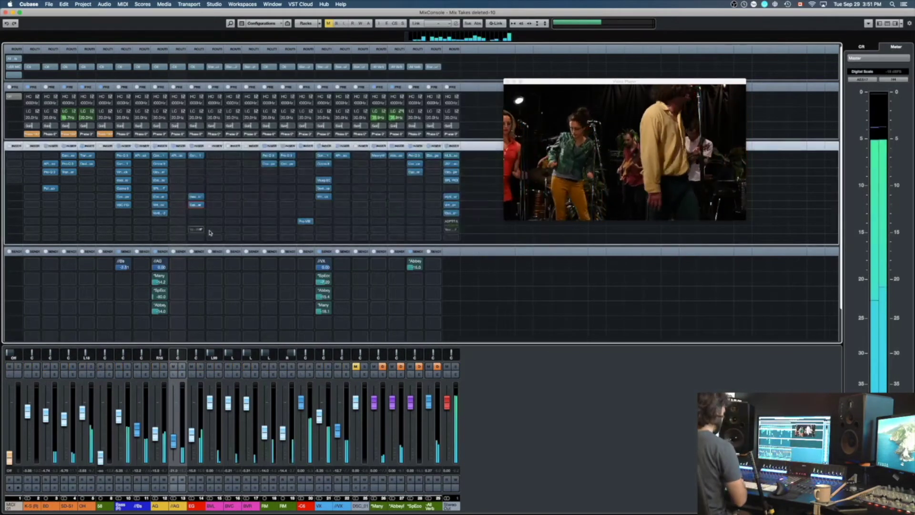
- Try Ozone 9 Vintage Tape in insert slot 8 of the EG channel
{"action": "left_click", "coordinate": [197, 212]}
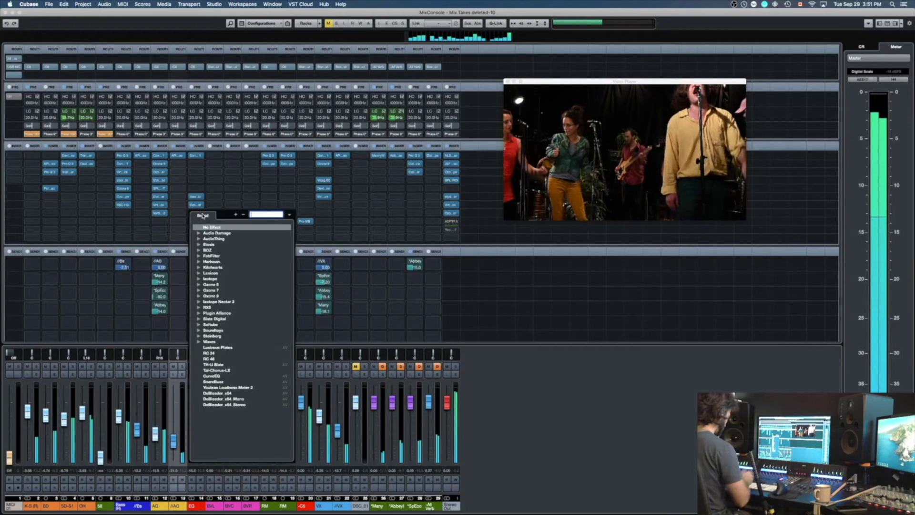
{"action": "type", "text": "vint"}
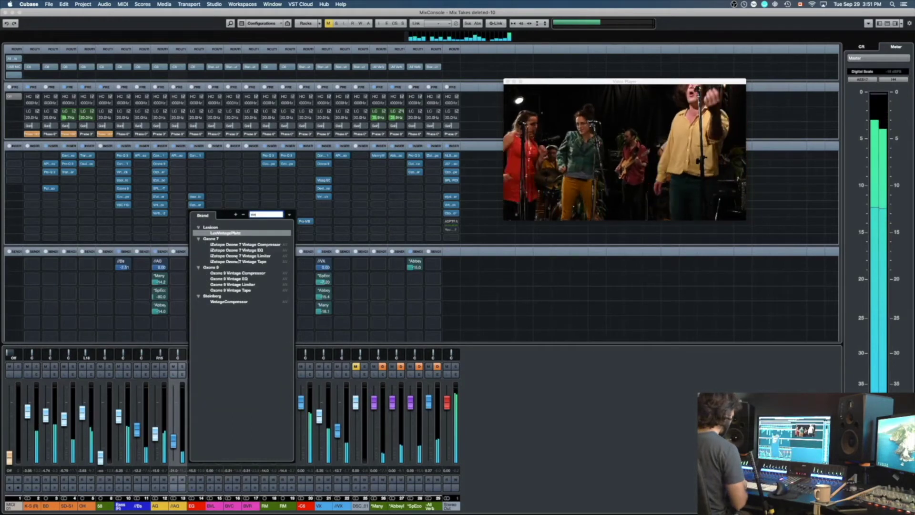
{"action": "double_click", "coordinate": [254, 289]}
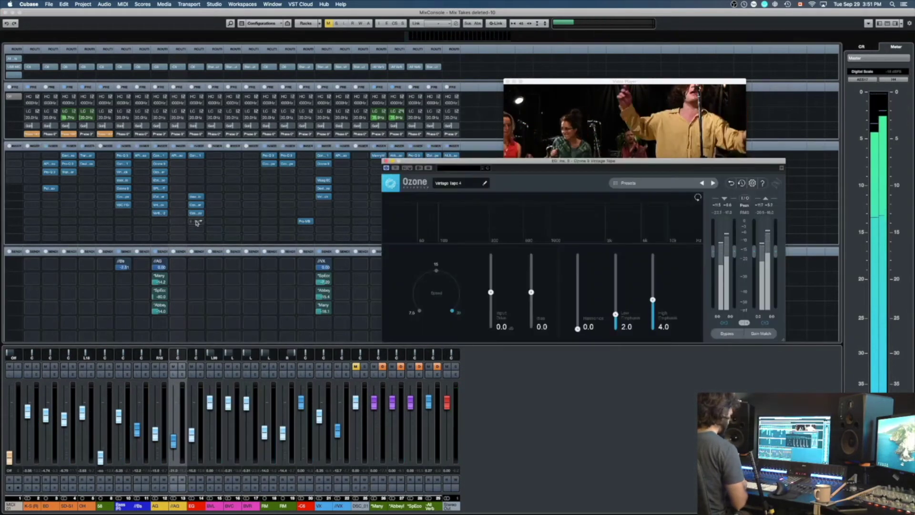
- Replace EG's slot 8 effect with iZotope Ozone 7 Vintage Tape, set its Bias to 1.1, and close the plug-in
{"action": "left_click", "coordinate": [199, 214]}
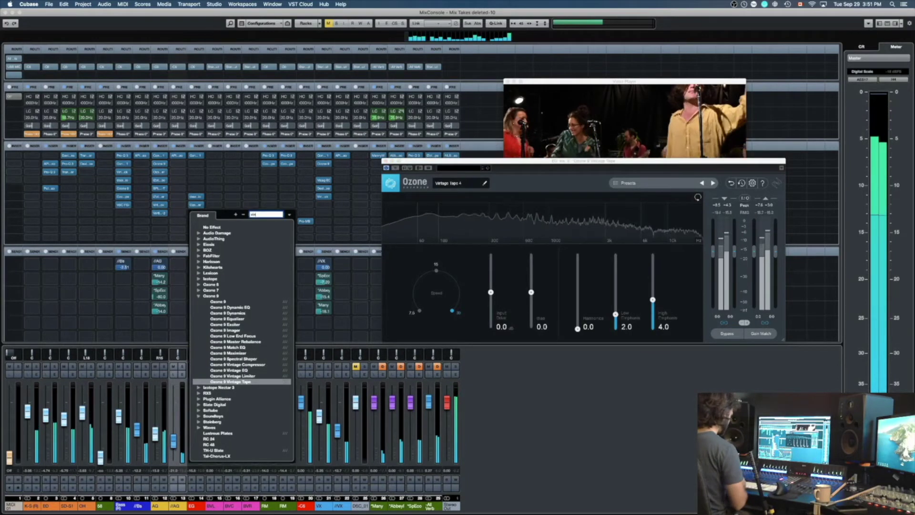
{"action": "type", "text": "vint"}
{"action": "left_click", "coordinate": [258, 262]}
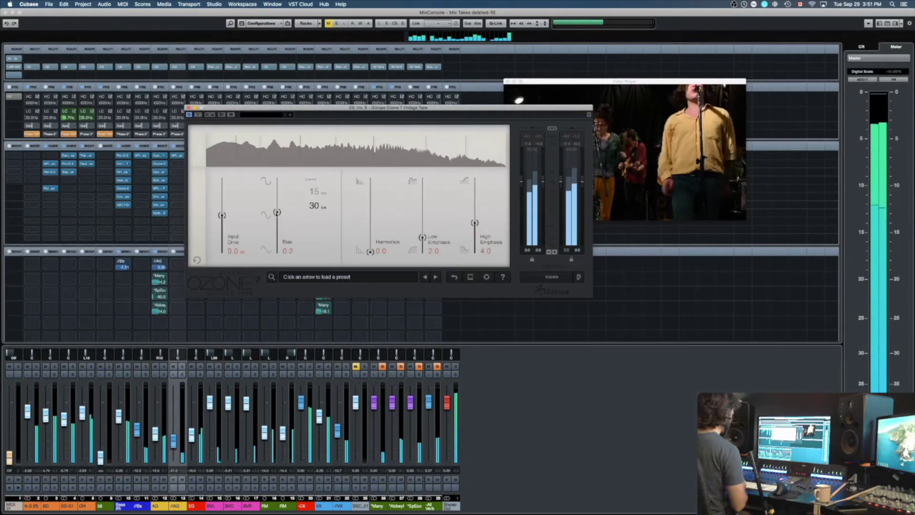
{"action": "left_click_drag", "start_coordinate": [277, 215], "coordinate": [276, 205]}
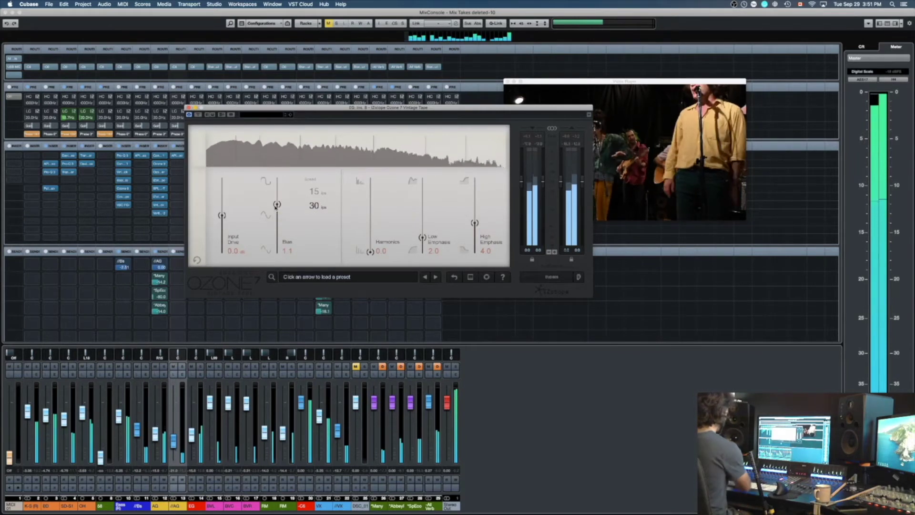
{"action": "key", "text": "super+w"}
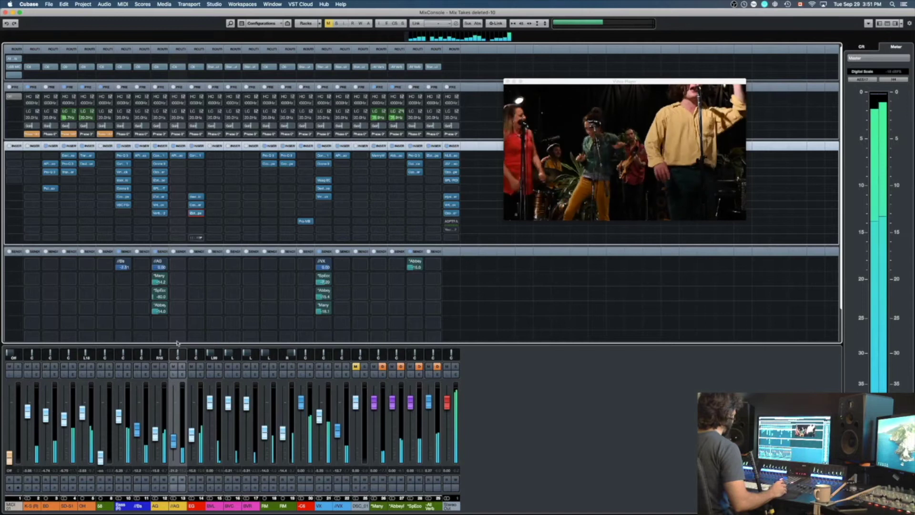
{"action": "left_click", "coordinate": [199, 216]}
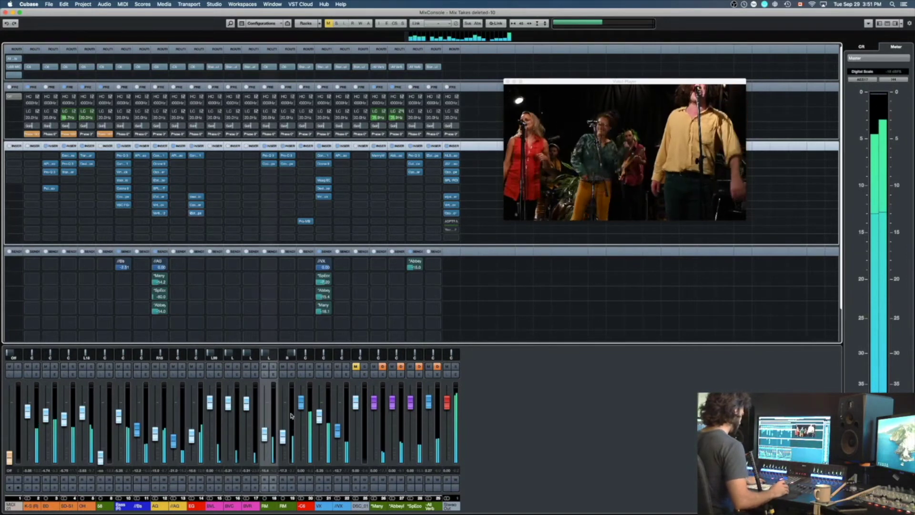
- Audition the RM channels in solo and return to the full mix
{"action": "left_click", "coordinate": [274, 366]}
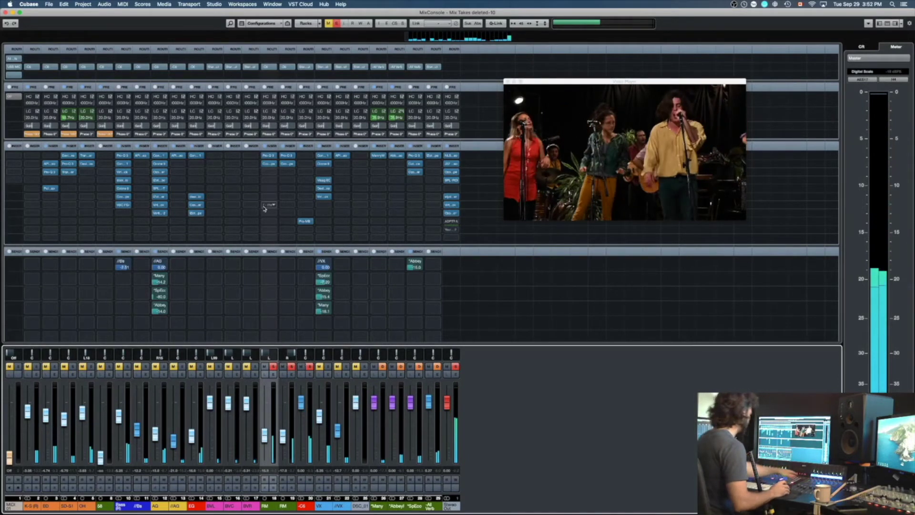
{"action": "key", "text": "s"}
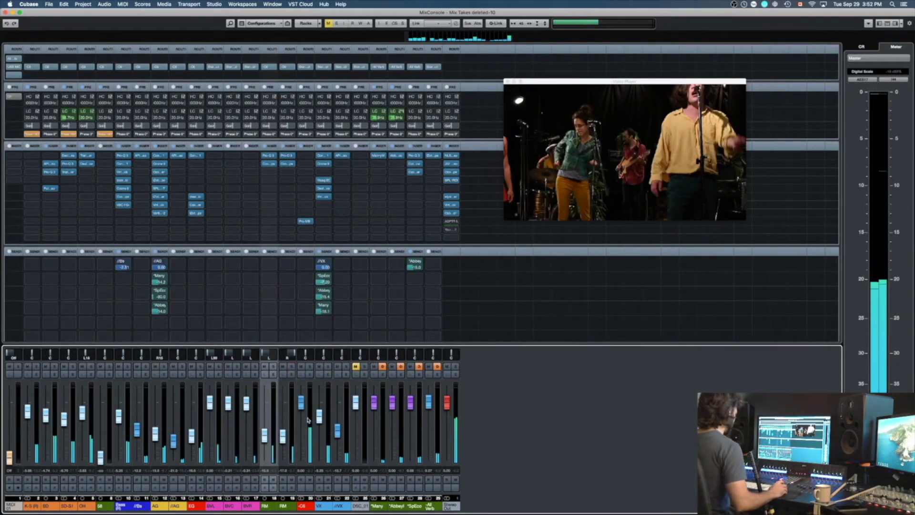
- Add a stereo group channel named -RM for the two RM channels, routed to the existing red group, and colour it green
{"action": "right_click", "coordinate": [290, 405]}
{"action": "scroll", "coordinate": [327, 452], "scroll_direction": "down", "scroll_amount": 5}
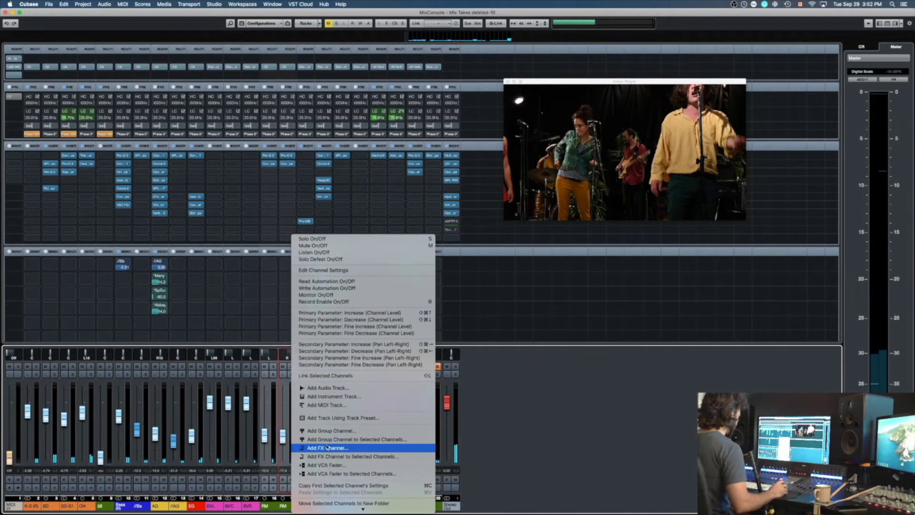
{"action": "left_click", "coordinate": [325, 435]}
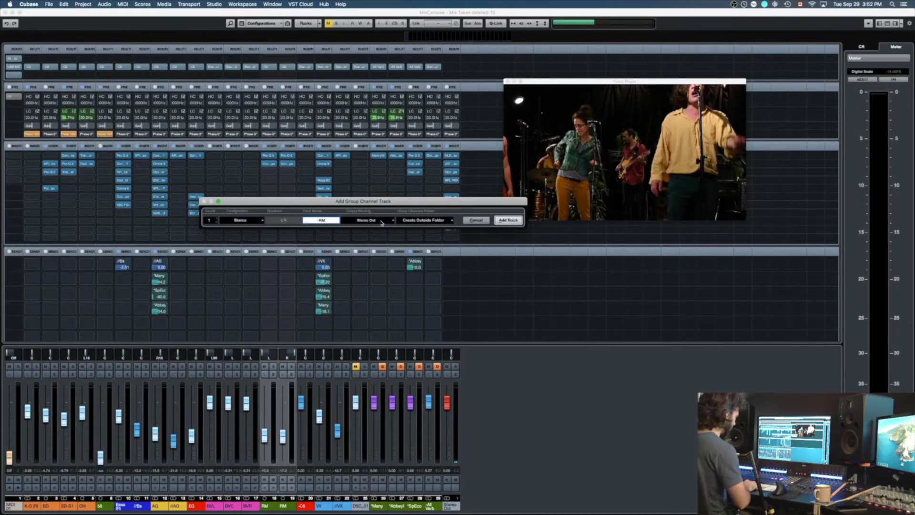
{"action": "left_click", "coordinate": [381, 221]}
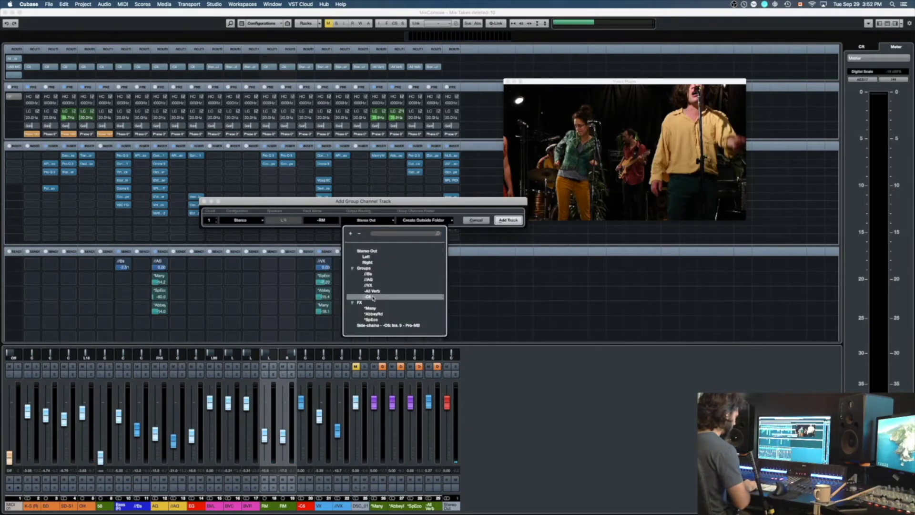
{"action": "left_click", "coordinate": [372, 297]}
{"action": "key", "text": "Return"}
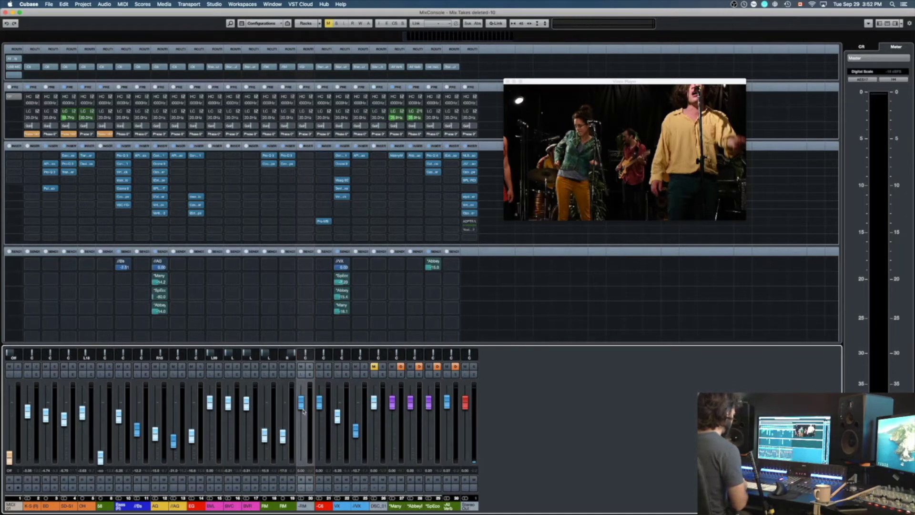
{"action": "left_click", "coordinate": [312, 501]}
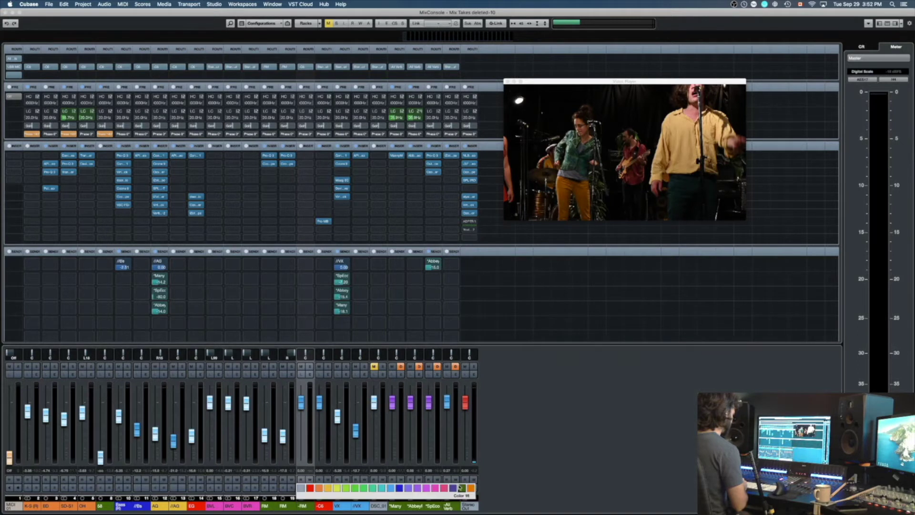
{"action": "left_click", "coordinate": [584, 405]}
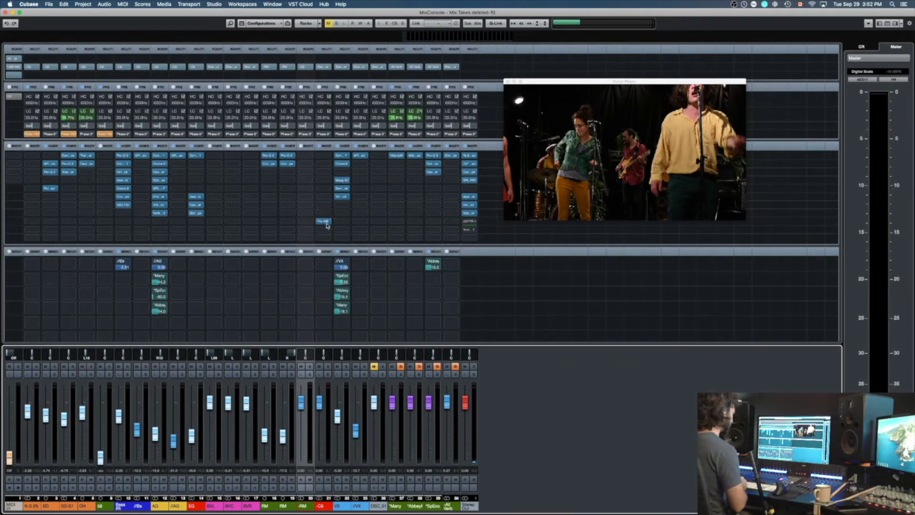
- Copy the Pro-MB insert from the red group to the same slot on the -RM group and open the copy
{"action": "left_click_drag", "start_coordinate": [327, 223], "coordinate": [306, 226]}
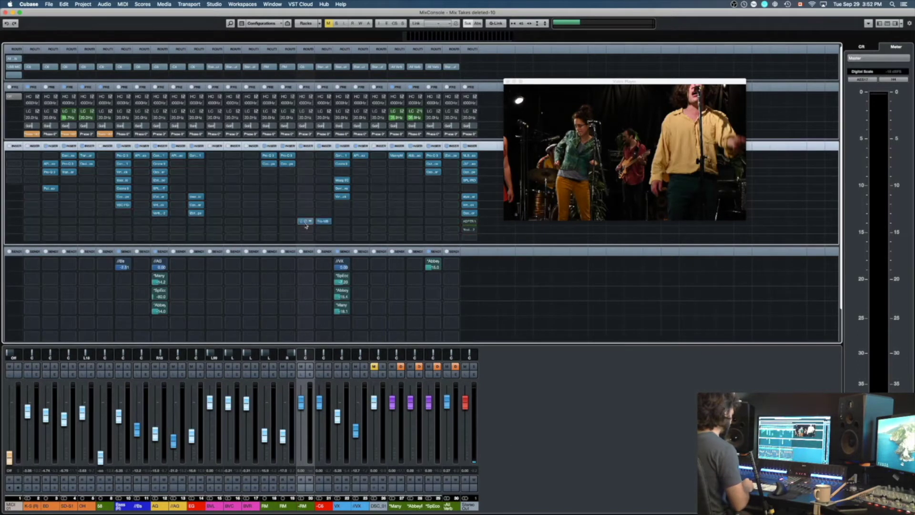
{"action": "left_click", "coordinate": [306, 222]}
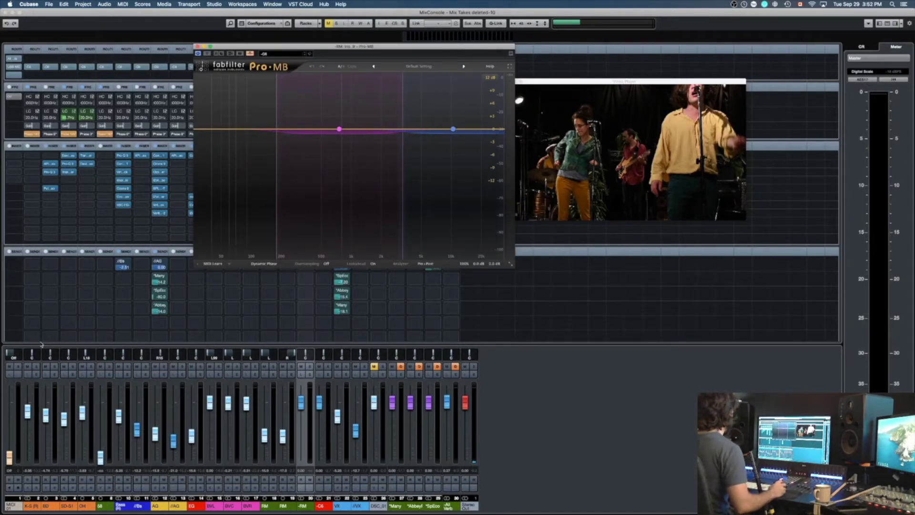
- Assign SD-S1's first send to the side-chain of the Pro-MB in insert slot 8 of the -RM group
{"action": "left_click", "coordinate": [70, 266]}
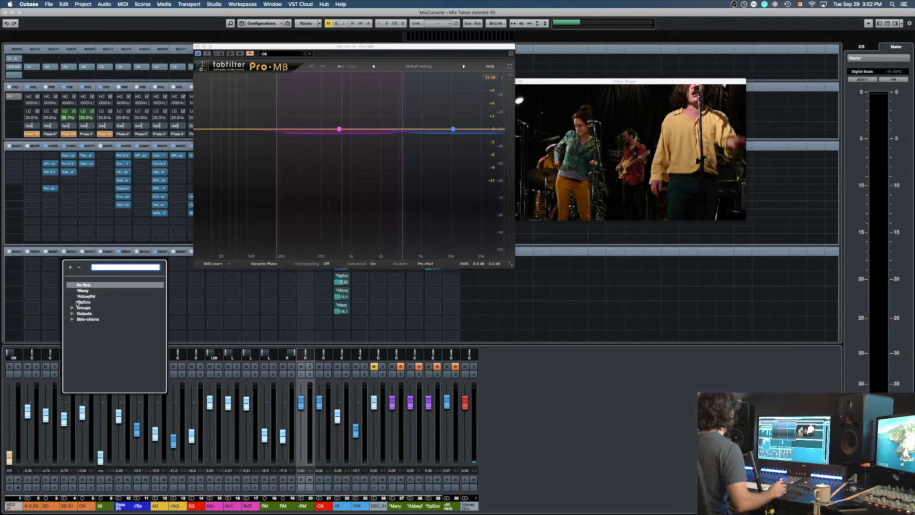
{"action": "left_click", "coordinate": [73, 320]}
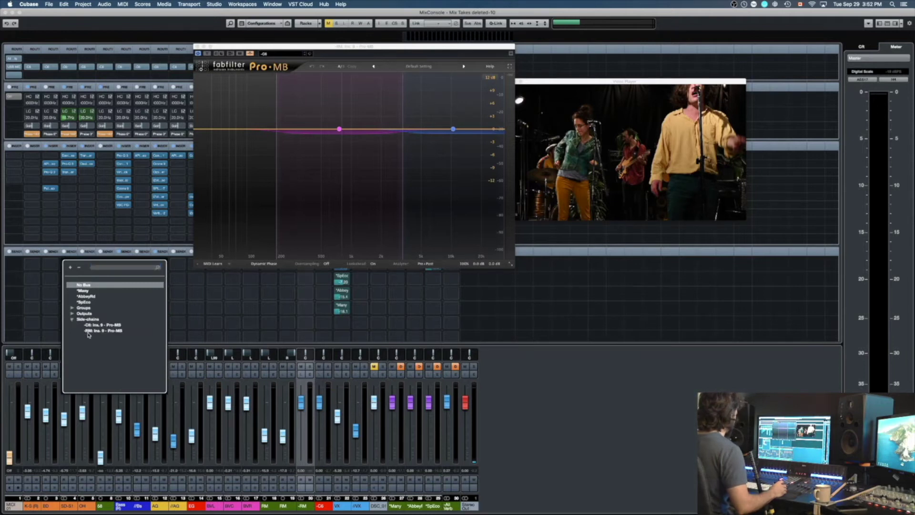
{"action": "left_click", "coordinate": [88, 331]}
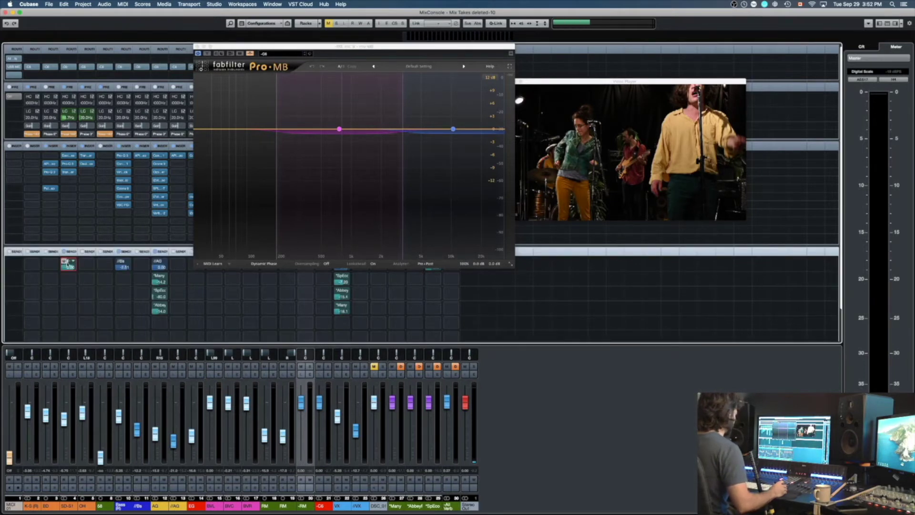
- Play the song, solo the -RM group, and widen Band 1 of its Pro-MB slightly upward and further into the lows
{"action": "key", "text": "space"}
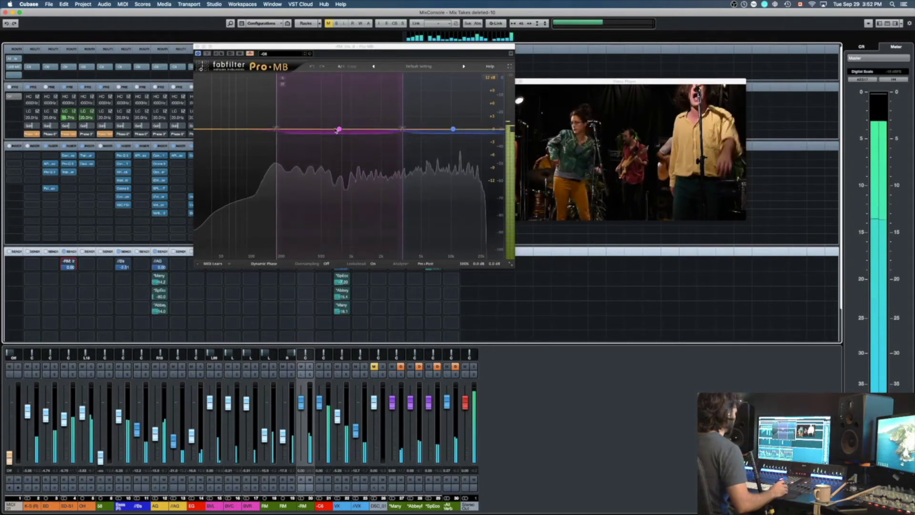
{"action": "left_click_drag", "start_coordinate": [403, 130], "coordinate": [405, 129]}
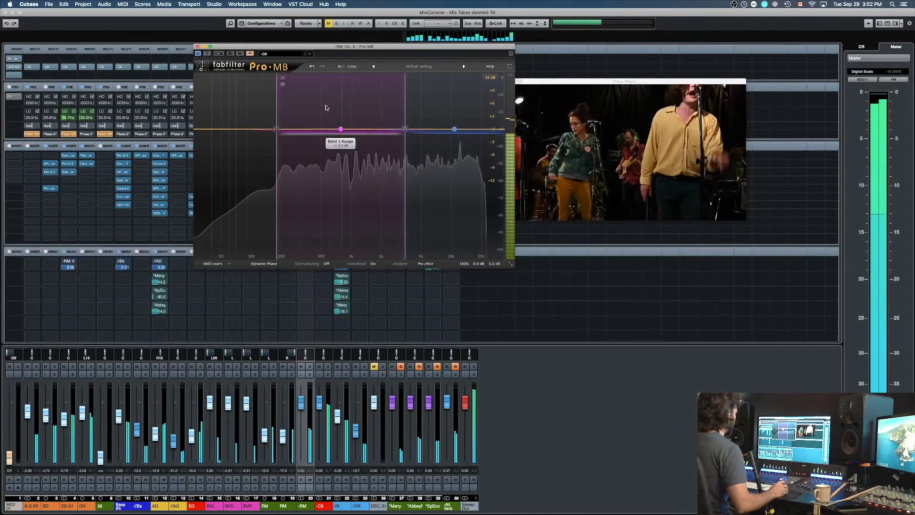
{"action": "left_click", "coordinate": [340, 129]}
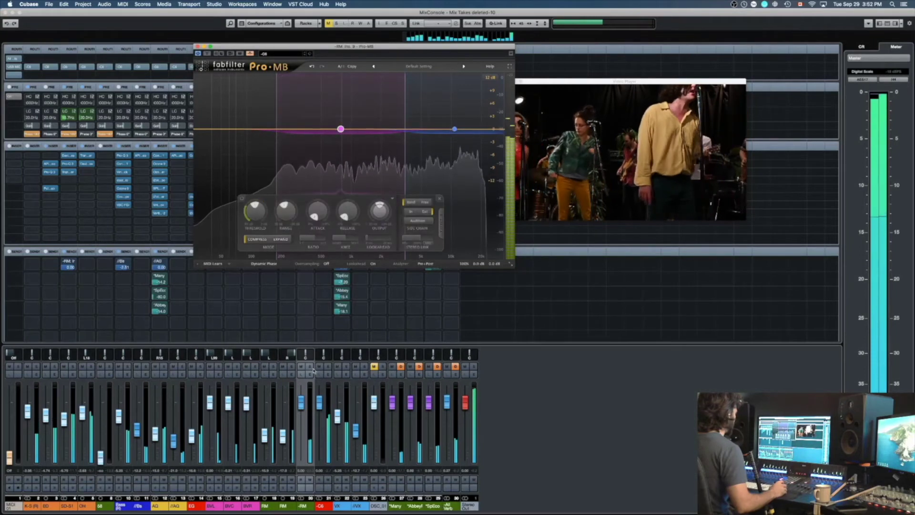
{"action": "left_click", "coordinate": [328, 366]}
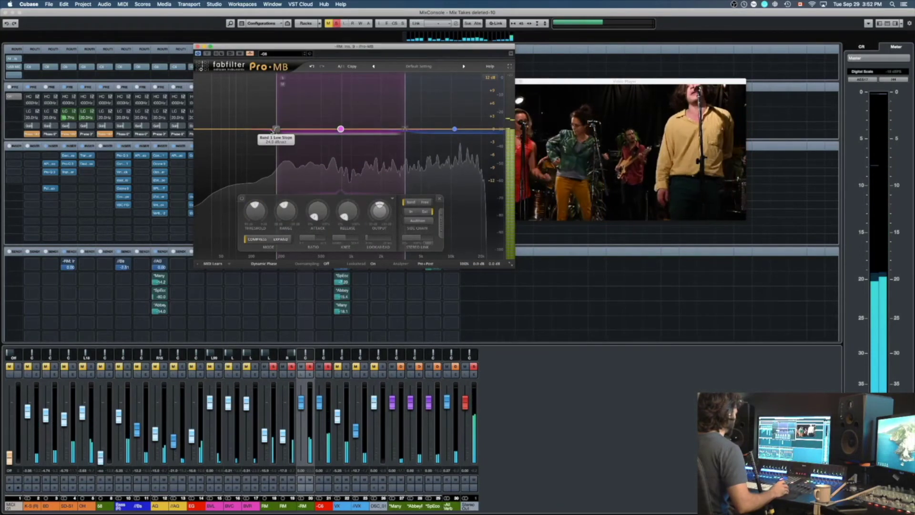
{"action": "left_click_drag", "start_coordinate": [278, 134], "coordinate": [255, 134]}
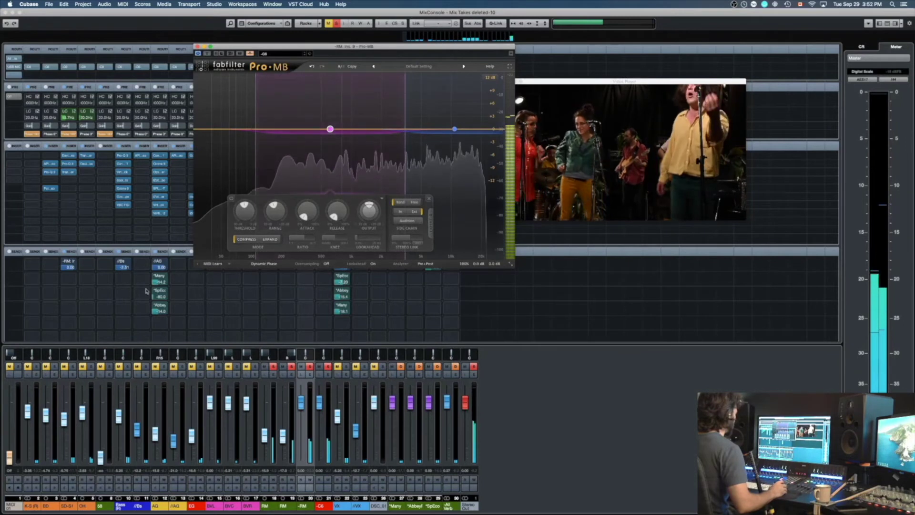
- With SD-S1 also soloed, deepen both Pro-MB band ranges to nearly -3 dB, clear the solos and close the plug-in
{"action": "left_click", "coordinate": [72, 366]}
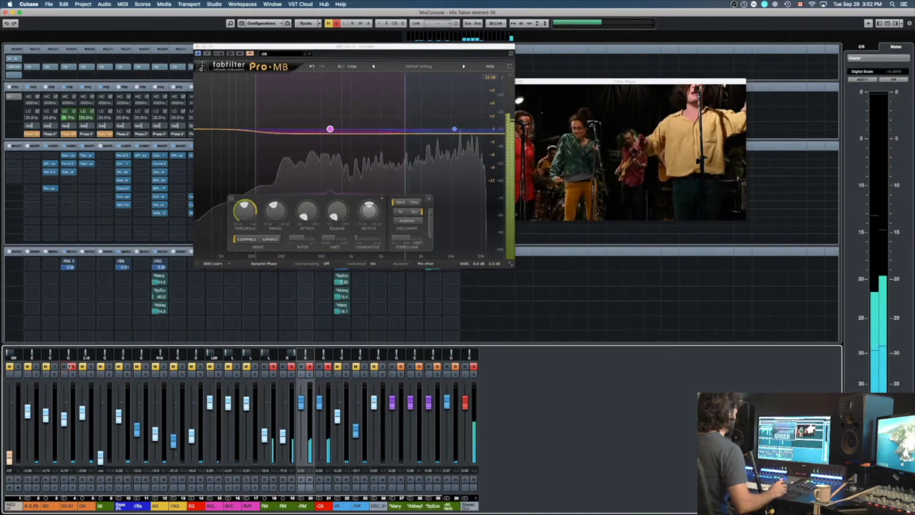
{"action": "left_click_drag", "start_coordinate": [341, 136], "coordinate": [341, 143]}
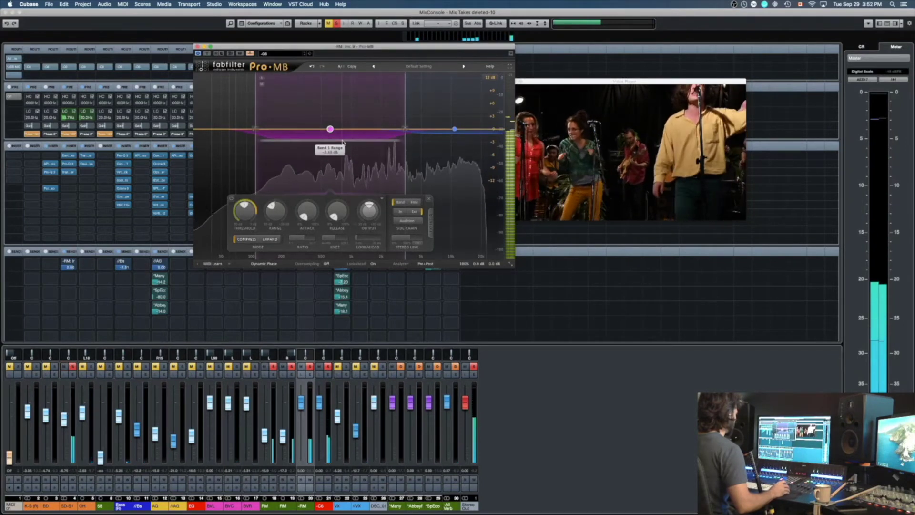
{"action": "left_click_drag", "start_coordinate": [420, 135], "coordinate": [422, 143]}
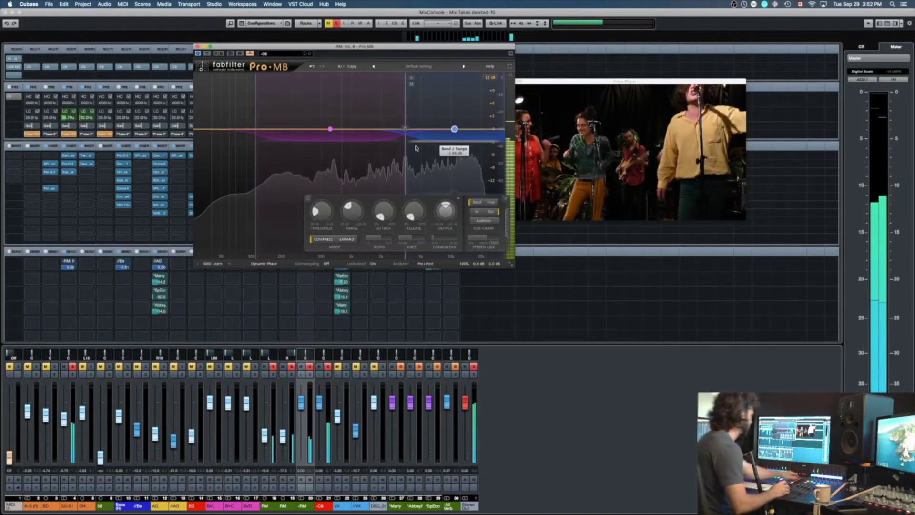
{"action": "key", "text": "s"}
{"action": "key", "text": "super+w"}
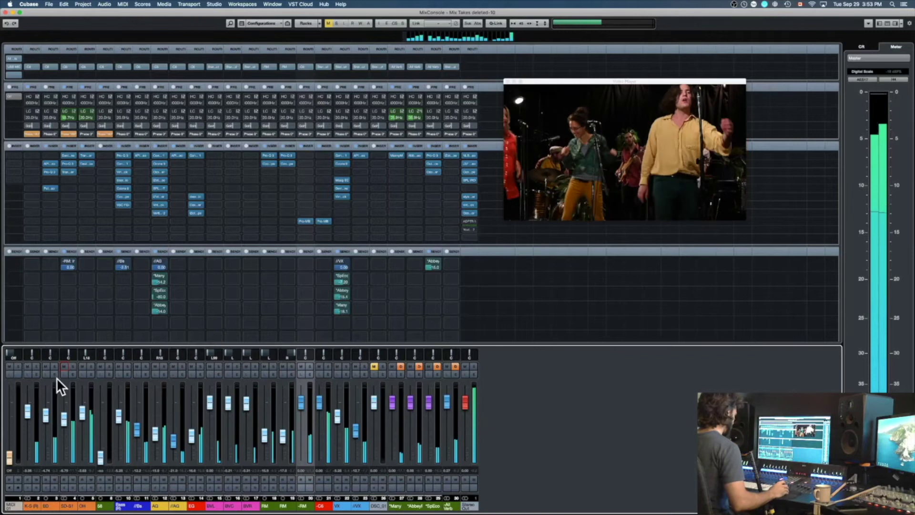
- Audition the OH channel in solo, save the project, and return to the full mix
{"action": "left_click", "coordinate": [90, 366]}
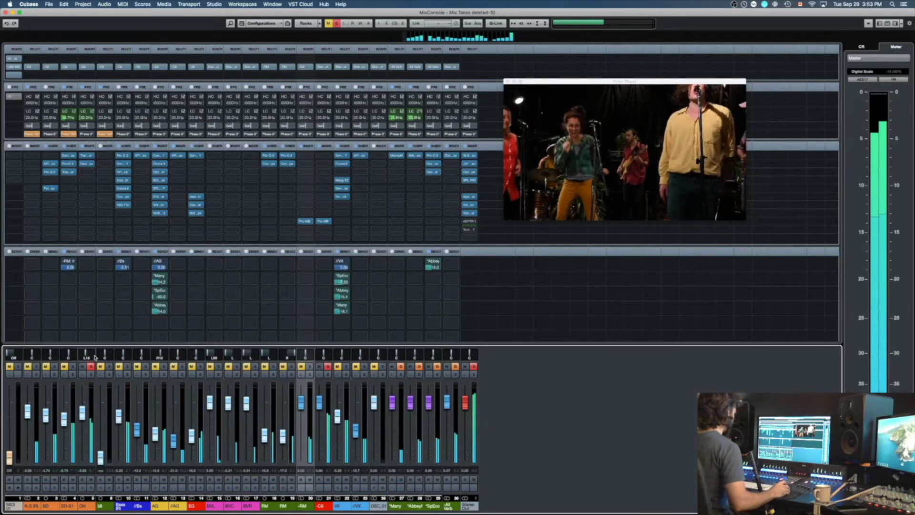
{"action": "left_click", "coordinate": [89, 173]}
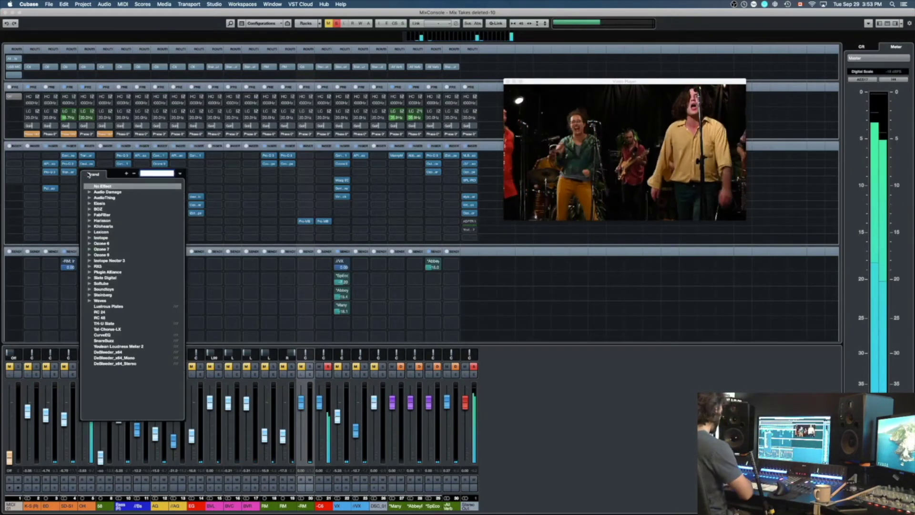
{"action": "key", "text": "Escape"}
{"action": "key", "text": "Escape"}
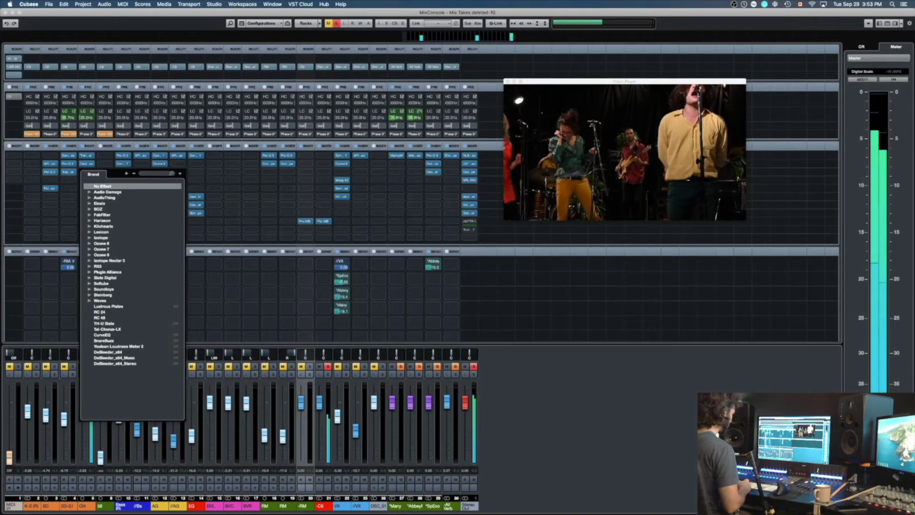
{"action": "key", "text": "super+s"}
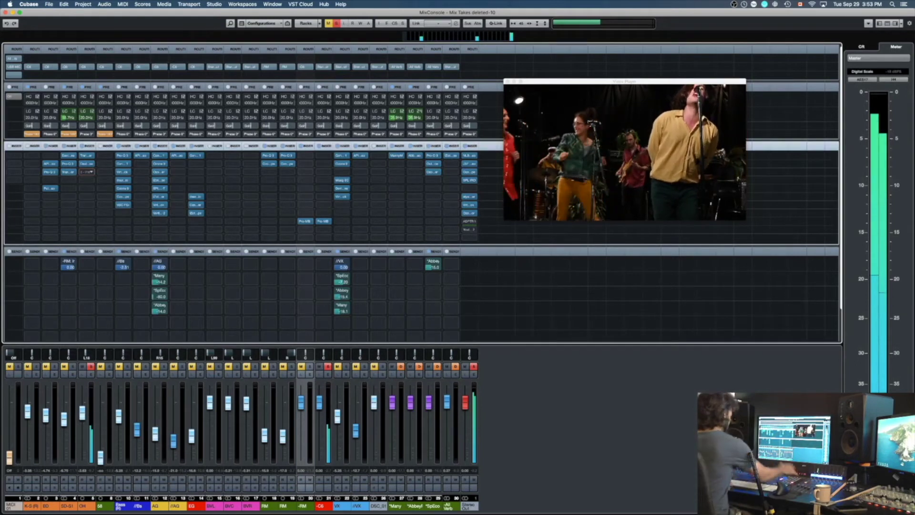
{"action": "key", "text": "s"}
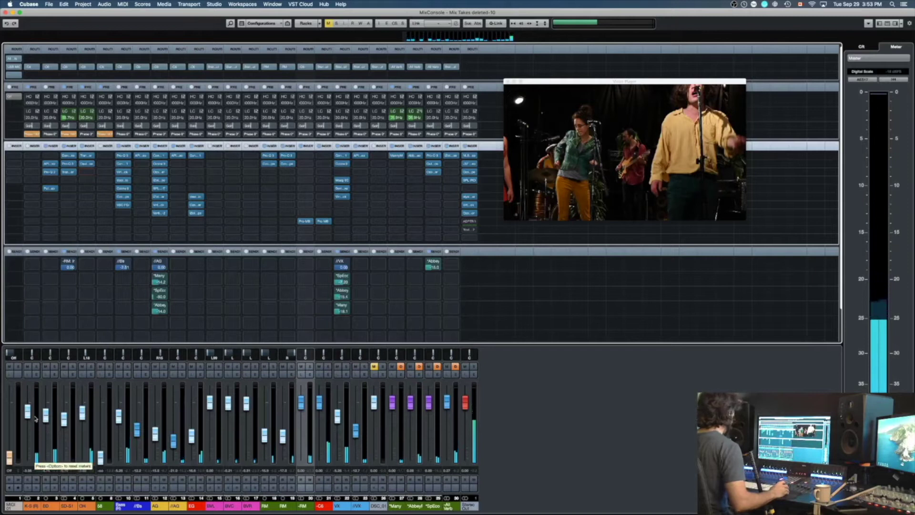
- Add a stereo audio track named SD directly below the OH track in the project window
{"action": "left_click", "coordinate": [91, 407]}
{"action": "key", "text": "F3"}
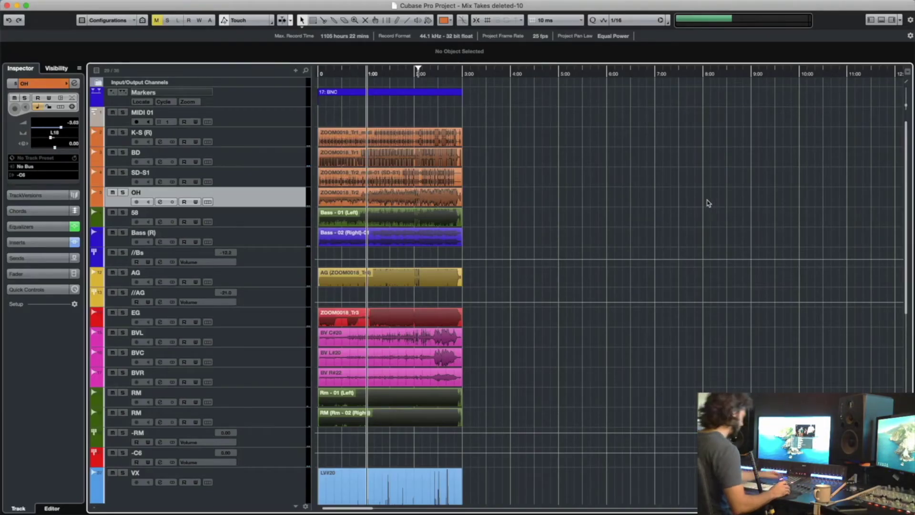
{"action": "left_click", "coordinate": [667, 138]}
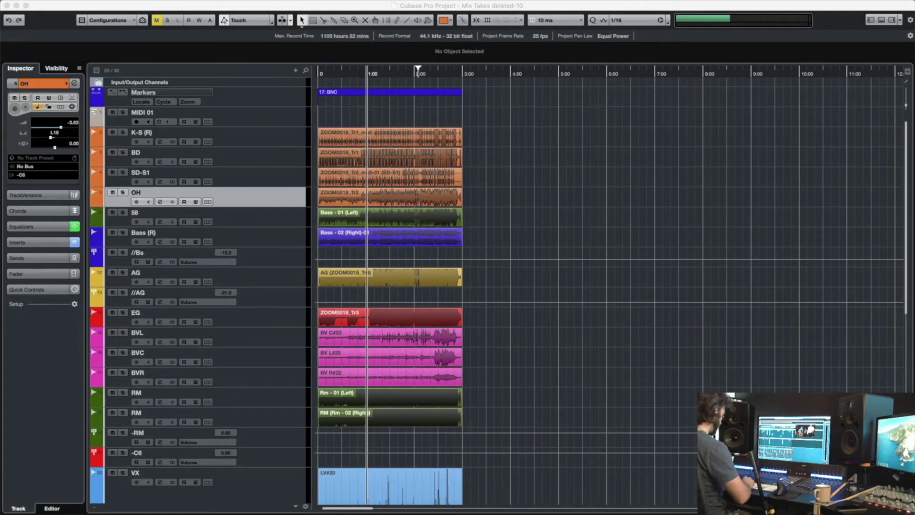
{"action": "key", "text": "Return"}
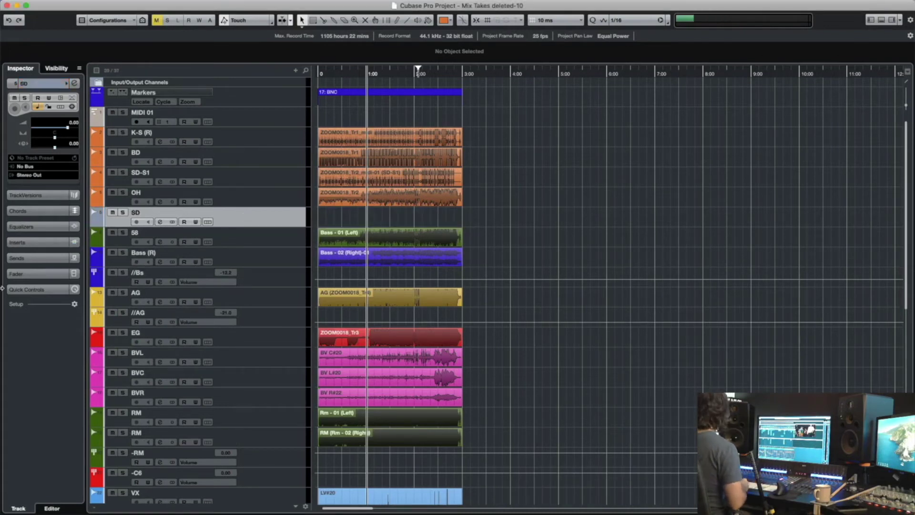
- Move the OH audio event onto the SD track and copy OH's insert effects to the SD channel
{"action": "left_click", "coordinate": [426, 198]}
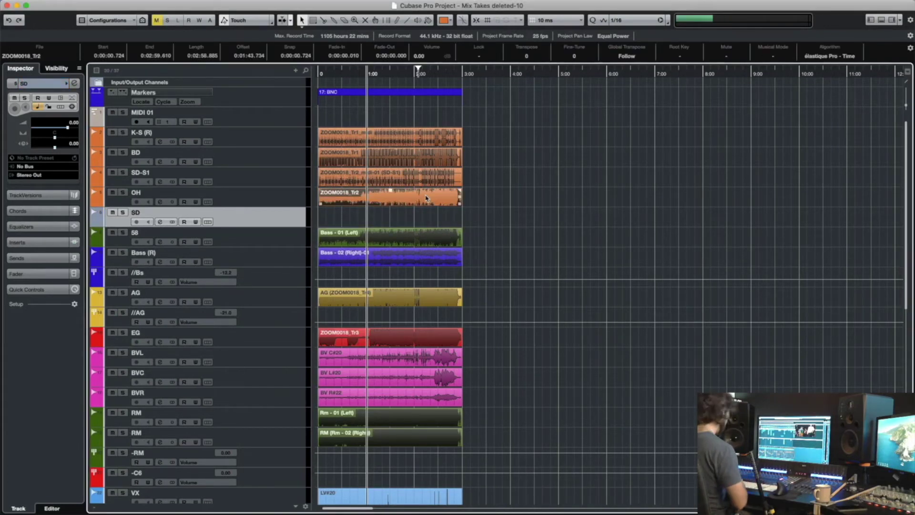
{"action": "left_click_drag", "start_coordinate": [425, 197], "coordinate": [426, 215]}
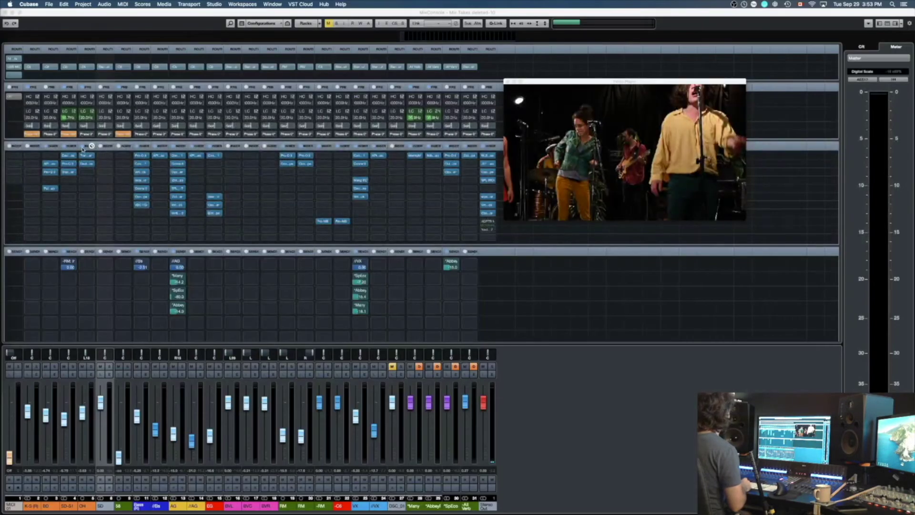
{"action": "left_click_drag", "start_coordinate": [82, 149], "coordinate": [102, 149]}
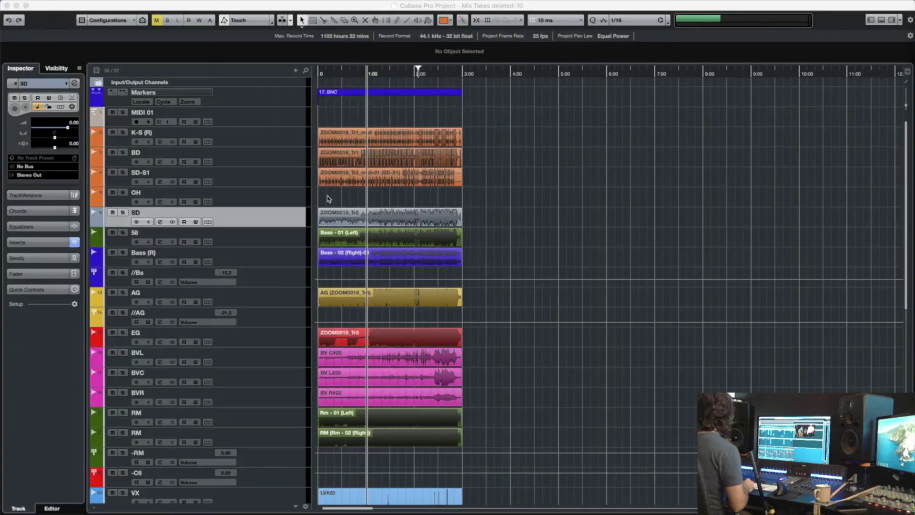
- Remove the emptied OH track from the project
{"action": "left_click", "coordinate": [257, 192]}
{"action": "right_click", "coordinate": [256, 192]}
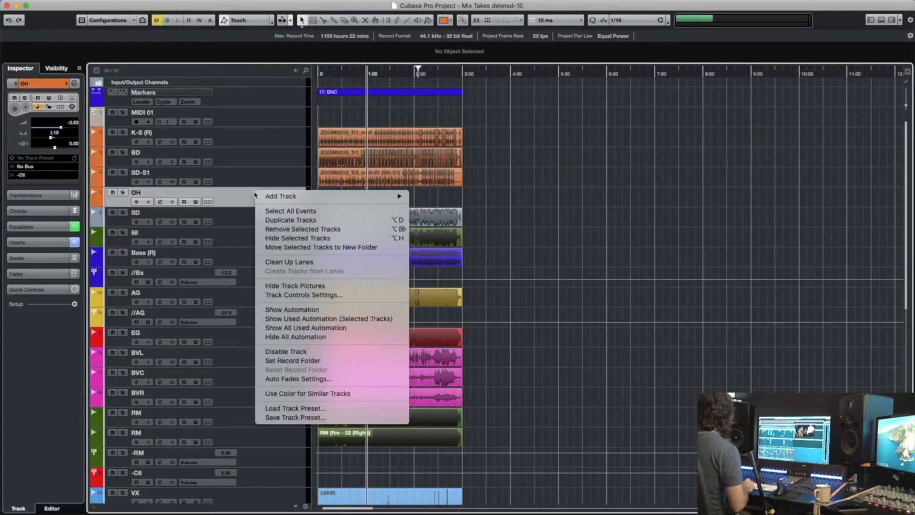
{"action": "left_click", "coordinate": [285, 230]}
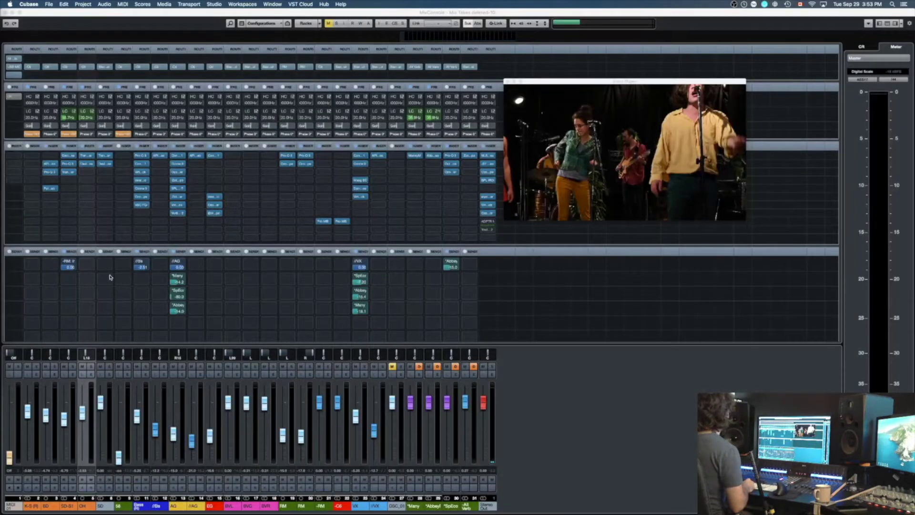
{"action": "mouse_move", "coordinate": [68, 261]}
{"action": "left_mouse_down"}
{"action": "mouse_move", "coordinate": [89, 258]}
{"action": "mouse_move", "coordinate": [74, 260]}
{"action": "left_mouse_up"}
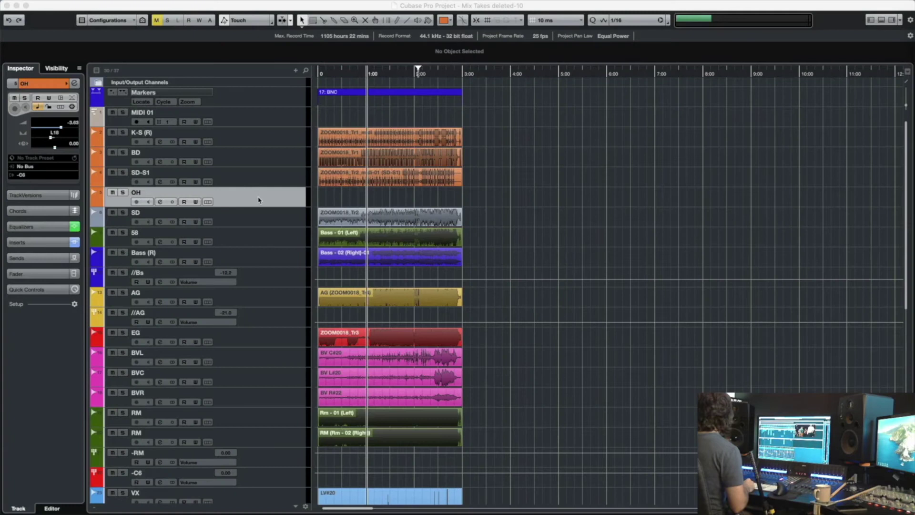
{"action": "right_click", "coordinate": [258, 199]}
{"action": "left_click", "coordinate": [295, 233]}
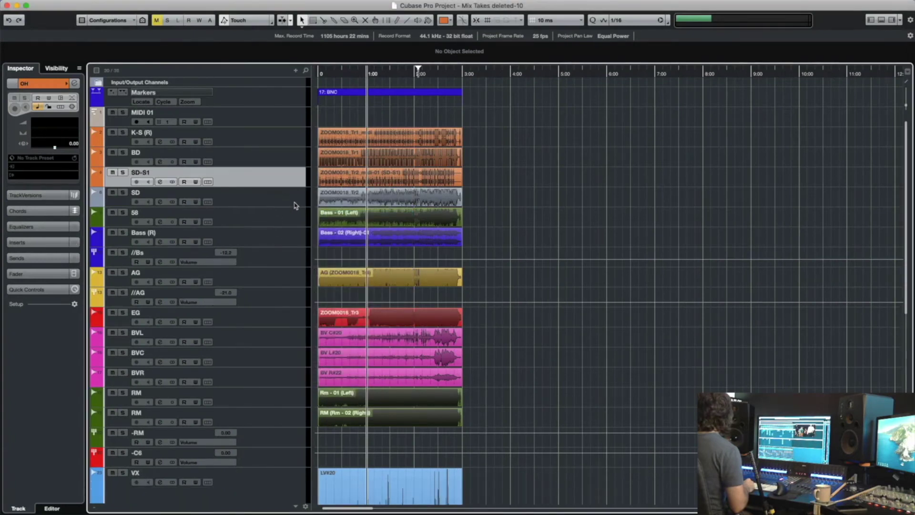
- Colour the SD track orange with Color 2 and audition its channel in solo in the mixer
{"action": "left_click", "coordinate": [450, 20]}
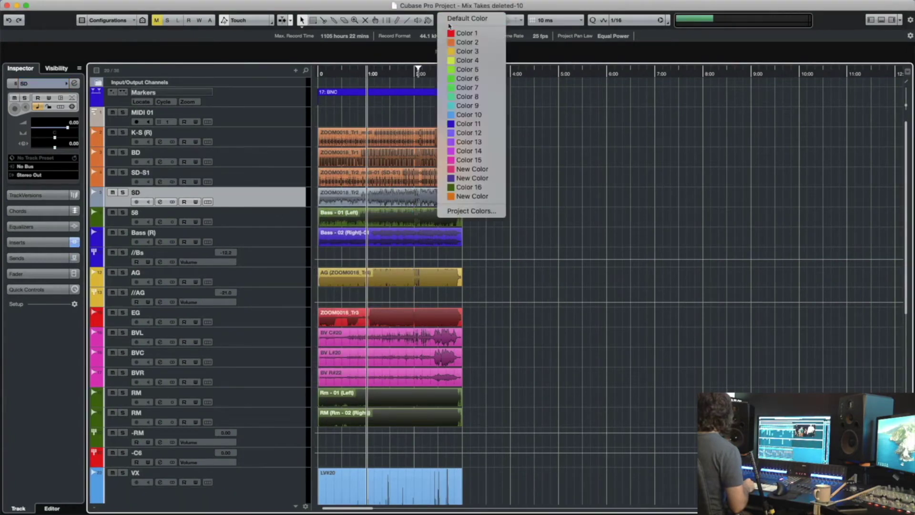
{"action": "left_click", "coordinate": [470, 45]}
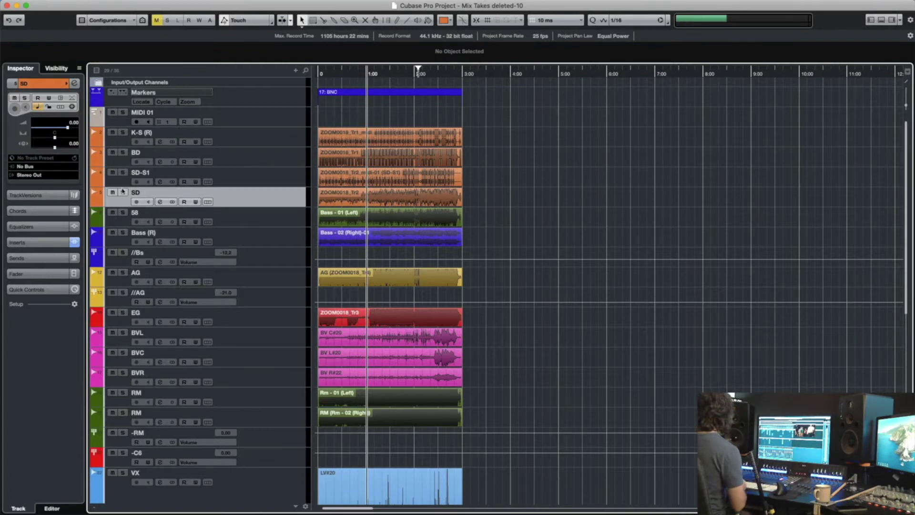
{"action": "key", "text": "F3"}
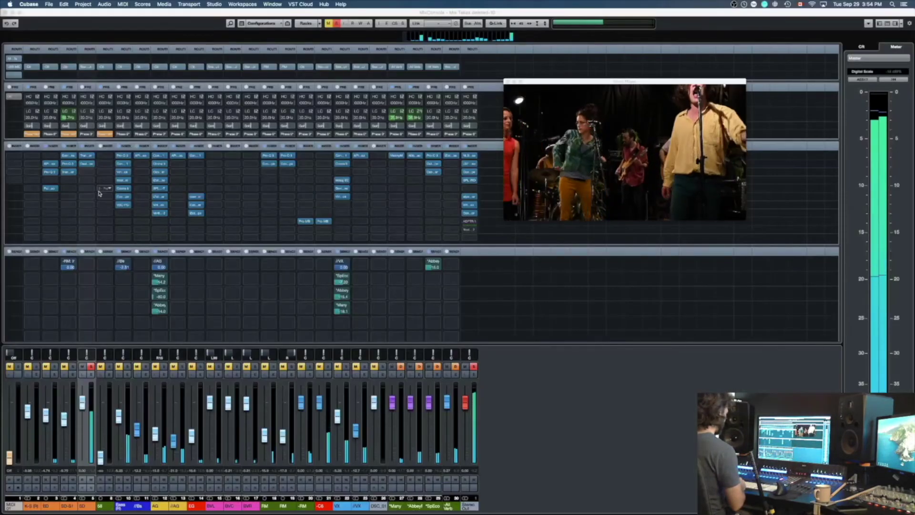
{"action": "key", "text": "s"}
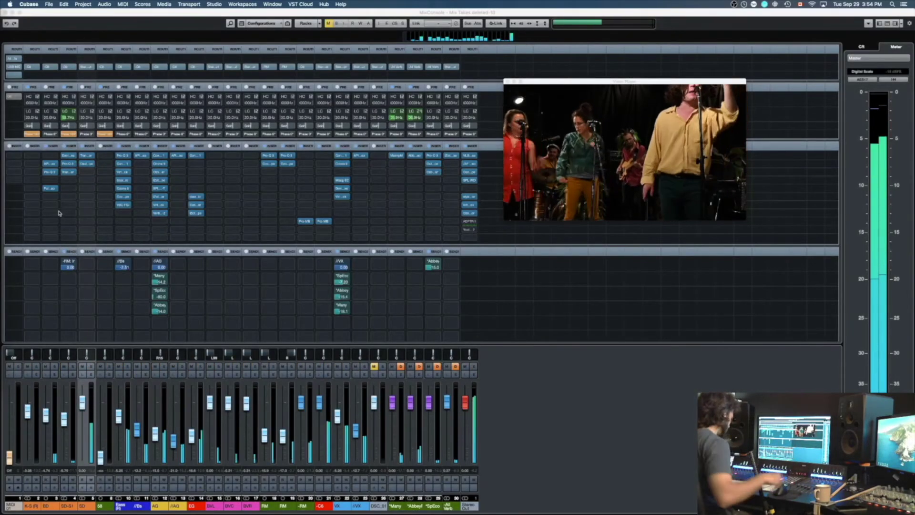
- Search for "imager" and load the Ozone Imager into insert slot 4 of the SD channel
{"action": "left_click", "coordinate": [89, 187]}
{"action": "type", "text": "imager"}
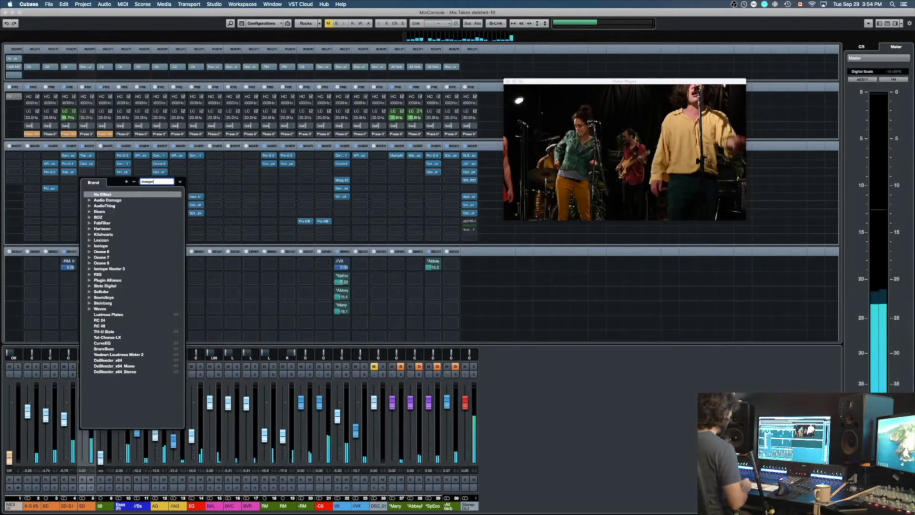
{"action": "left_click", "coordinate": [126, 223]}
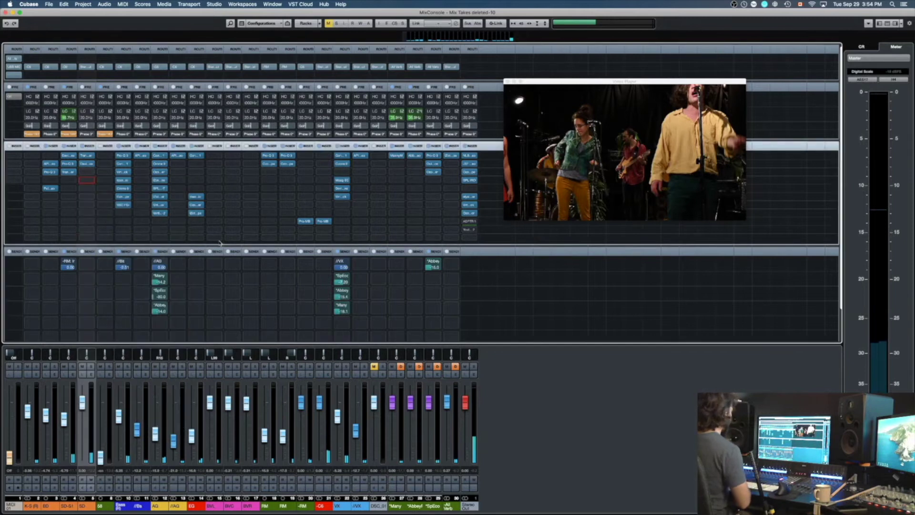
- Set the Imager's Band 1 width to 34.2, enable Stereoize at 7.3 ms, and solo the SD channel
{"action": "left_click_drag", "start_coordinate": [163, 189], "coordinate": [162, 185]}
{"action": "left_click", "coordinate": [164, 235]}
{"action": "left_click_drag", "start_coordinate": [187, 227], "coordinate": [195, 226]}
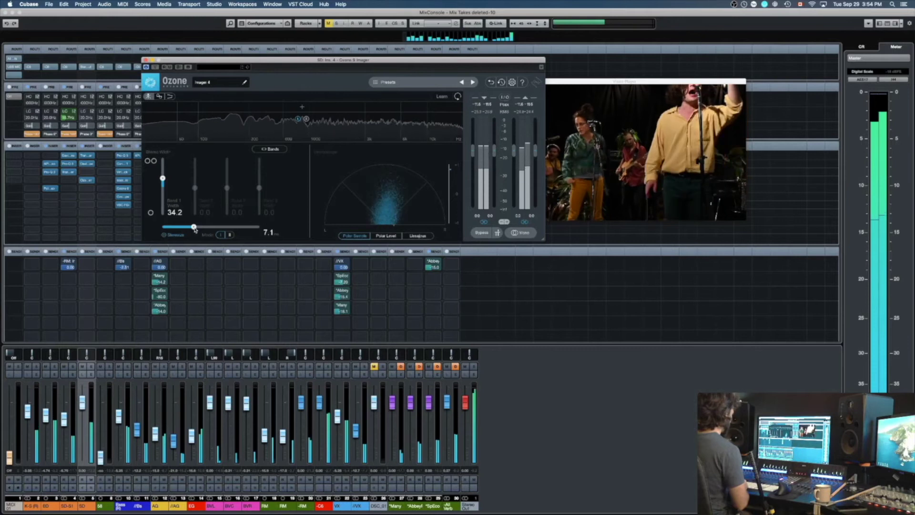
{"action": "left_click", "coordinate": [90, 366]}
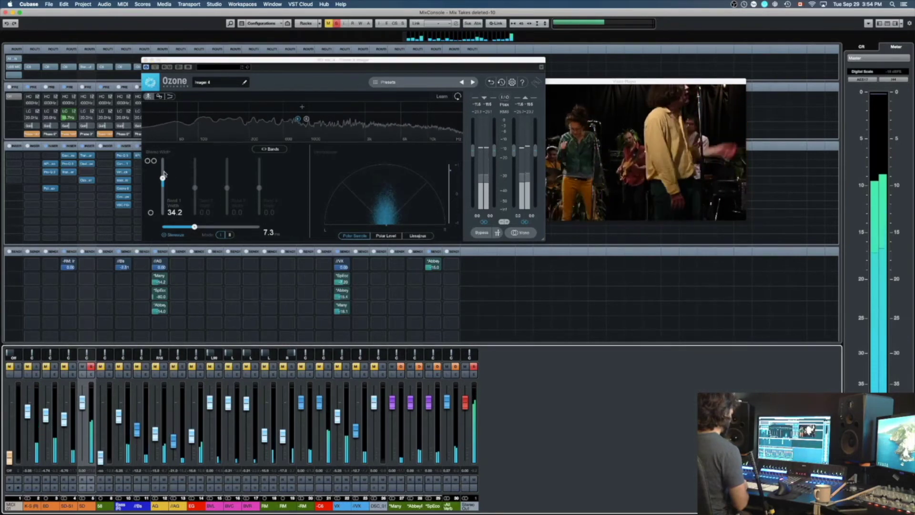
- Set the Imager's Band 1 width to 13.9 and Stereoize to 19.3 ms, unsolo the SD channel and close the plug-in
{"action": "left_click_drag", "start_coordinate": [162, 177], "coordinate": [162, 159]}
{"action": "left_click_drag", "start_coordinate": [194, 225], "coordinate": [255, 227]}
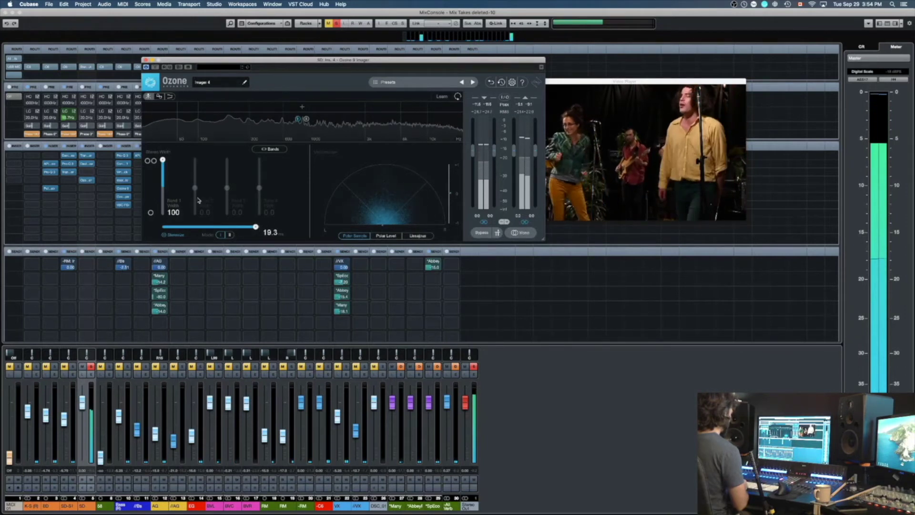
{"action": "left_click_drag", "start_coordinate": [162, 159], "coordinate": [163, 183]}
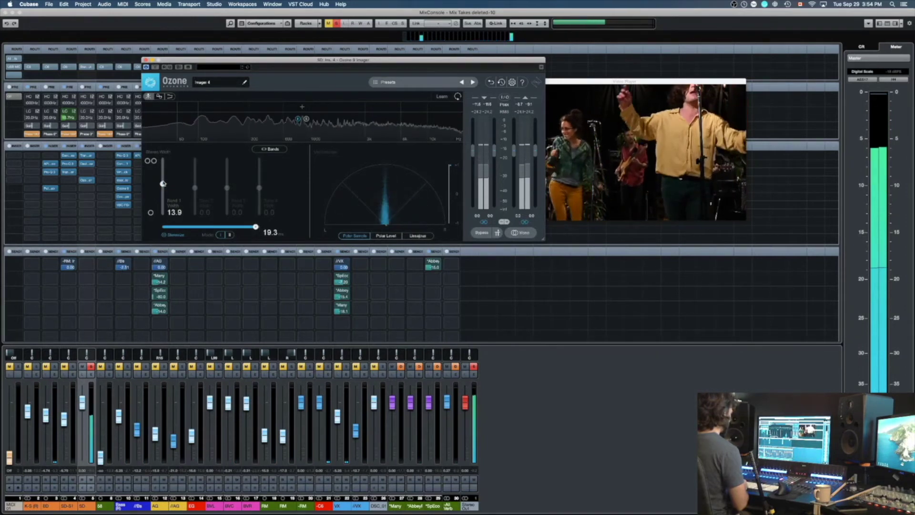
{"action": "left_click", "coordinate": [90, 368]}
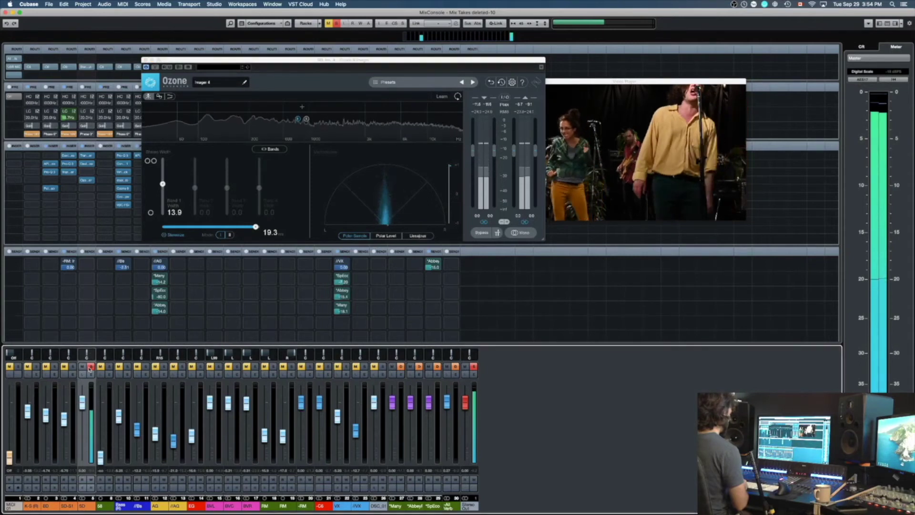
{"action": "left_click", "coordinate": [90, 366]}
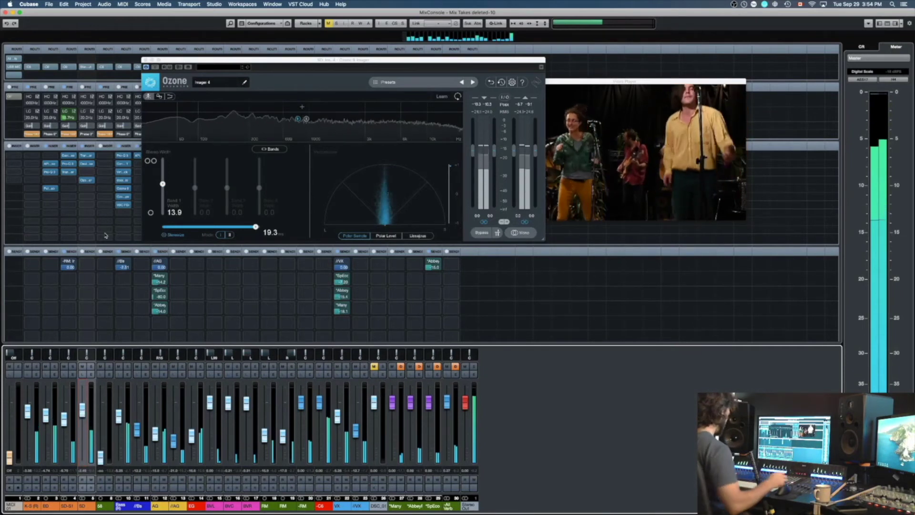
{"action": "key", "text": "super+w"}
{"action": "left_click", "coordinate": [83, 181]}
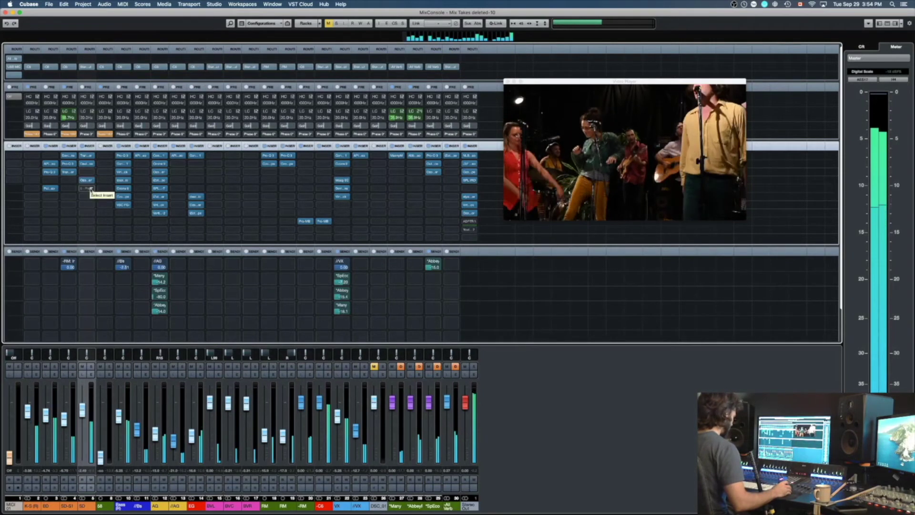
- Add a stereo group channel named -Kick, routed to Stereo Out, for the selected K-S (R) and BD channels
{"action": "right_click", "coordinate": [51, 403]}
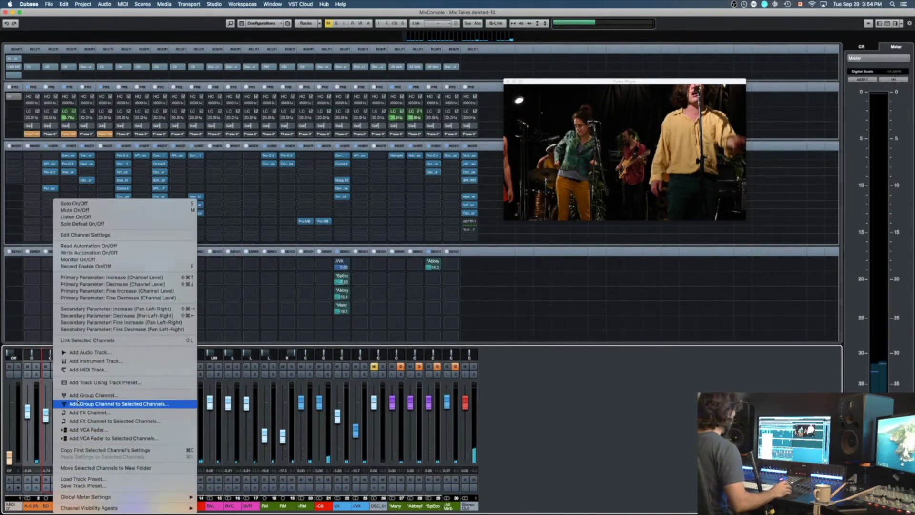
{"action": "left_click", "coordinate": [88, 404]}
{"action": "type", "text": "-Kick"}
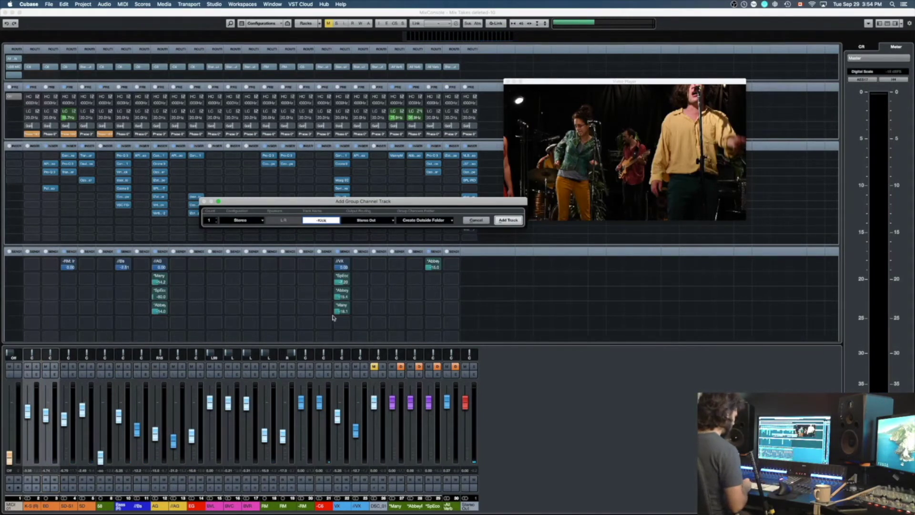
{"action": "left_click", "coordinate": [518, 221]}
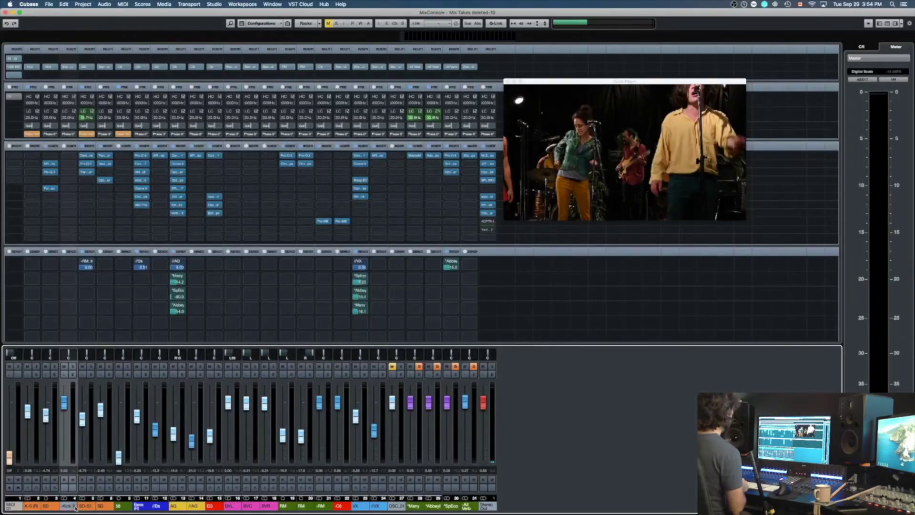
- Colour the -Kick group orange to match the drums, restart playback and solo the group in the mixer
{"action": "left_click", "coordinate": [75, 508]}
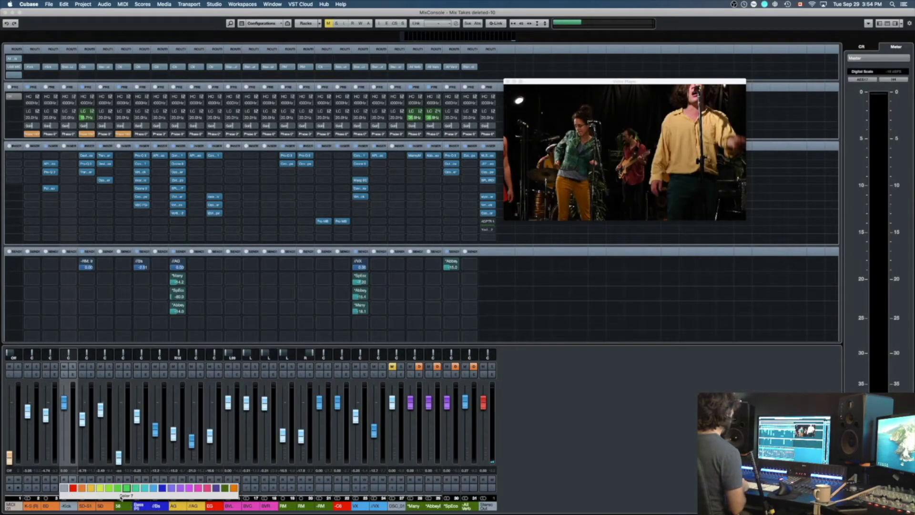
{"action": "left_click", "coordinate": [574, 444]}
{"action": "key", "text": "F3"}
{"action": "key", "text": "space"}
{"action": "key", "text": "F3"}
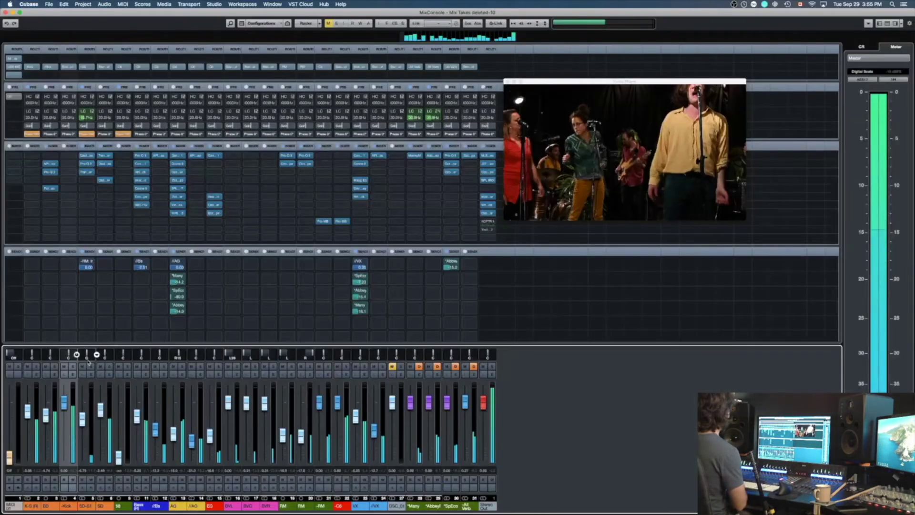
{"action": "left_click", "coordinate": [73, 366]}
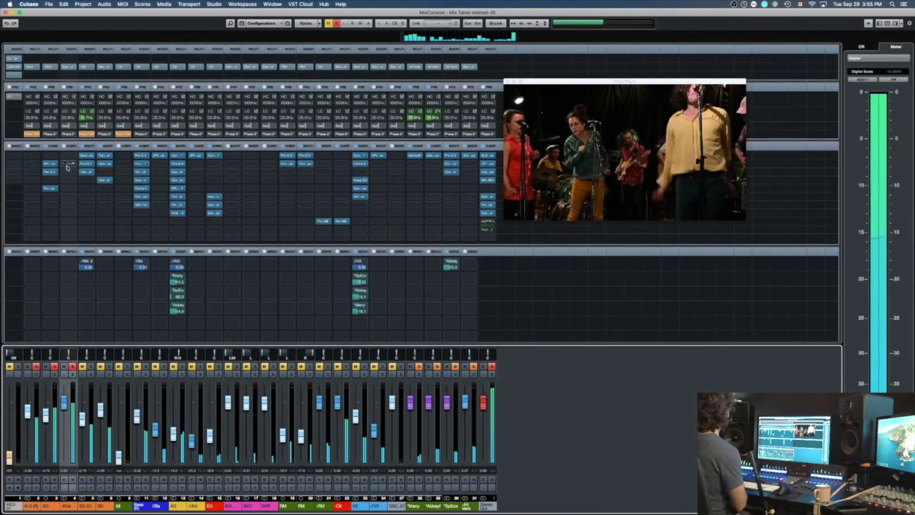
- Search for "pui" and load the PuigTec EQP1A Stereo into -Kick's insert slot 3, unsolo the group and close the plug-in
{"action": "left_click", "coordinate": [67, 167]}
{"action": "type", "text": "pu"}
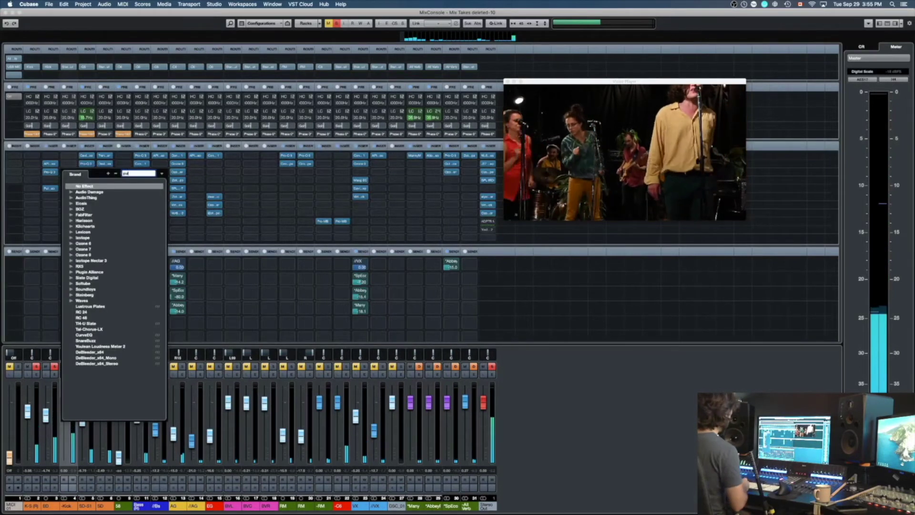
{"action": "type", "text": "i"}
{"action": "left_click", "coordinate": [121, 208]}
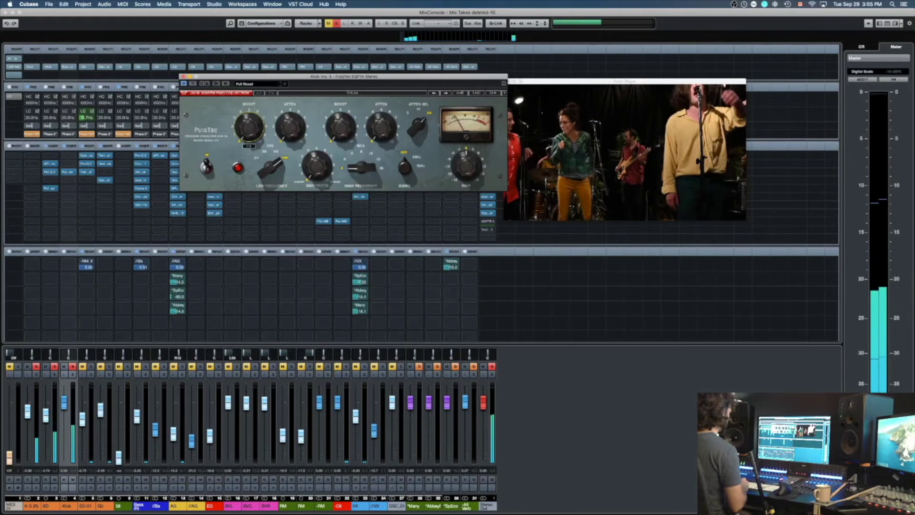
{"action": "key", "text": "s"}
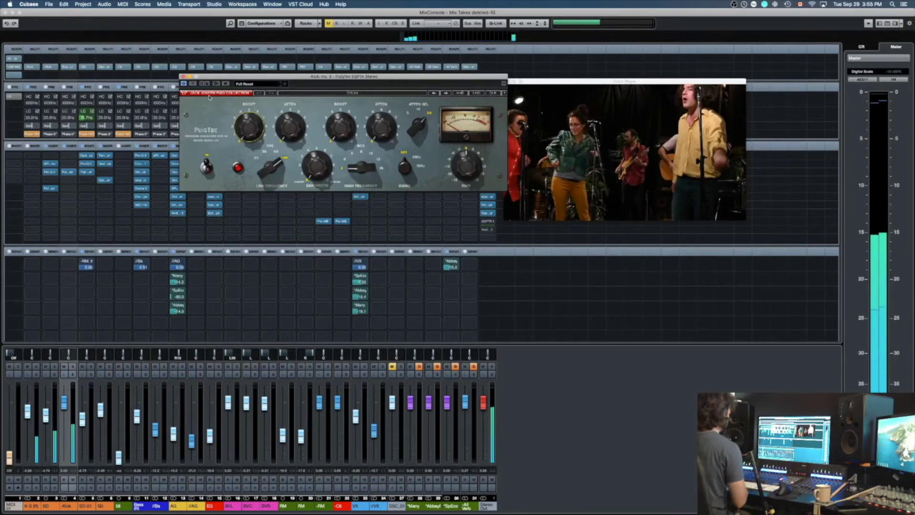
{"action": "left_click", "coordinate": [184, 78]}
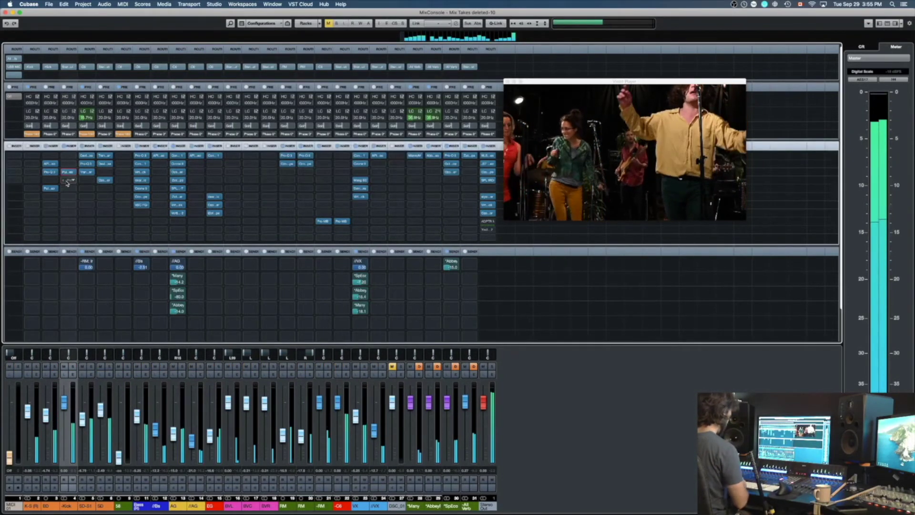
{"action": "left_click", "coordinate": [68, 189]}
{"action": "type", "text": "dyn"}
{"action": "left_click", "coordinate": [42, 228]}
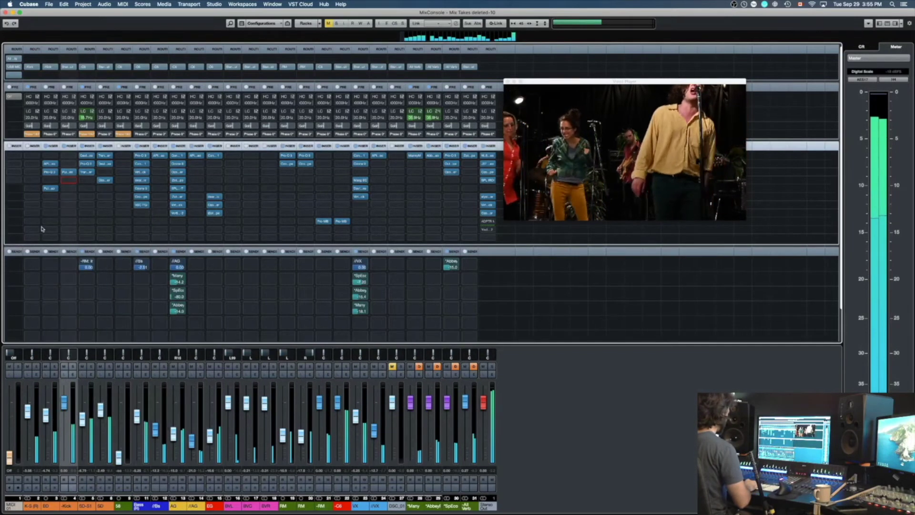
- Search for "vert" and load the Vertigo VSC-2 compressor into insert slot 4 of the -Kick group, closing its window
{"action": "left_click", "coordinate": [68, 182]}
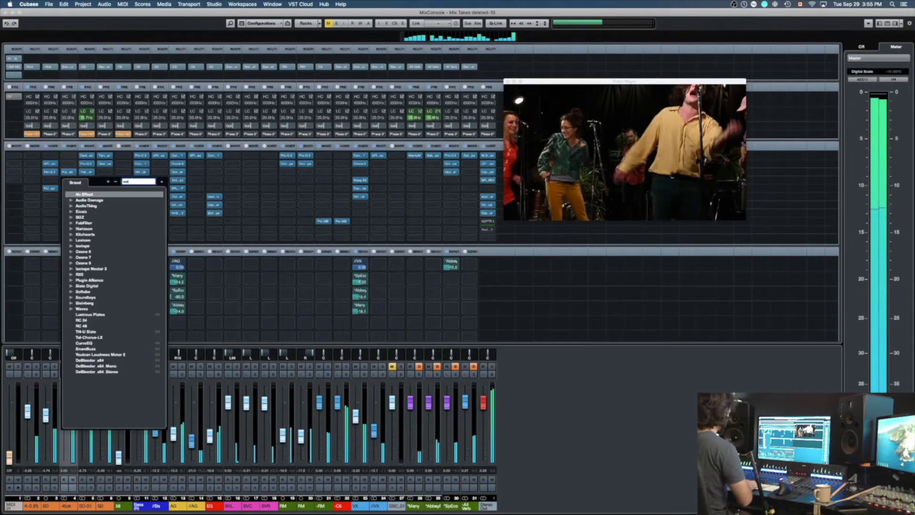
{"action": "type", "text": "ver"}
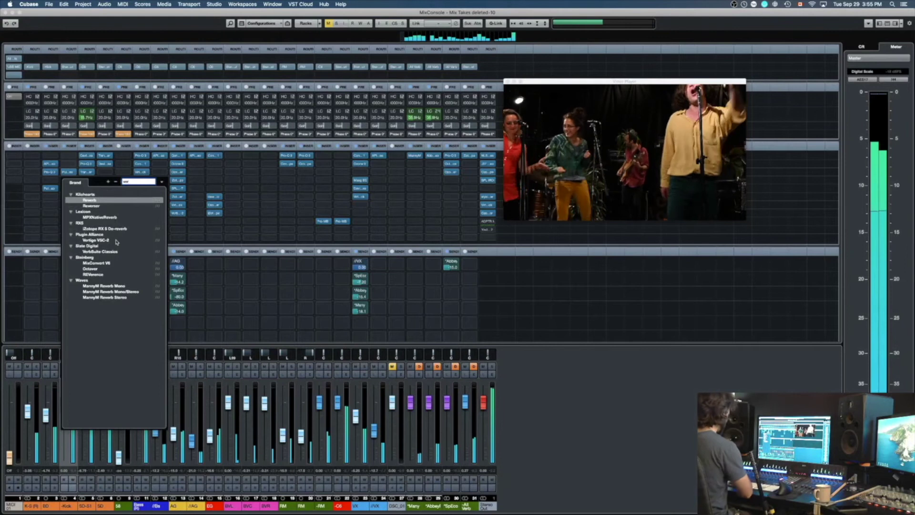
{"action": "type", "text": "t"}
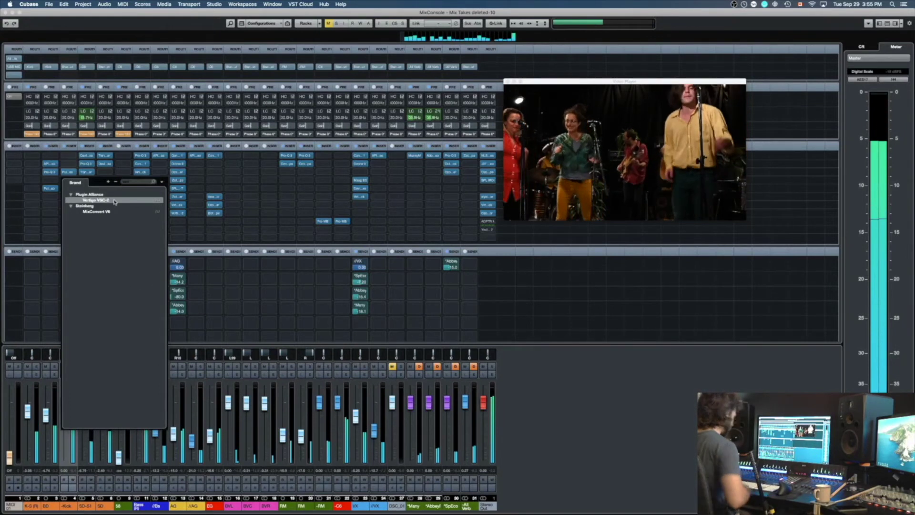
{"action": "left_click", "coordinate": [114, 202]}
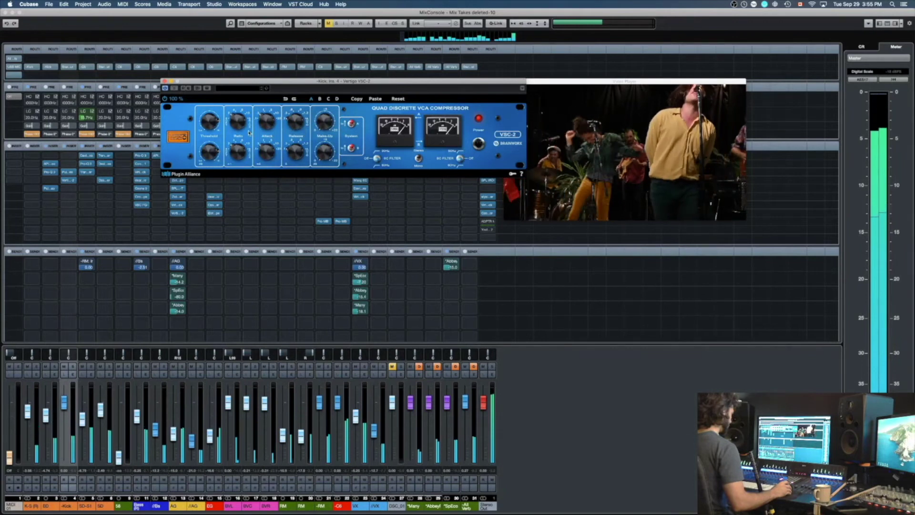
{"action": "key", "text": "super+w"}
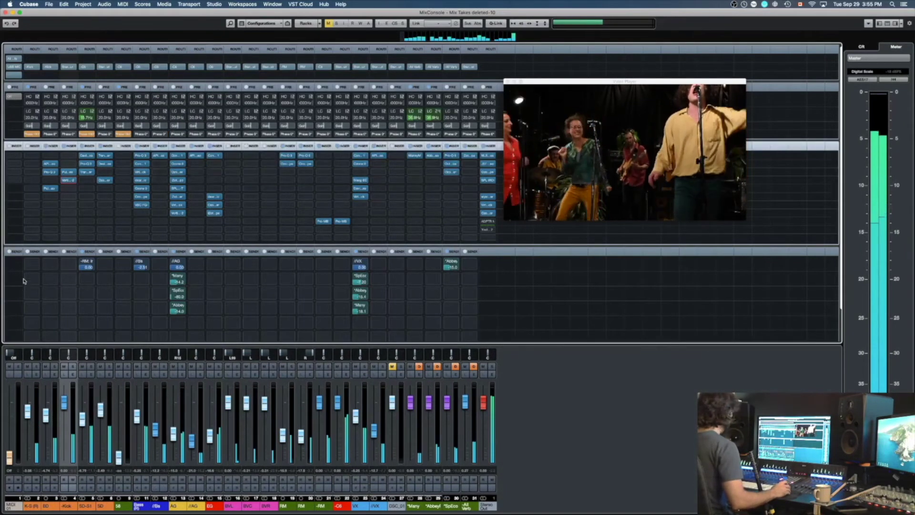
- Select the BD channel and check the Pro-MB band settings on the -RM group
{"action": "key", "text": "Left"}
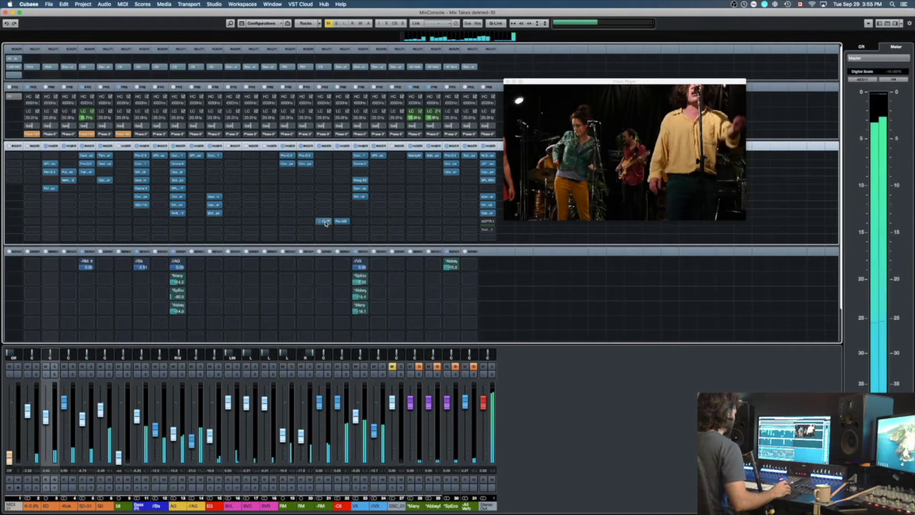
{"action": "left_click", "coordinate": [324, 222]}
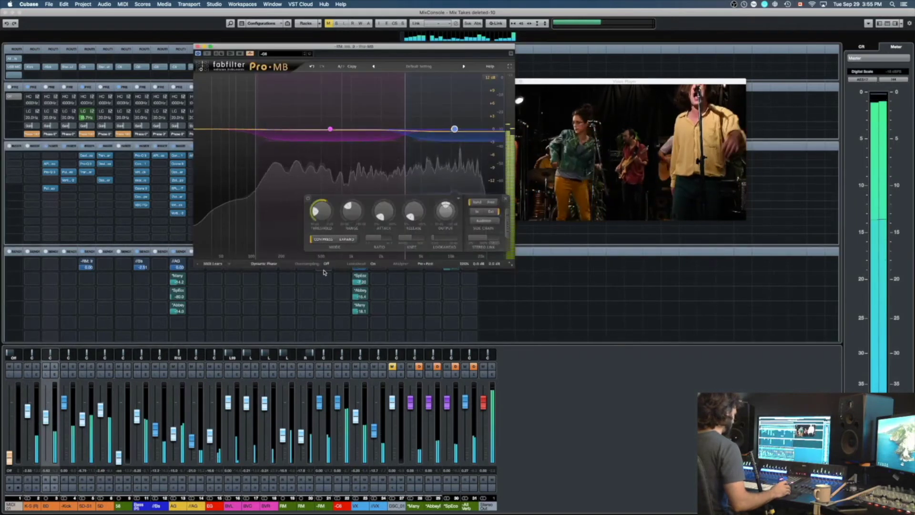
{"action": "key", "text": "super+w"}
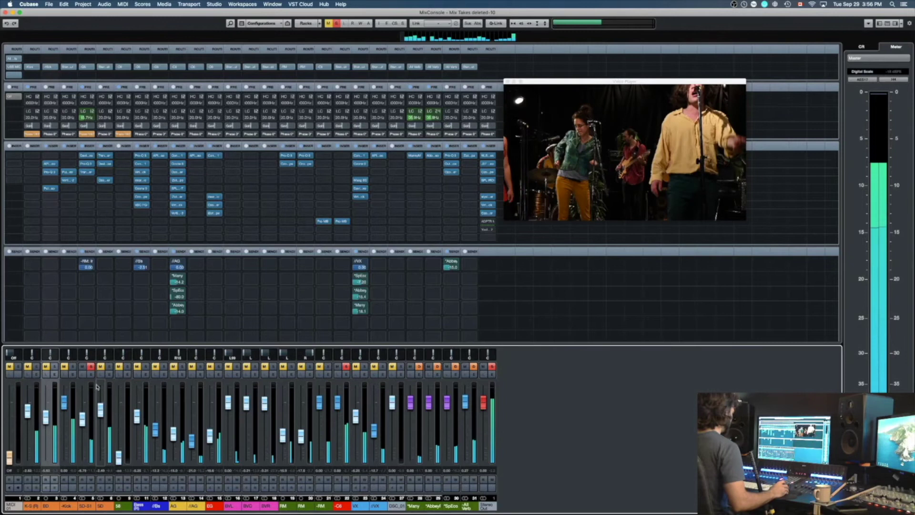
- Solo the SD-S1 channel, open its channel settings and load the iZotope Ozone 7 Dynamic EQ into insert slot 4
{"action": "left_click", "coordinate": [91, 366]}
{"action": "left_click", "coordinate": [91, 374]}
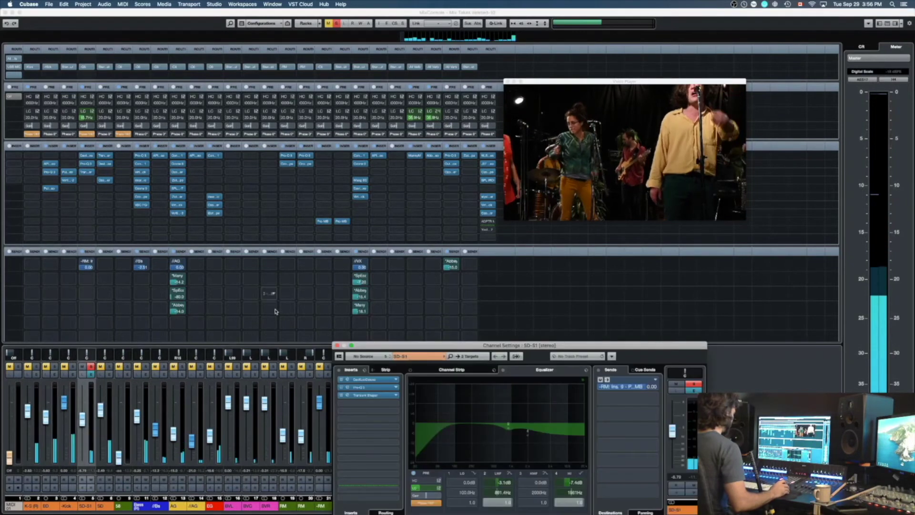
{"action": "left_click", "coordinate": [376, 403]}
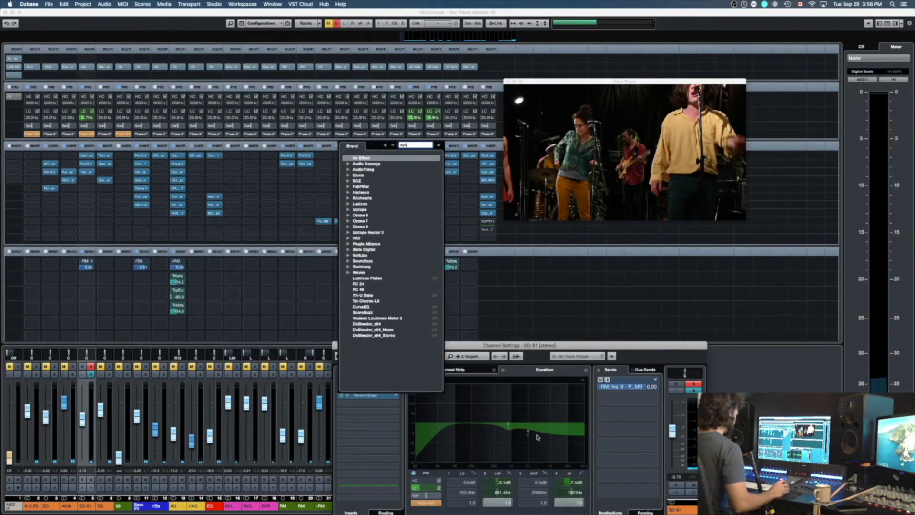
{"action": "left_click", "coordinate": [407, 192]}
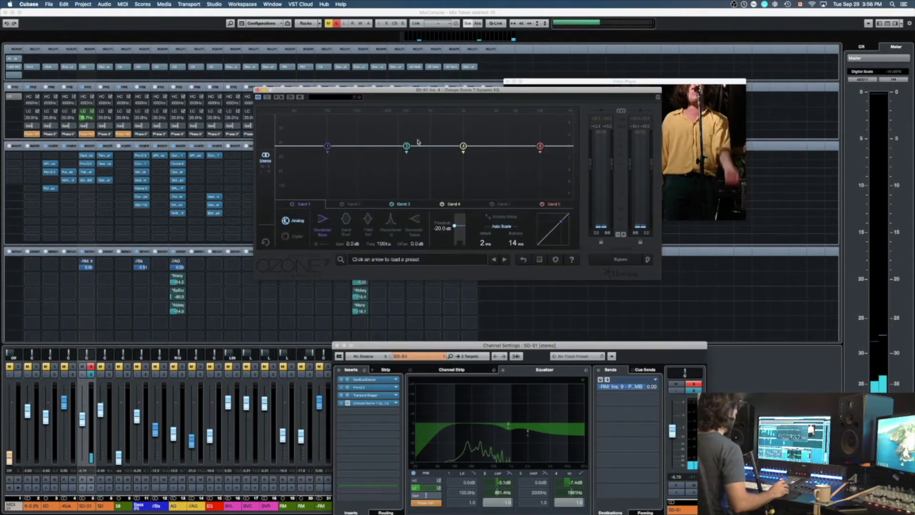
- Boost Dynamic EQ Band 3 by 3.4 dB at about 230 Hz with a -63.4 dB threshold, closing the plug-in and channel settings
{"action": "left_click_drag", "start_coordinate": [406, 146], "coordinate": [383, 127]}
{"action": "left_click_drag", "start_coordinate": [454, 231], "coordinate": [453, 246]}
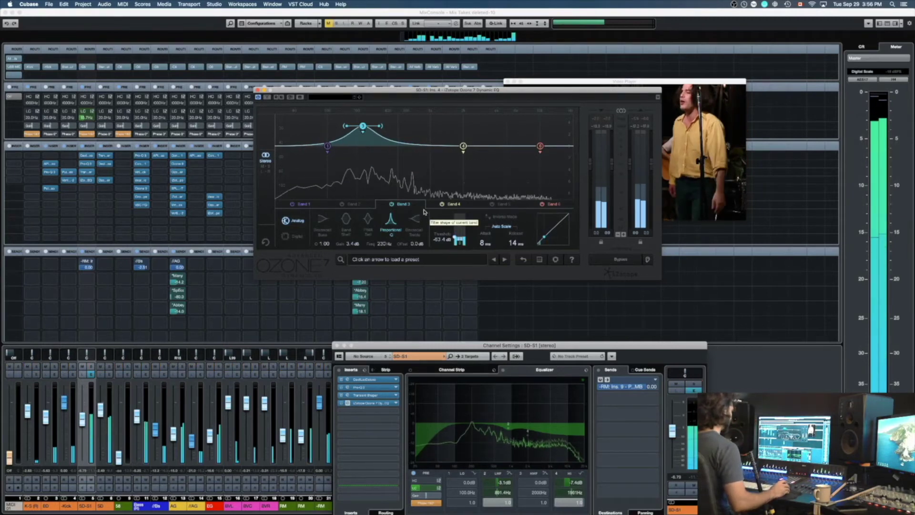
{"action": "key", "text": "super+w"}
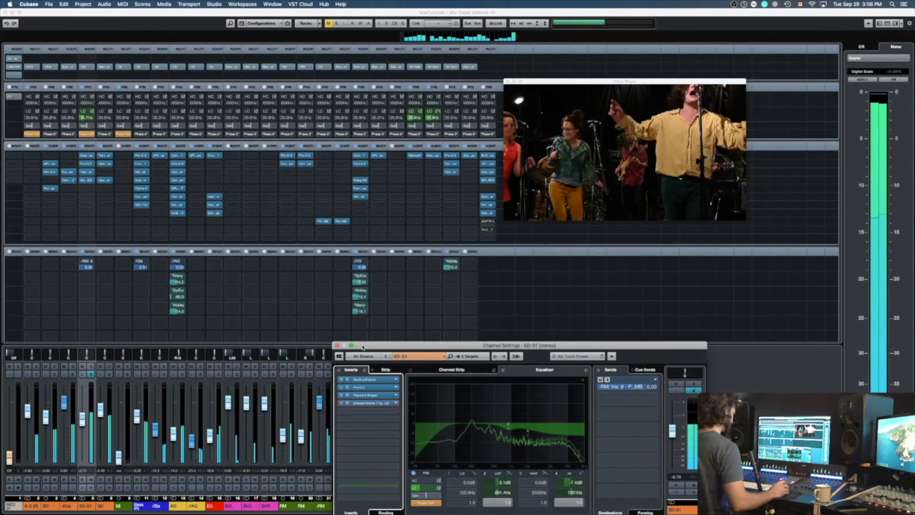
{"action": "left_click_drag", "start_coordinate": [359, 346], "coordinate": [356, 322]}
{"action": "left_click", "coordinate": [333, 321]}
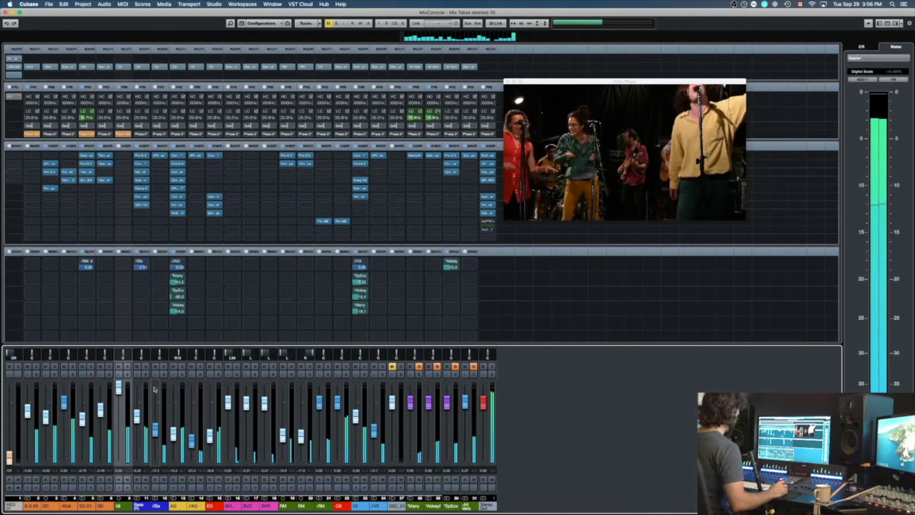
- Audition the 58 channel in and out of solo while panning it left and lowering its fader
{"action": "key", "text": "s"}
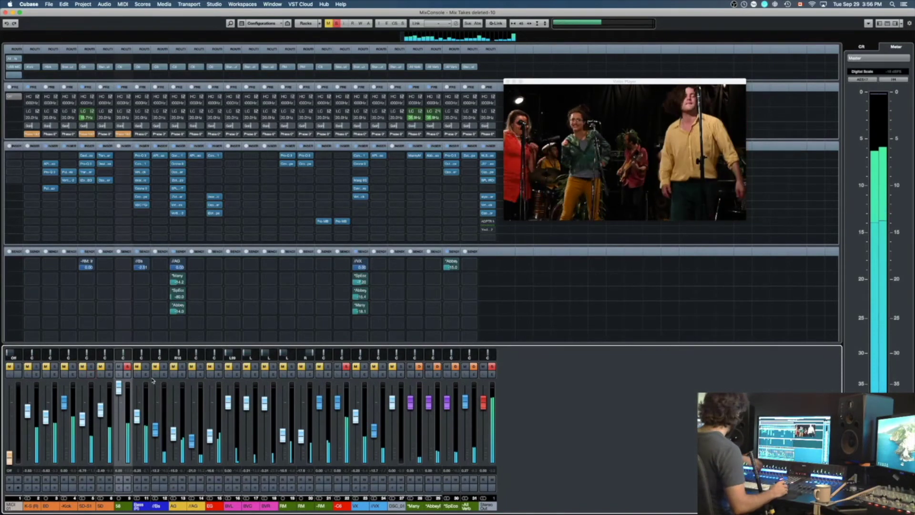
{"action": "key", "text": "s"}
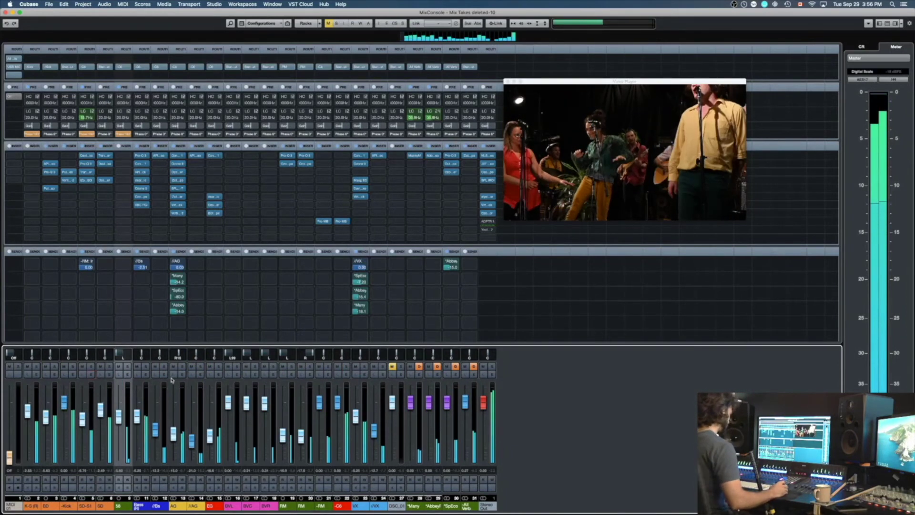
{"action": "left_click", "coordinate": [127, 366]}
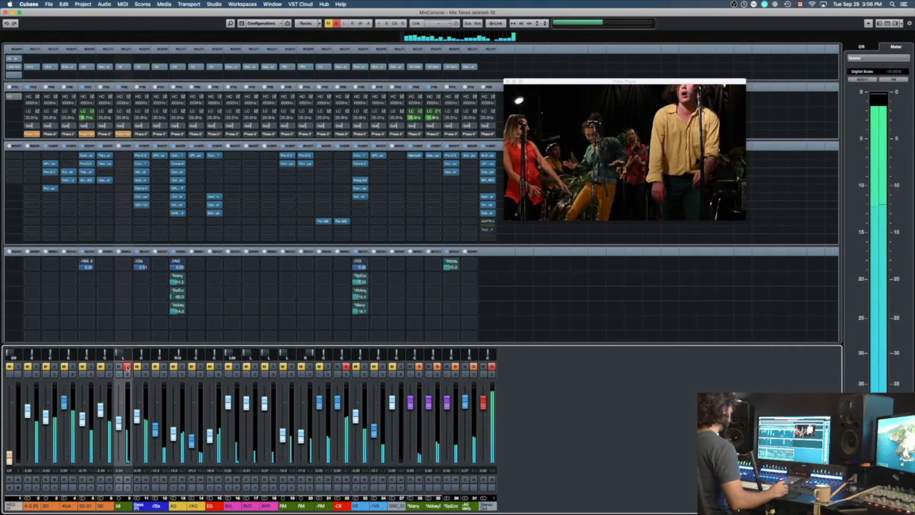
{"action": "left_click", "coordinate": [127, 366]}
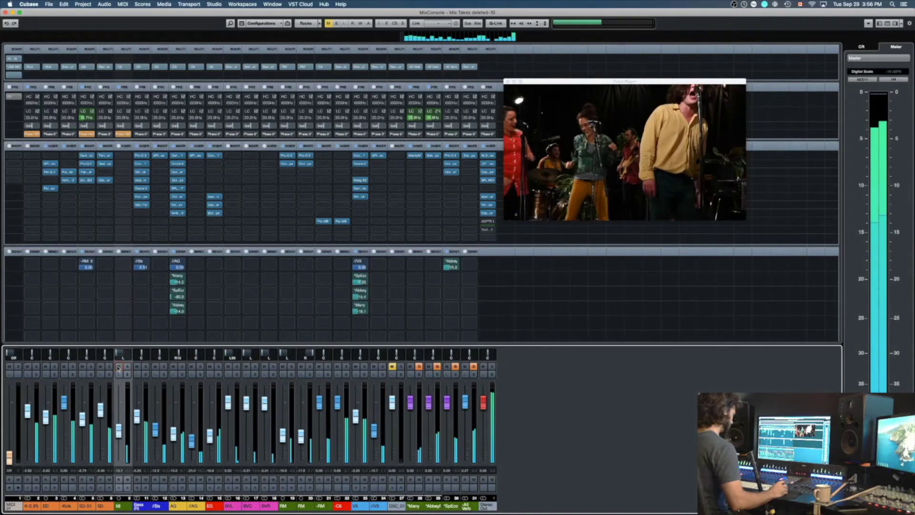
- Solo the BVL channel, then duplicate the BVL track in the project window
{"action": "left_click", "coordinate": [236, 367]}
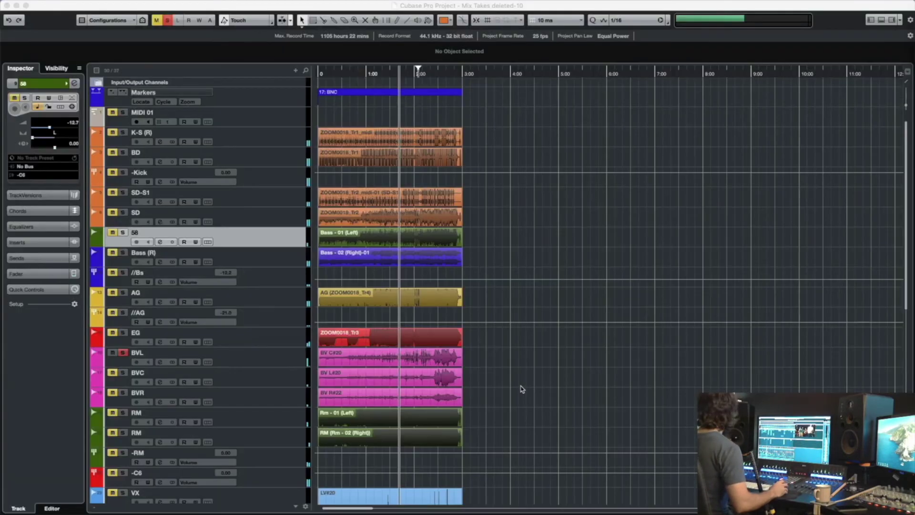
{"action": "scroll", "coordinate": [493, 404], "scroll_direction": "down", "scroll_amount": 2}
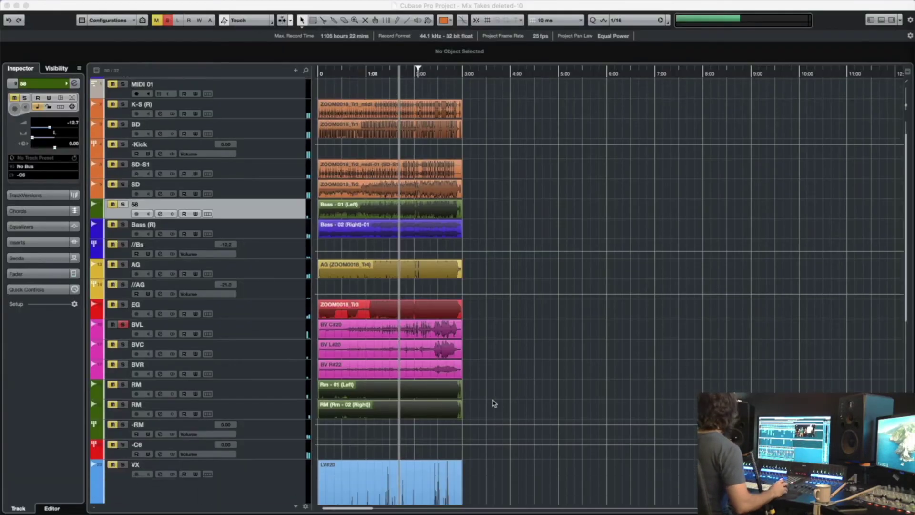
{"action": "scroll", "coordinate": [413, 360], "scroll_direction": "up", "scroll_amount": 2}
{"action": "key", "text": "space"}
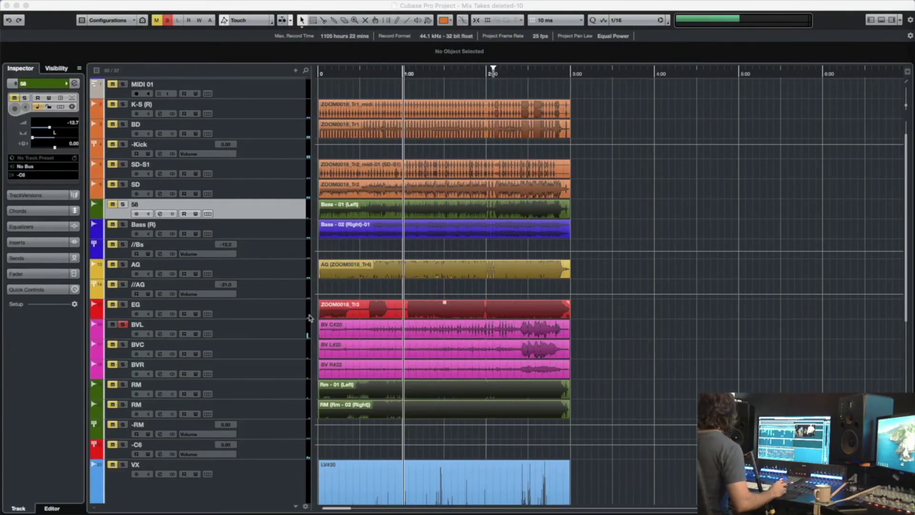
{"action": "right_click", "coordinate": [288, 319]}
{"action": "left_click", "coordinate": [253, 326]}
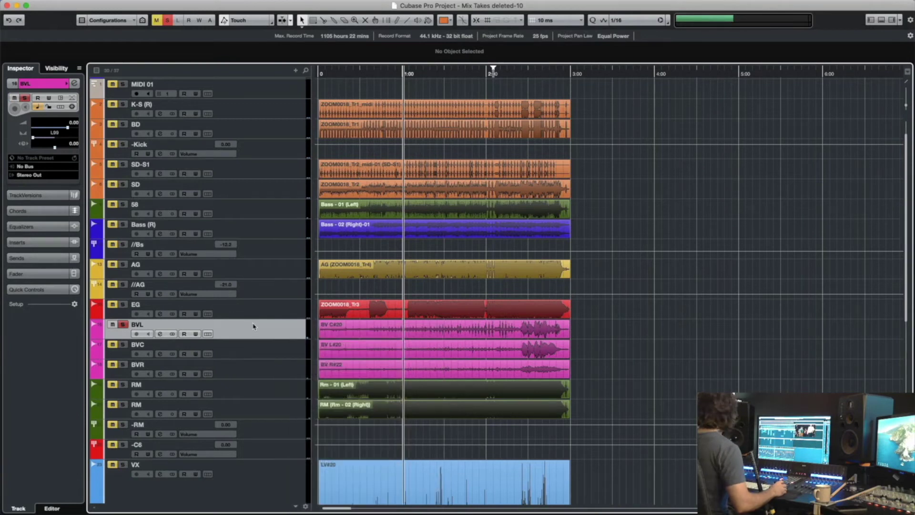
- Split both BVL clips just before 2:25, deleting the later part on BVL and the earlier part on BVL (D)
{"action": "scroll", "coordinate": [510, 315], "scroll_direction": "up", "scroll_amount": 10}
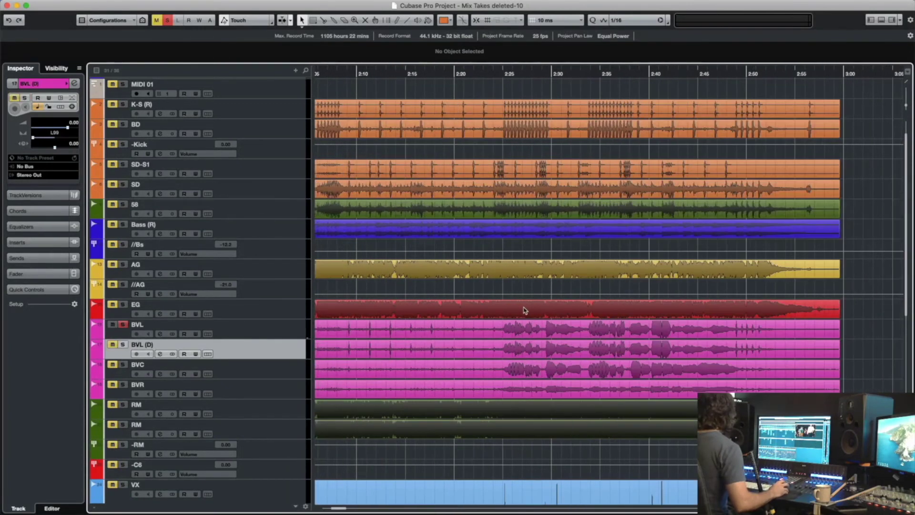
{"action": "left_click", "coordinate": [448, 354]}
{"action": "left_click", "coordinate": [449, 335], "text": "shift"}
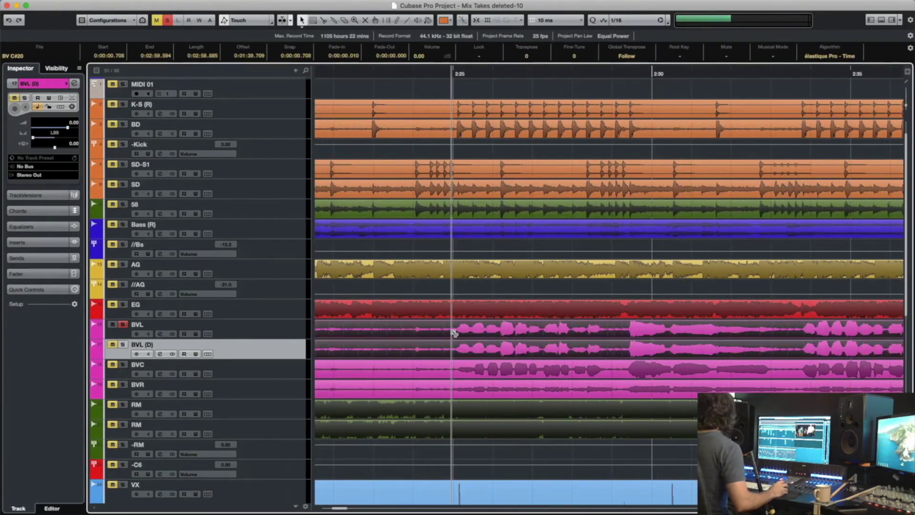
{"action": "left_click", "coordinate": [452, 331], "text": "alt"}
{"action": "left_click", "coordinate": [458, 328]}
{"action": "key", "text": "Delete"}
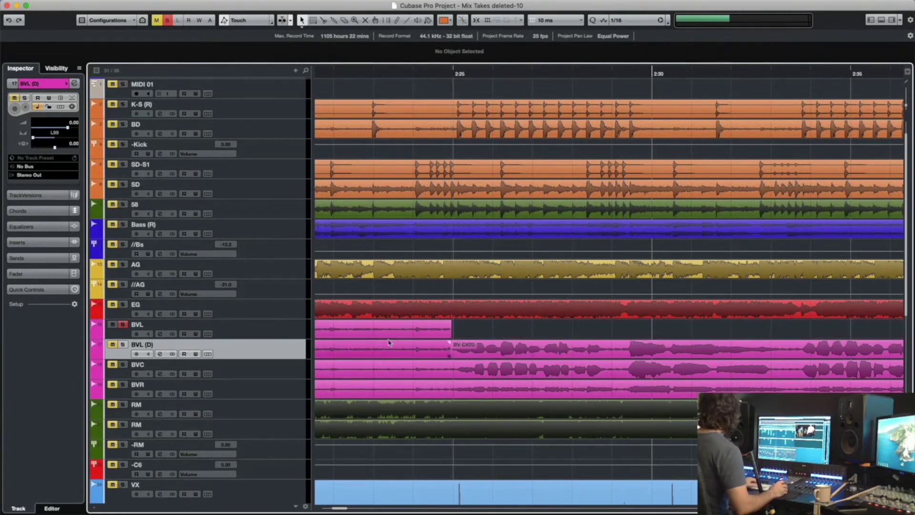
{"action": "left_click", "coordinate": [388, 346]}
{"action": "key", "text": "Delete"}
- Adjust the end of the remaining BVL clip to about 2:24.976, near the start of the BVL (D) clip
{"action": "scroll", "coordinate": [443, 341], "scroll_direction": "up", "scroll_amount": 5}
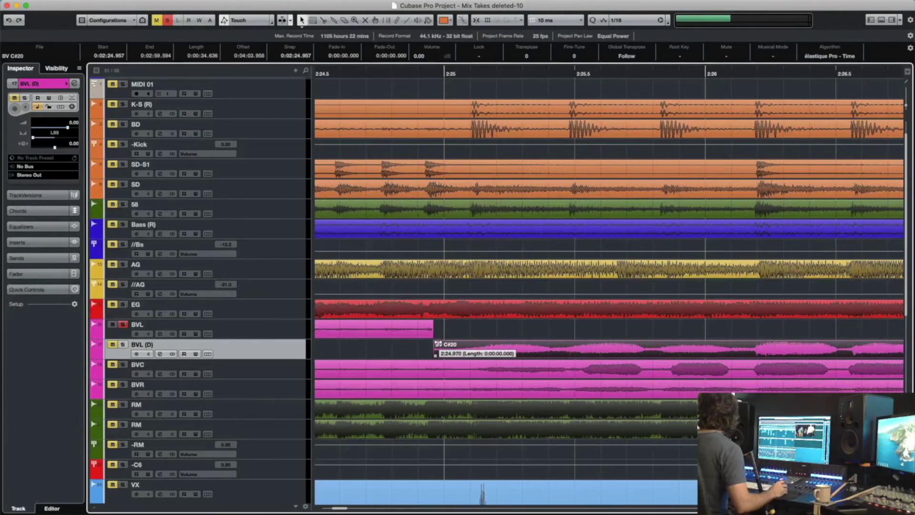
{"action": "left_click", "coordinate": [424, 328]}
{"action": "left_click_drag", "start_coordinate": [433, 336], "coordinate": [438, 336]}
{"action": "scroll", "coordinate": [448, 350], "scroll_direction": "down", "scroll_amount": 8}
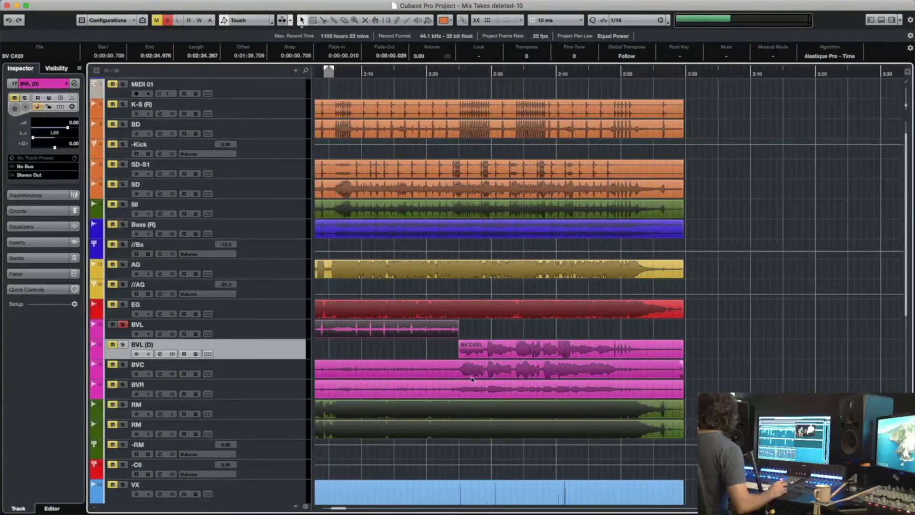
- Move the playback position back to near the start of the song
{"action": "scroll", "coordinate": [517, 356], "scroll_direction": "left", "scroll_amount": 10}
{"action": "scroll", "coordinate": [507, 358], "scroll_direction": "down", "scroll_amount": 6}
{"action": "scroll", "coordinate": [500, 305], "scroll_direction": "up", "scroll_amount": 6}
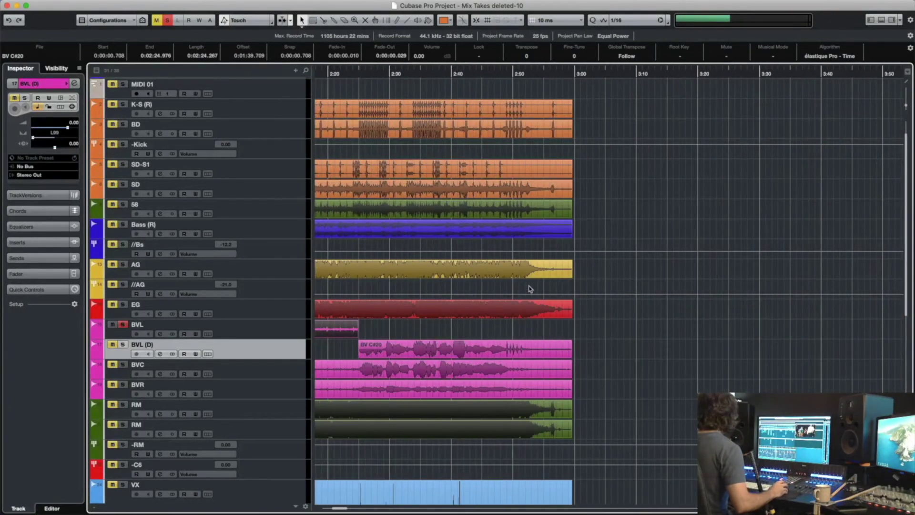
{"action": "left_click", "coordinate": [433, 72]}
{"action": "scroll", "coordinate": [458, 265], "scroll_direction": "down", "scroll_amount": 8}
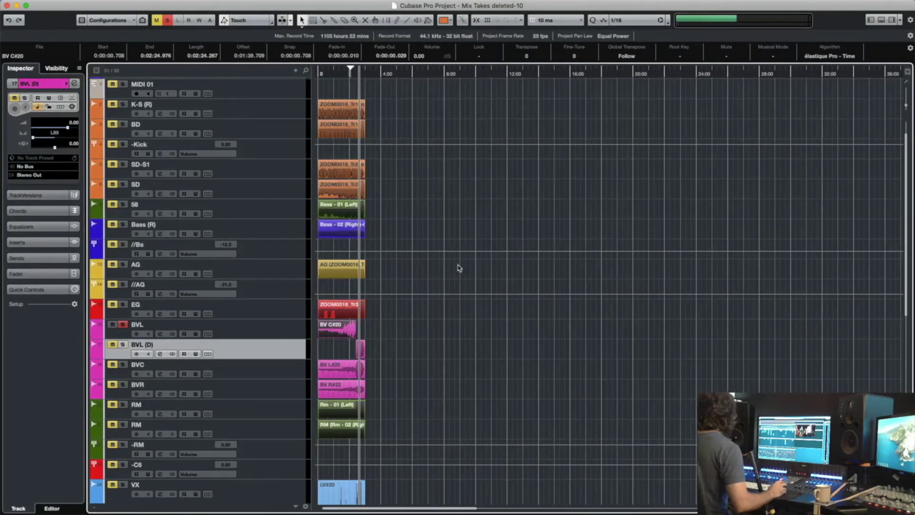
{"action": "left_click", "coordinate": [326, 73]}
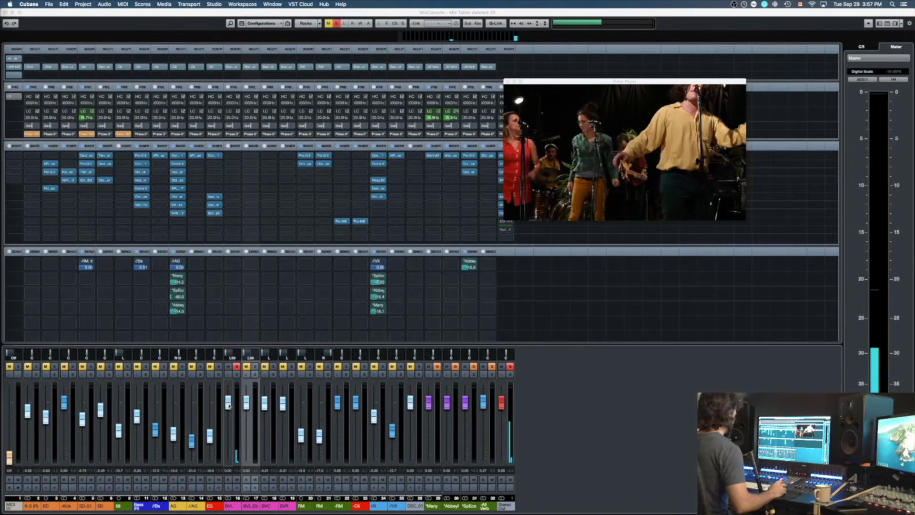
- Raise the BVL fader and pan it fully left, comparing the channel in and out of solo
{"action": "left_click_drag", "start_coordinate": [229, 406], "coordinate": [229, 400]}
{"action": "left_click", "coordinate": [236, 366]}
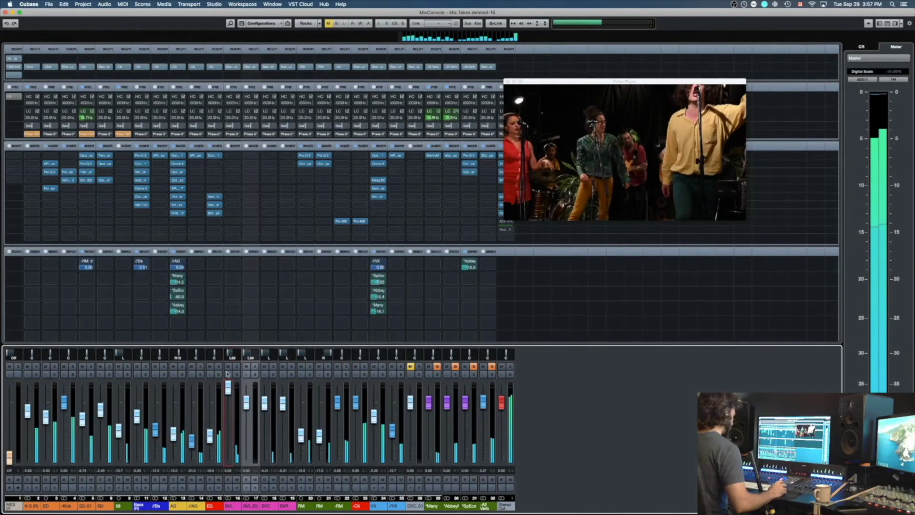
{"action": "left_click_drag", "start_coordinate": [231, 354], "coordinate": [228, 355]}
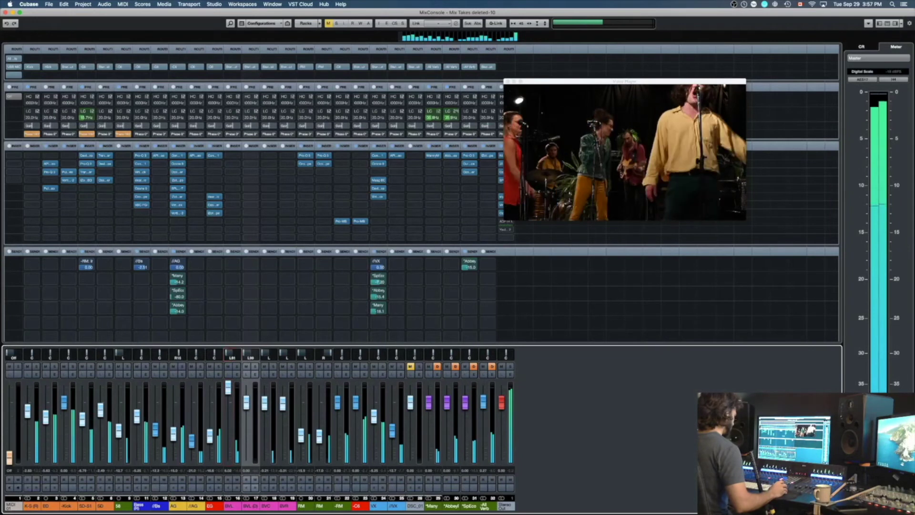
{"action": "left_click", "coordinate": [237, 366]}
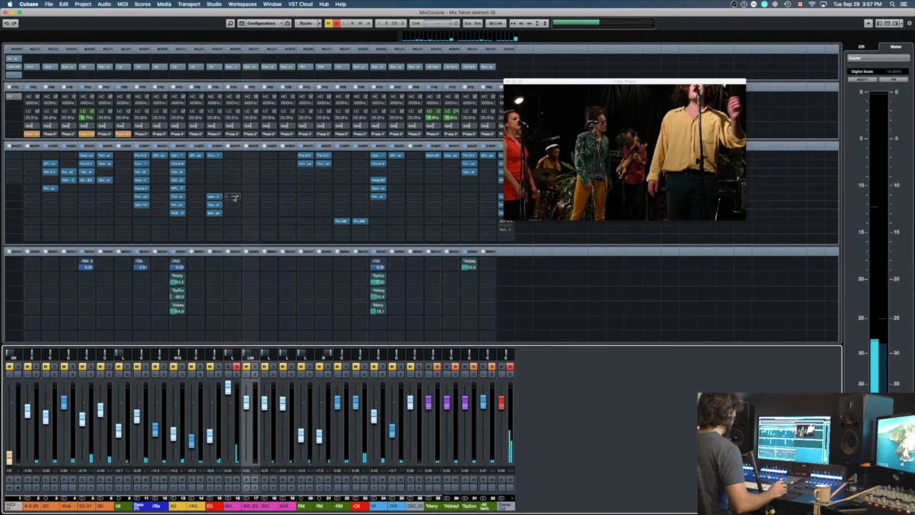
- Load the dearVR music plug-in into BVL insert slot 6 and reset the channel pan to center
{"action": "left_click", "coordinate": [234, 198]}
{"action": "type", "text": "gear"}
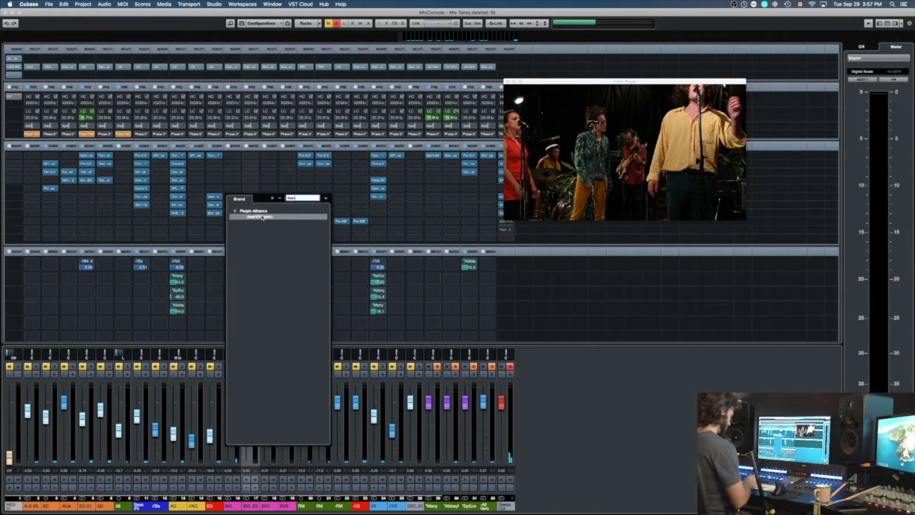
{"action": "left_click", "coordinate": [262, 217]}
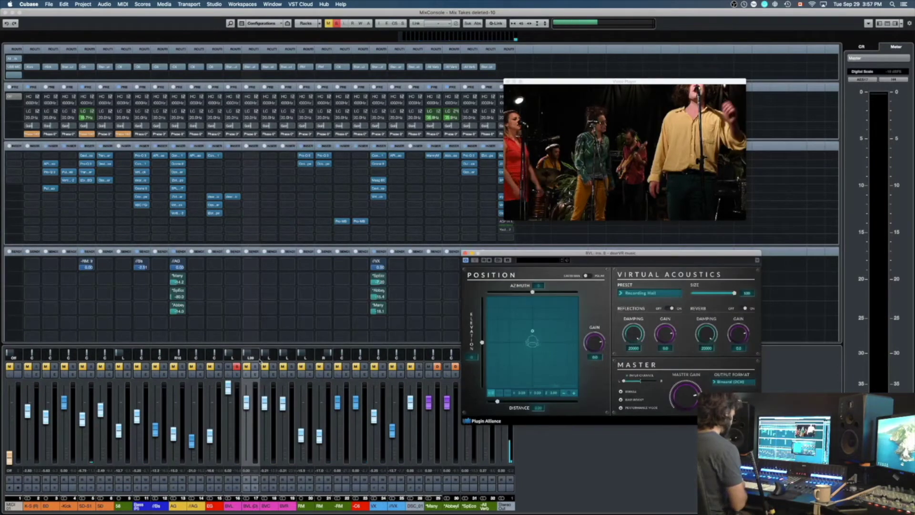
{"action": "left_click", "coordinate": [233, 355], "text": "super"}
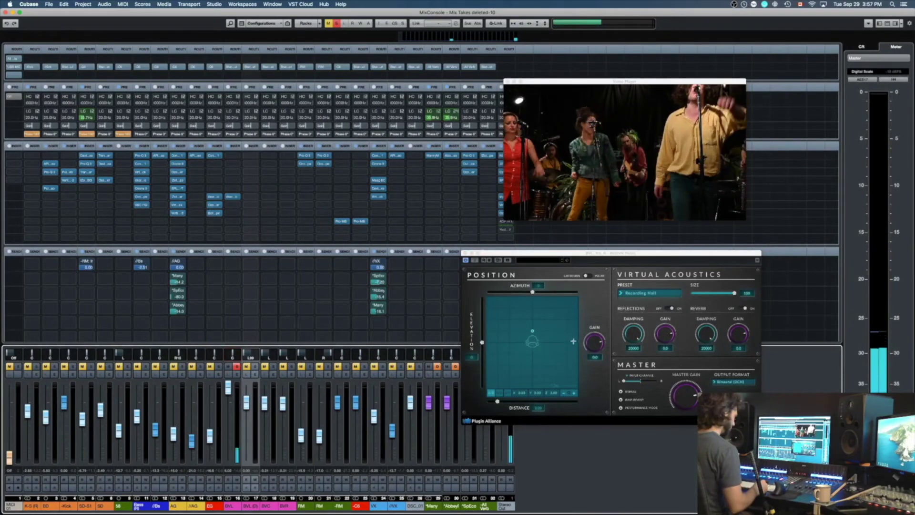
- Place the dearVR sound source close to the listener and slightly left, then unsolo BVL and close the plug-in
{"action": "left_click", "coordinate": [532, 330]}
{"action": "left_click_drag", "start_coordinate": [529, 341], "coordinate": [529, 341]}
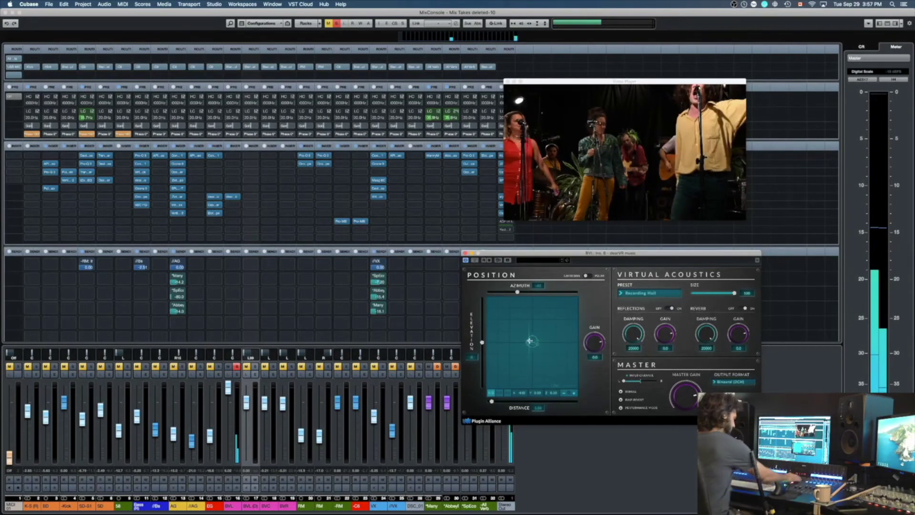
{"action": "key", "text": "s"}
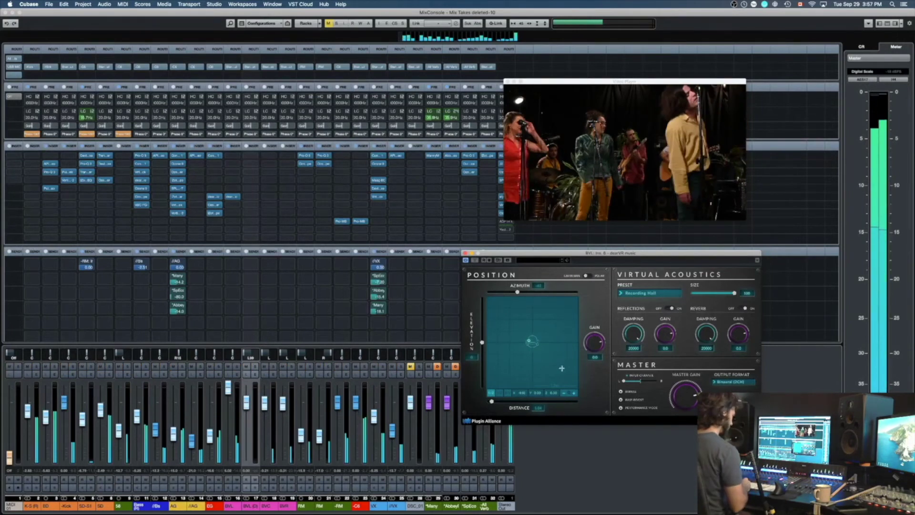
{"action": "left_click", "coordinate": [466, 253]}
- Solo the BVL channel and load the iZotope Ozone 7 Equalizer into insert slot 7
{"action": "left_click", "coordinate": [237, 366]}
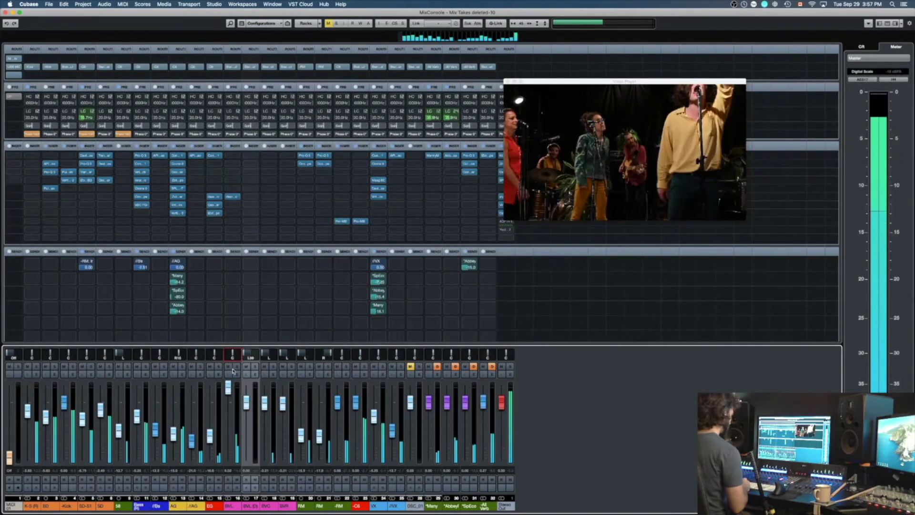
{"action": "left_click", "coordinate": [233, 206]}
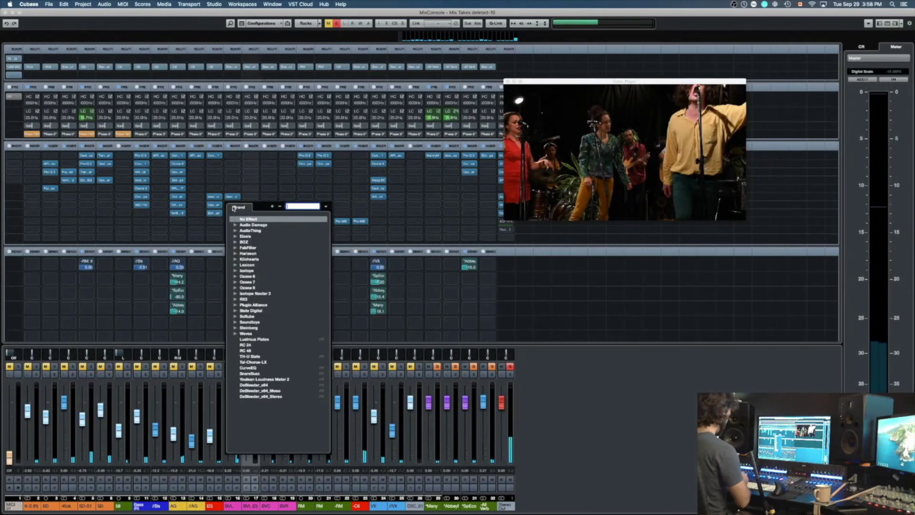
{"action": "type", "text": "equ"}
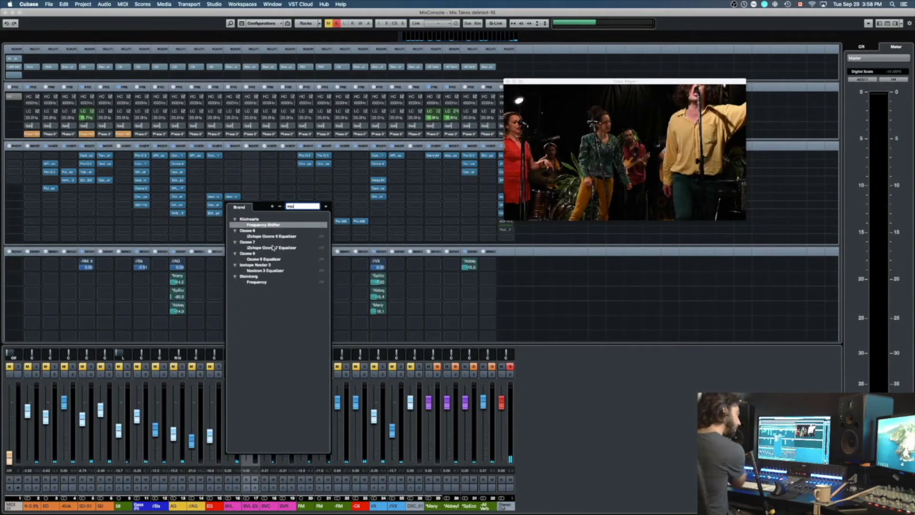
{"action": "left_click", "coordinate": [273, 247]}
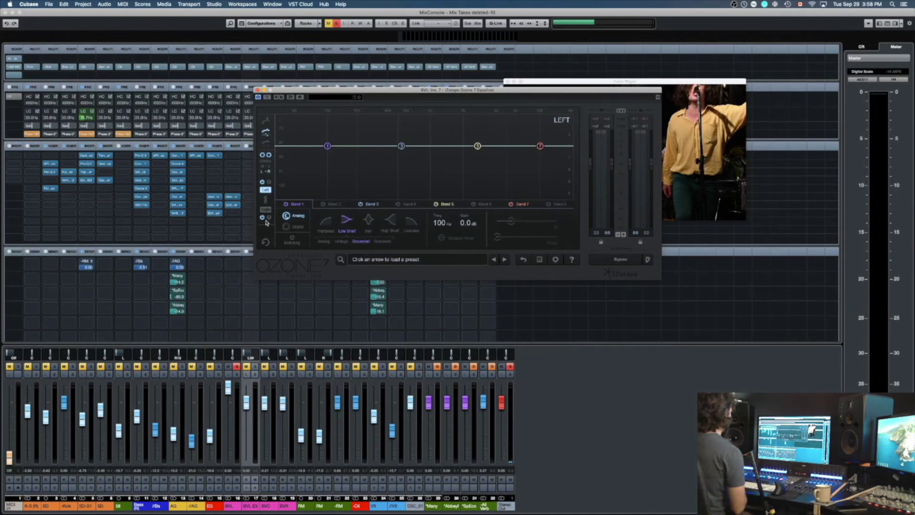
- Set Equalizer Band 1 to a high-pass filter and raise its frequency during playback, then close the plug-in and clear the solo
{"action": "left_click", "coordinate": [325, 219]}
{"action": "key", "text": "space"}
{"action": "left_click_drag", "start_coordinate": [328, 148], "coordinate": [366, 164]}
{"action": "key", "text": "super+w"}
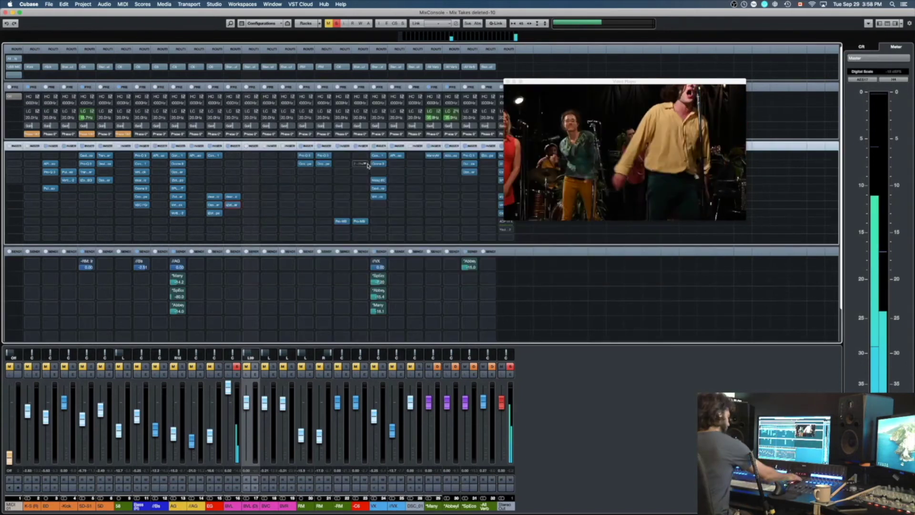
{"action": "left_click", "coordinate": [337, 24]}
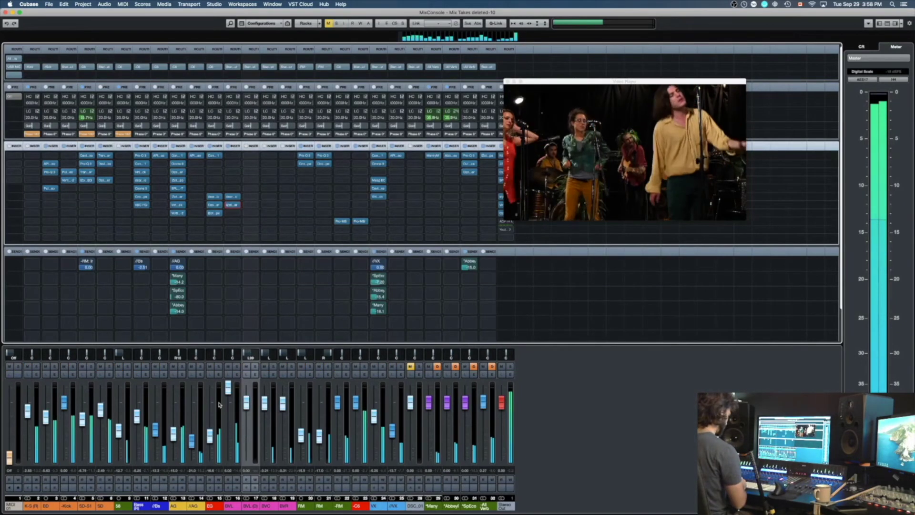
- Solo BVL, load the Soundtoys Devil-Loc Deluxe into insert slot 1, and return the channel to the full mix
{"action": "left_click", "coordinate": [237, 366]}
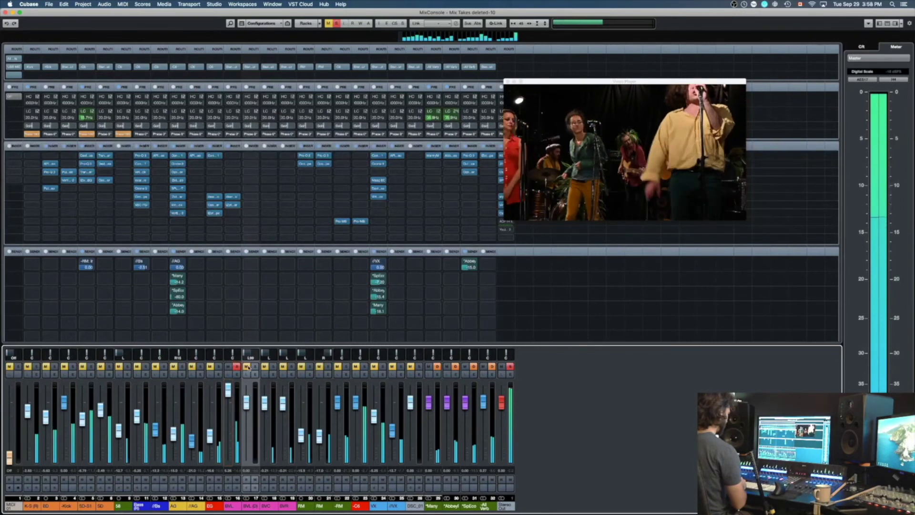
{"action": "left_click", "coordinate": [233, 157]}
{"action": "type", "text": "de"}
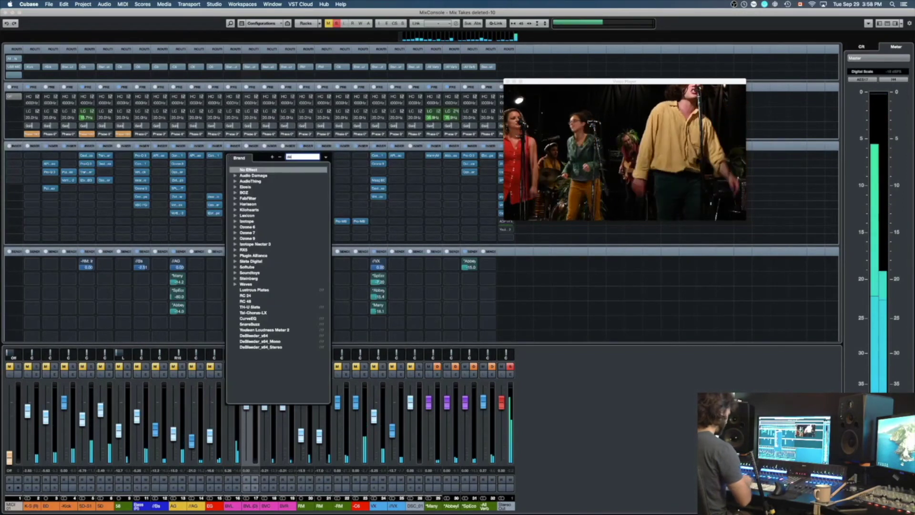
{"action": "type", "text": "v"}
{"action": "double_click", "coordinate": [246, 176]}
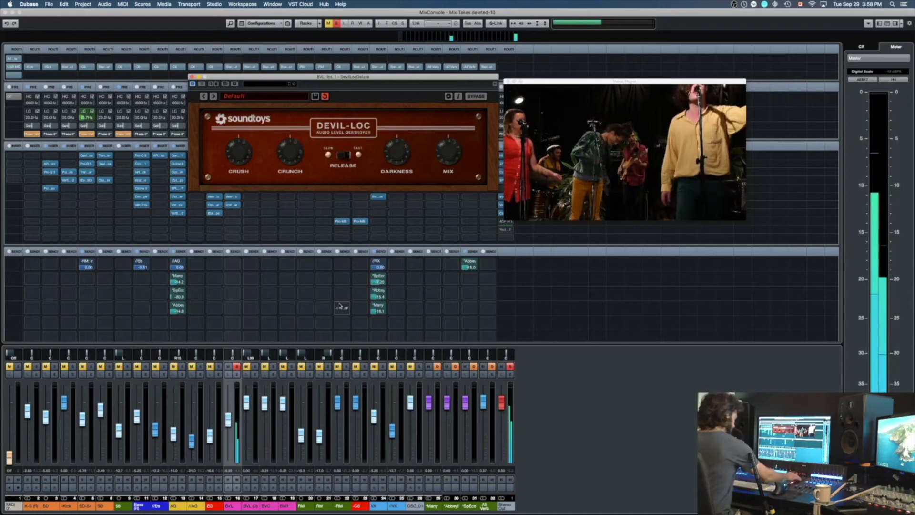
{"action": "key", "text": "s"}
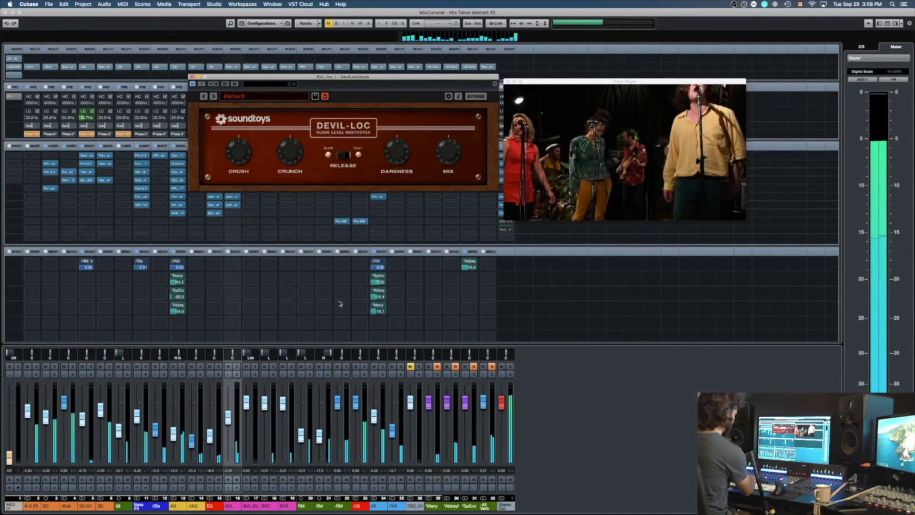
- Rename the BVL channel as Tamb and change its color to yellow
{"action": "left_click", "coordinate": [232, 504]}
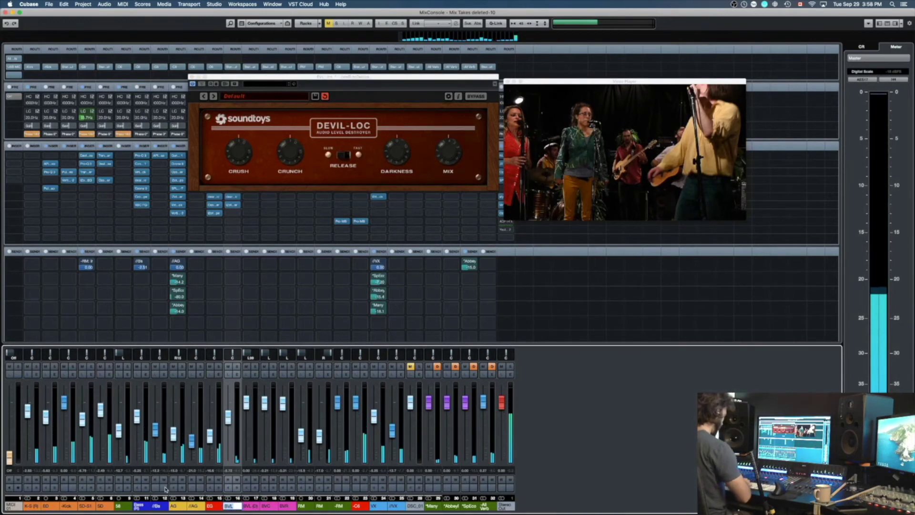
{"action": "type", "text": "Tamb"}
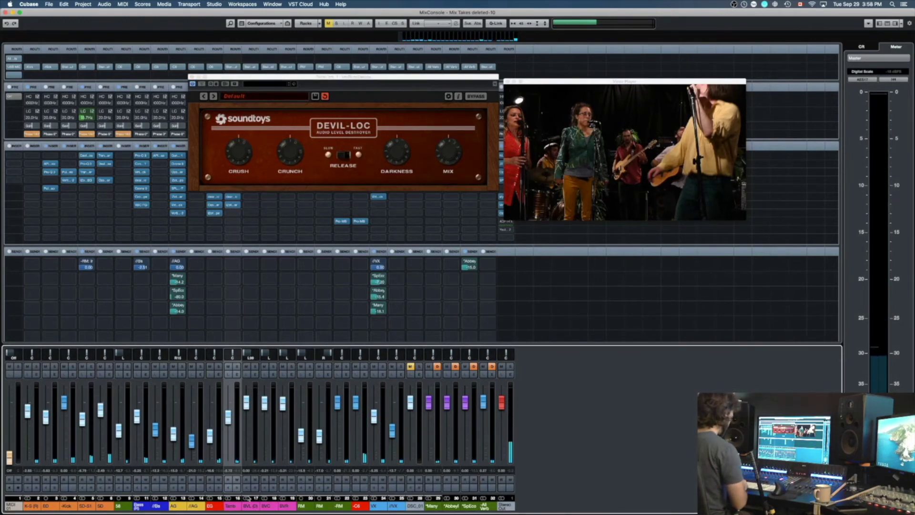
{"action": "left_click", "coordinate": [240, 505]}
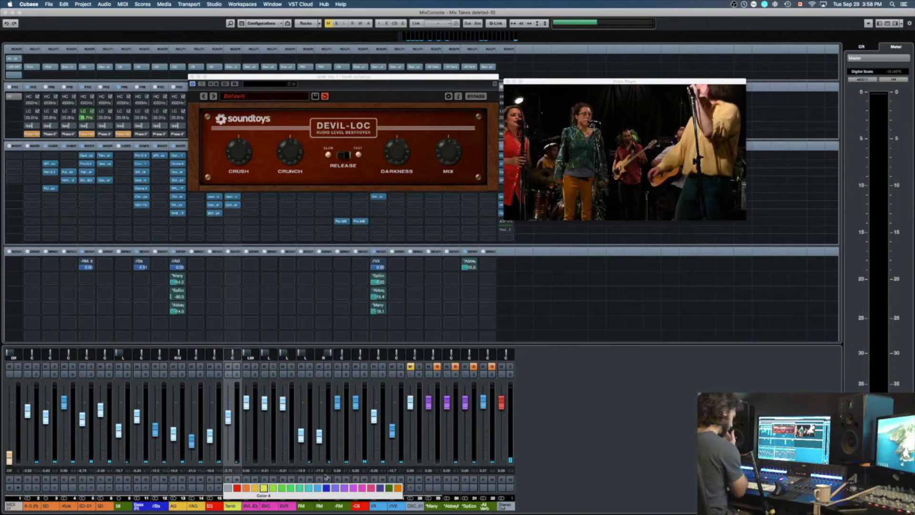
{"action": "left_click", "coordinate": [540, 456]}
- Save the project and close the Devil-Loc plug-in with playback running
{"action": "key", "text": "super+s"}
{"action": "key", "text": "space"}
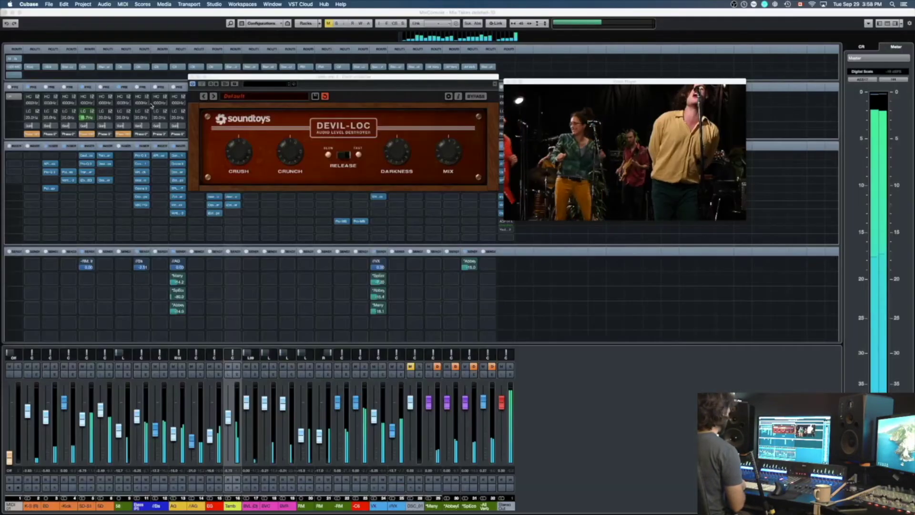
{"action": "key", "text": "super+w"}
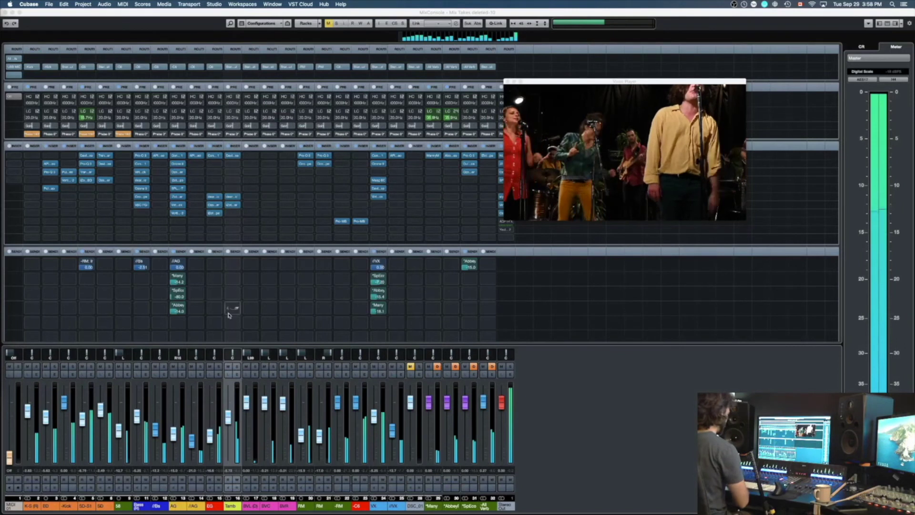
- Solo the Tamb channel and load FabFilter Pro-Q 3 into its insert slot 8
{"action": "left_click", "coordinate": [238, 371]}
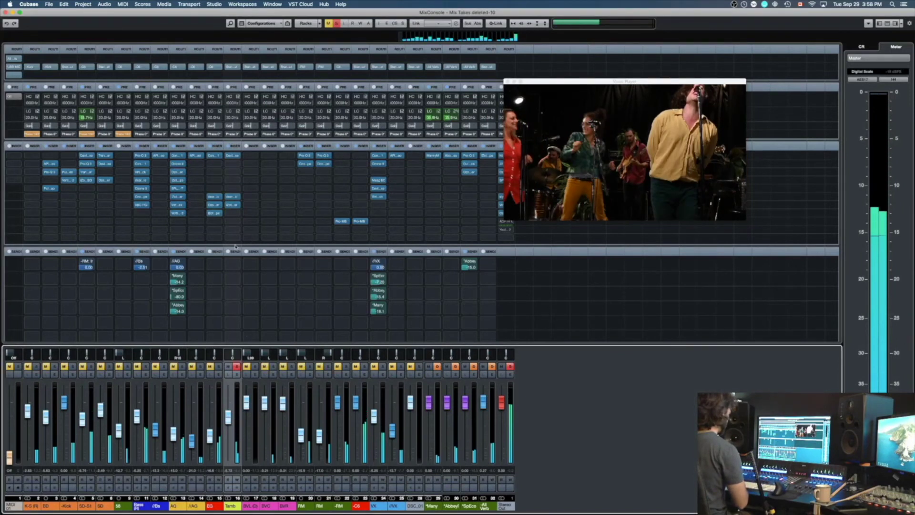
{"action": "left_click", "coordinate": [232, 213]}
{"action": "type", "text": "pro"}
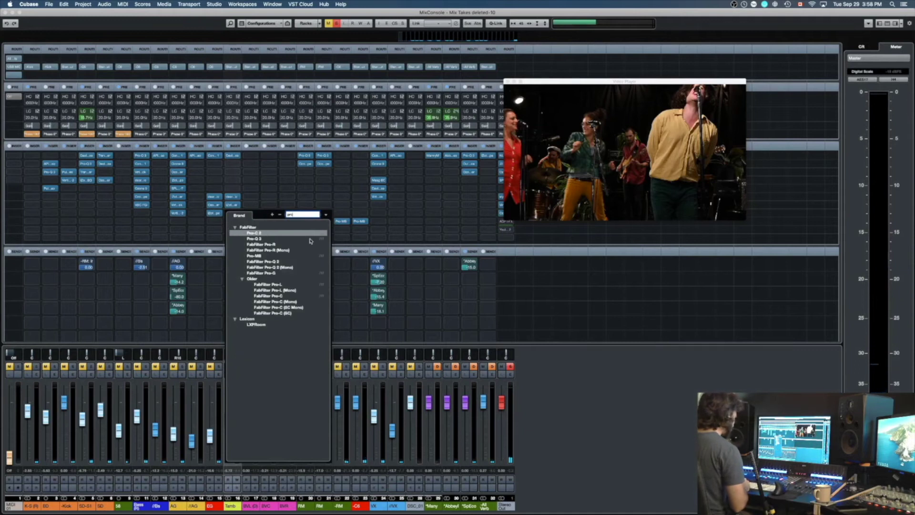
{"action": "left_click", "coordinate": [310, 239]}
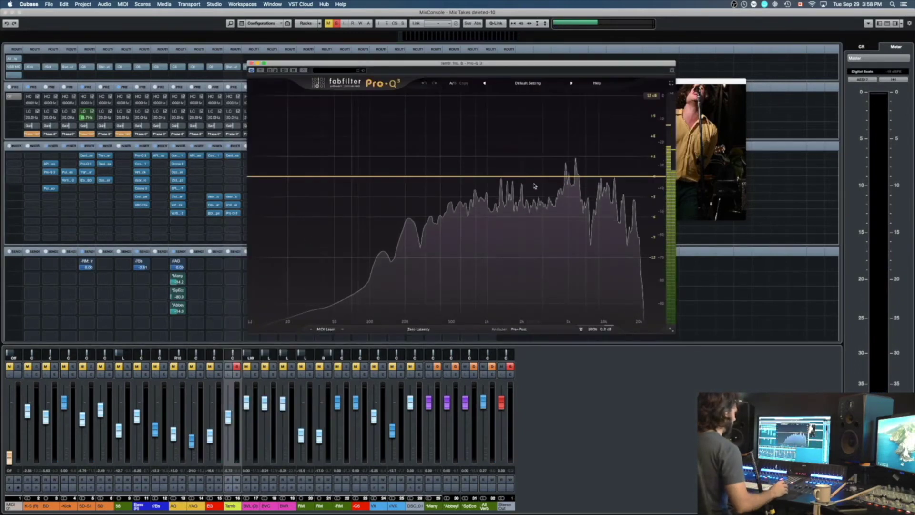
- Sweep a narrow boosted Pro-Q 3 band to find the harsh tambourine frequency, then turn it into a deep cut near 4.7 kHz
{"action": "left_click_drag", "start_coordinate": [541, 176], "coordinate": [541, 150]}
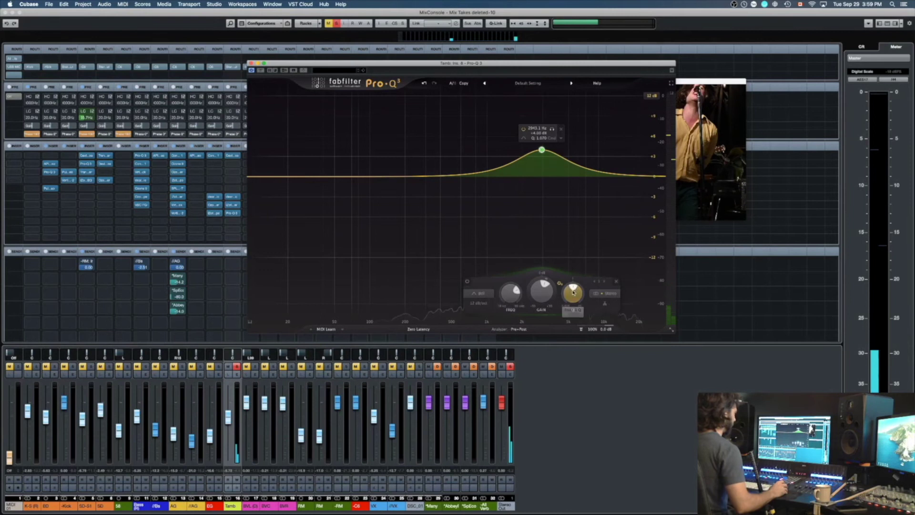
{"action": "left_click_drag", "start_coordinate": [573, 291], "coordinate": [565, 259]}
{"action": "left_click_drag", "start_coordinate": [541, 143], "coordinate": [556, 114]}
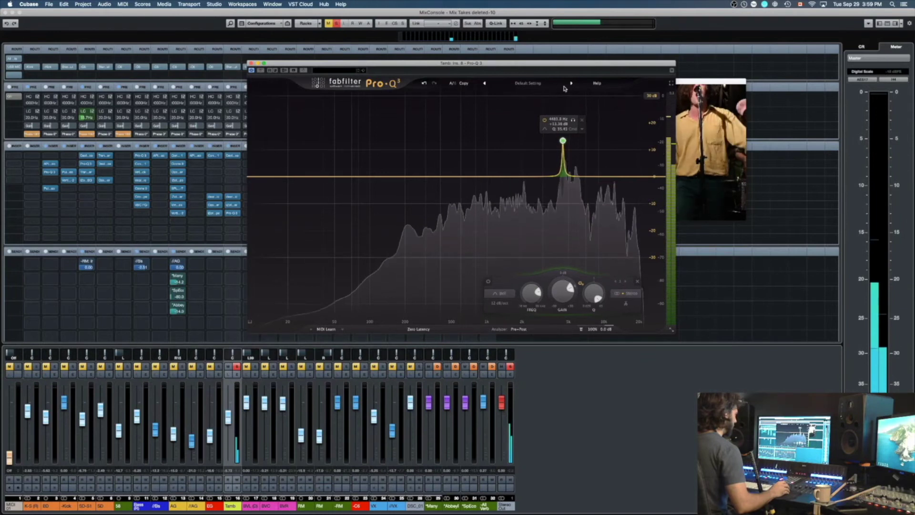
{"action": "left_click_drag", "start_coordinate": [565, 88], "coordinate": [567, 89]}
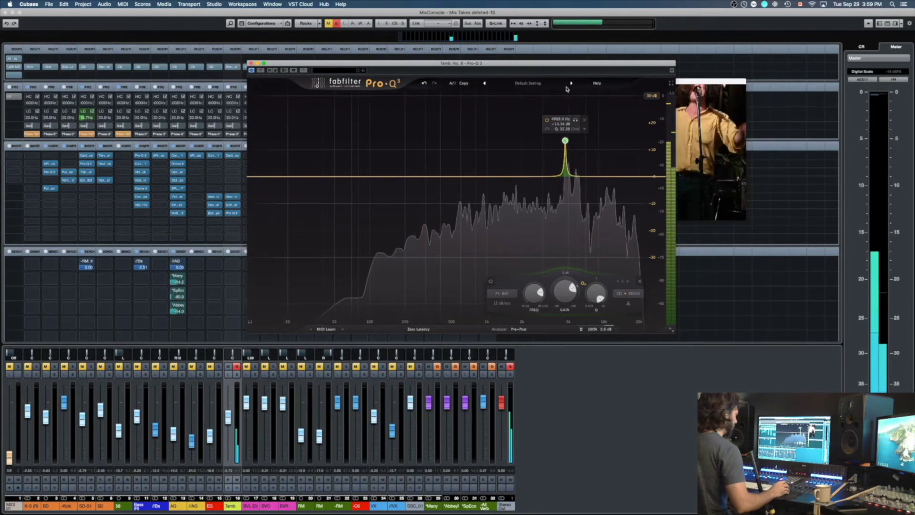
{"action": "double_click", "coordinate": [563, 294]}
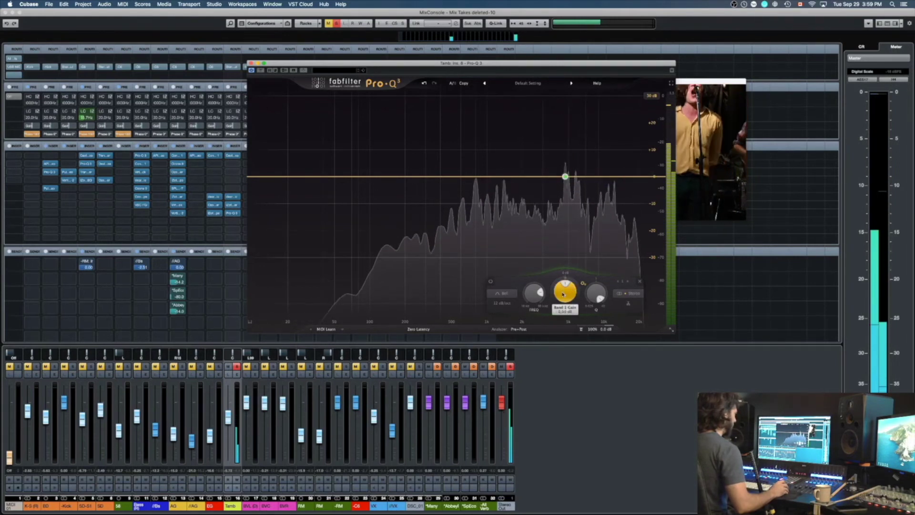
{"action": "left_click_drag", "start_coordinate": [562, 309], "coordinate": [563, 333]}
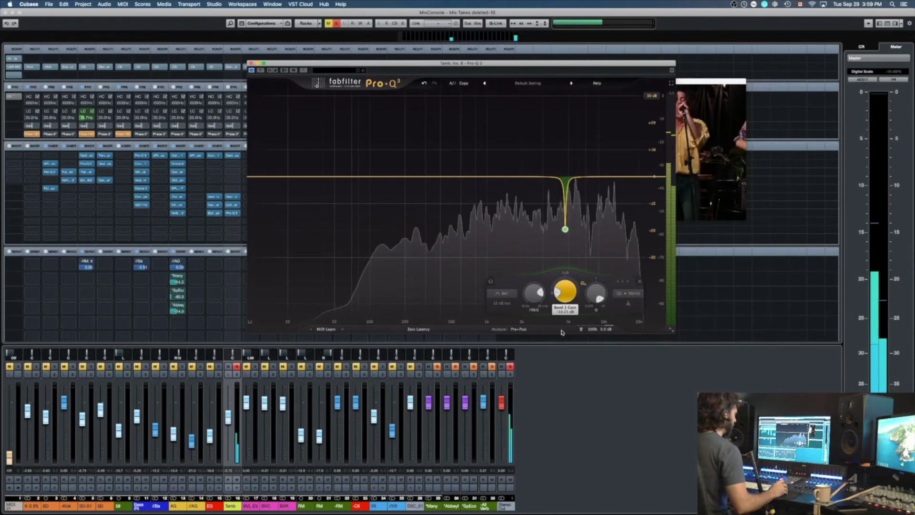
- Add a slight dip just above the tambourine notch and a raised low cut, then close the Pro-Q 3 and clear the solo
{"action": "double_click", "coordinate": [571, 179]}
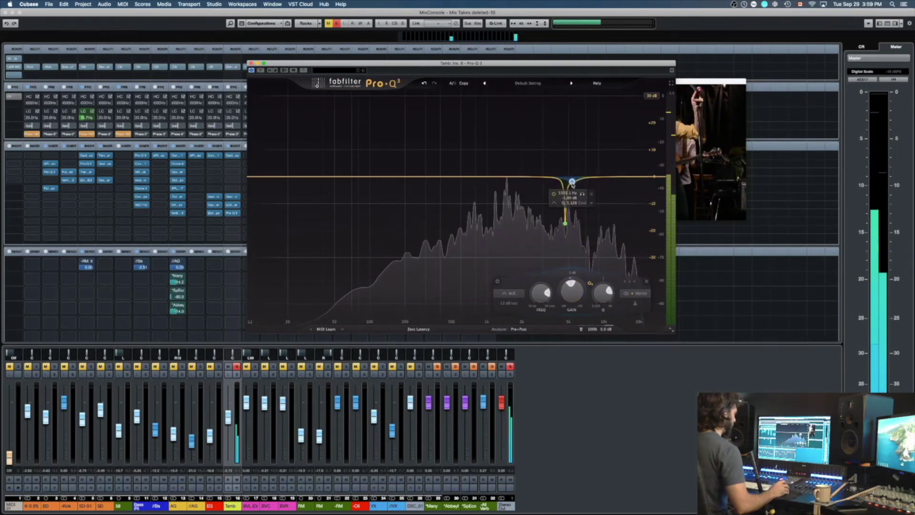
{"action": "double_click", "coordinate": [257, 178]}
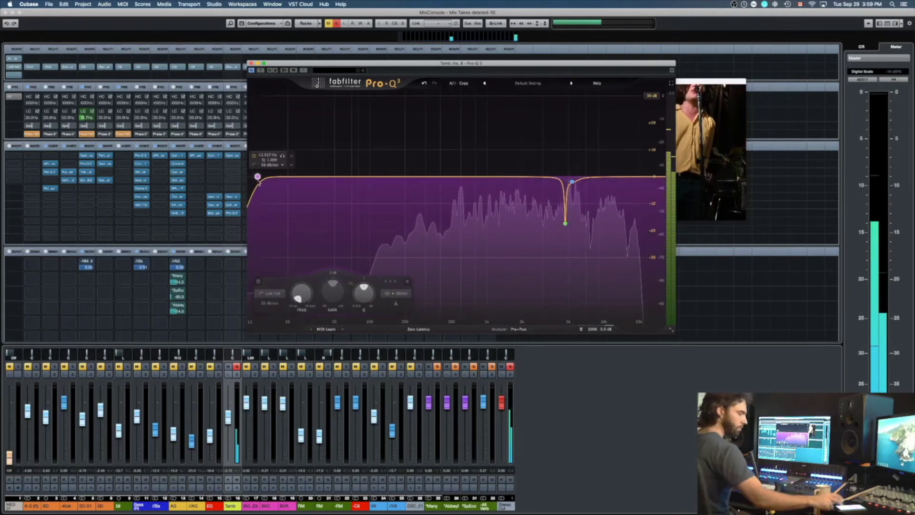
{"action": "left_click_drag", "start_coordinate": [259, 179], "coordinate": [336, 219]}
{"action": "key", "text": "super+w"}
{"action": "key", "text": "s"}
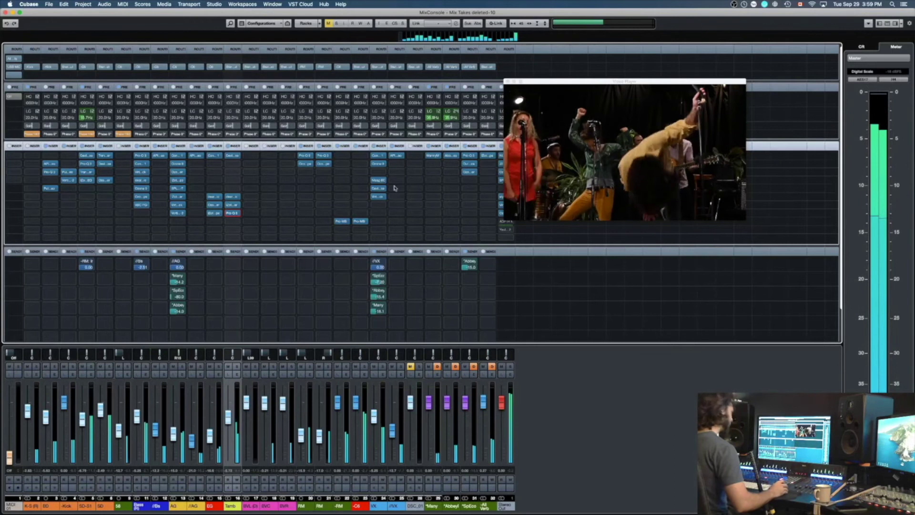
- Move the Video Player window clear of the mixer's Stereo Out channel strip
{"action": "left_click_drag", "start_coordinate": [508, 117], "coordinate": [626, 156]}
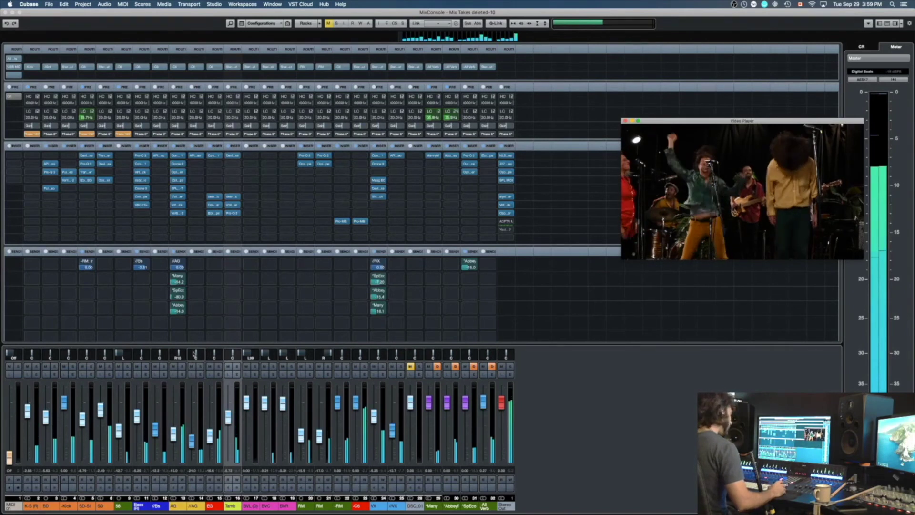
{"action": "left_click", "coordinate": [380, 336]}
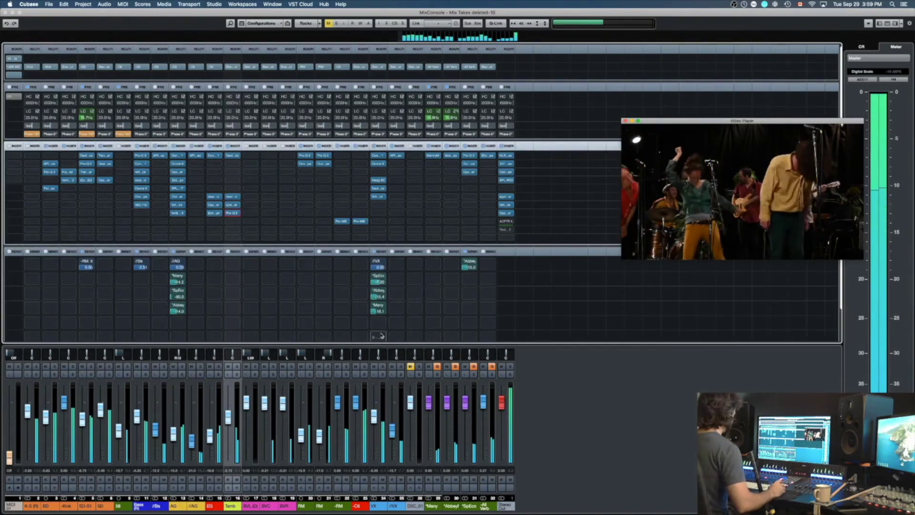
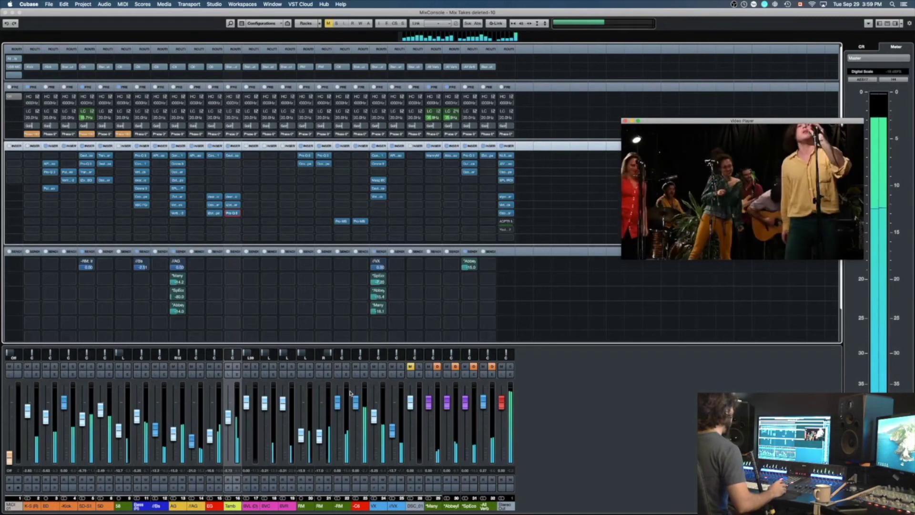
- Load the Slate Digital Virtual Mix Rack into EG insert slot 5, add the FG-73 module, and move playback to about 2:00
{"action": "left_click", "coordinate": [218, 193]}
{"action": "type", "text": "v"}
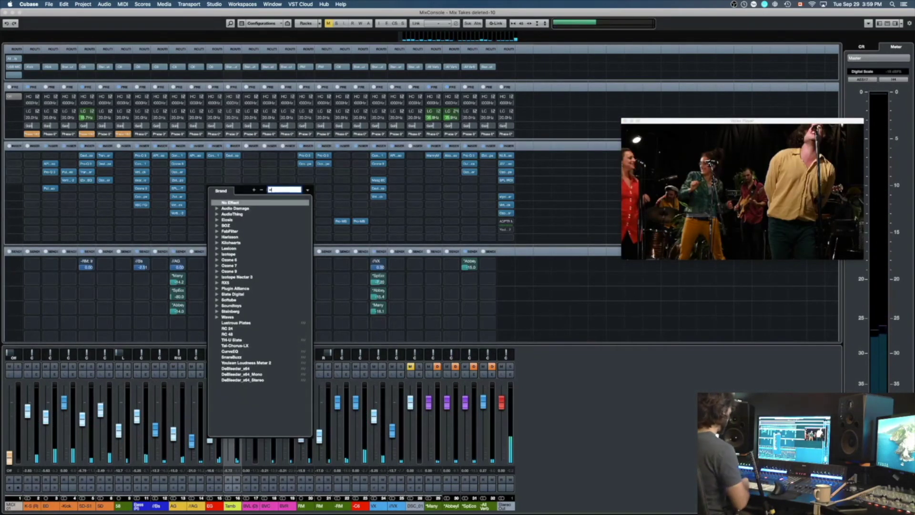
{"action": "type", "text": "irt"}
{"action": "left_click", "coordinate": [254, 209]}
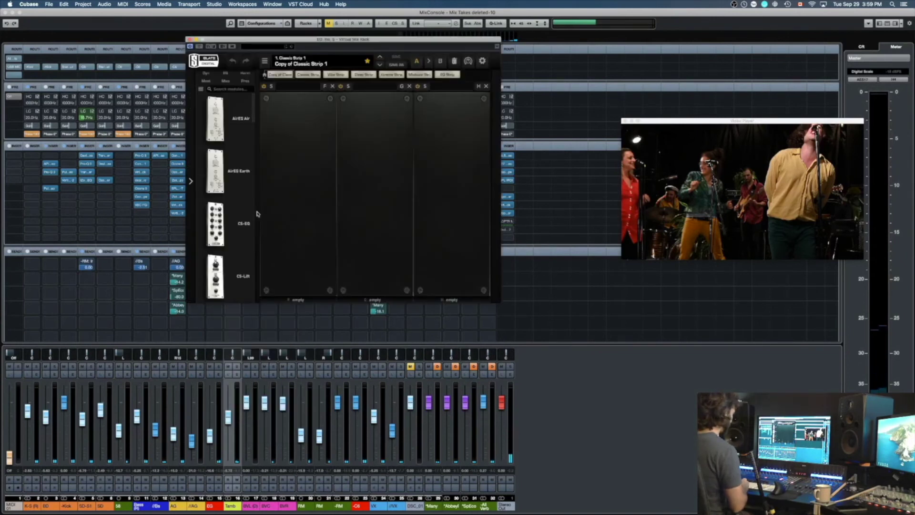
{"action": "scroll", "coordinate": [237, 210], "scroll_direction": "down", "scroll_amount": 10}
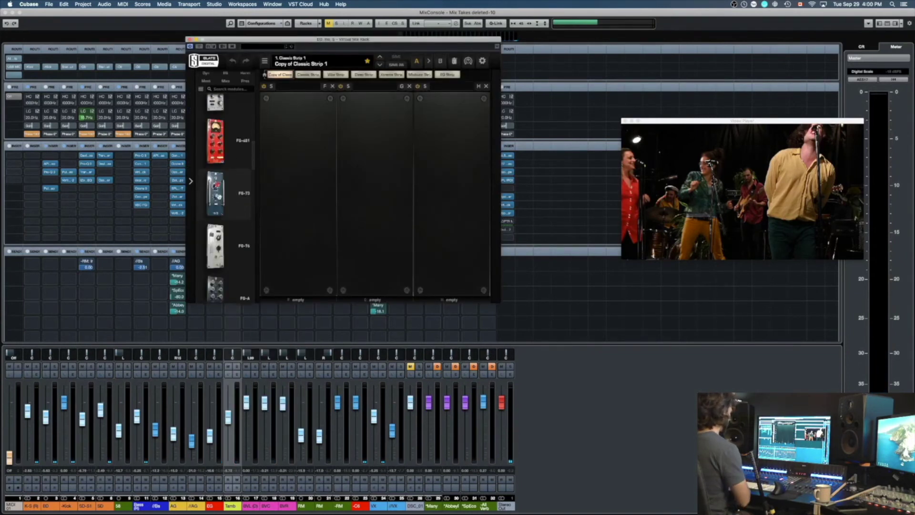
{"action": "left_click_drag", "start_coordinate": [251, 197], "coordinate": [283, 192]}
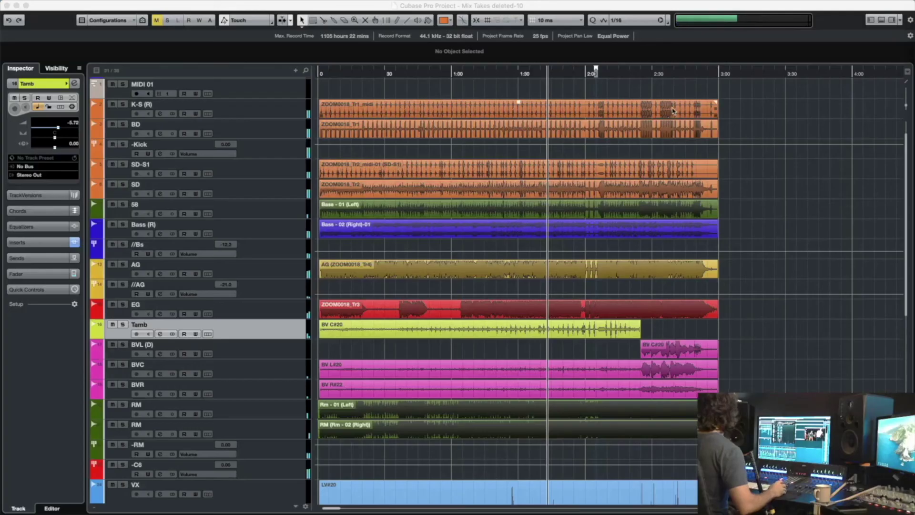
{"action": "left_click", "coordinate": [592, 73]}
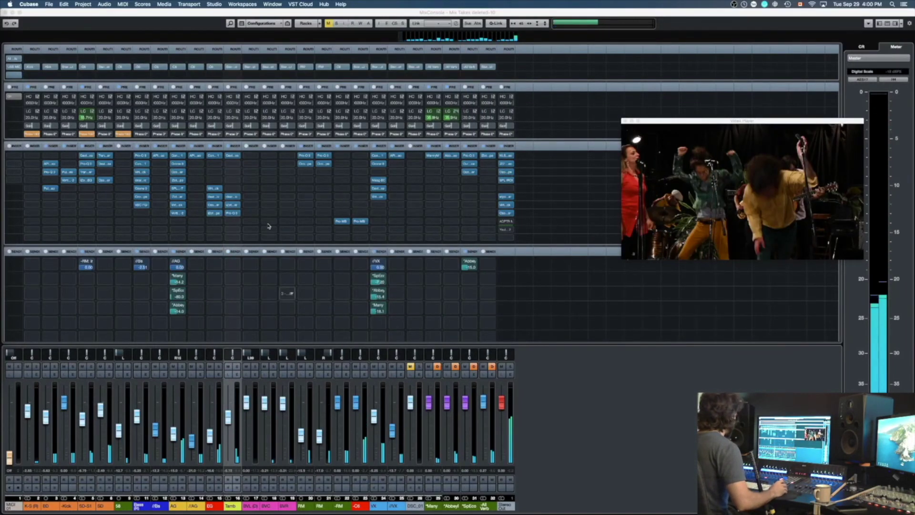
- Load the API-560 Stereo equalizer into EG insert slot 4, slightly boost its 500 Hz and 250 Hz bands, and select the EG channel
{"action": "left_click", "coordinate": [212, 180]}
{"action": "type", "text": "5"}
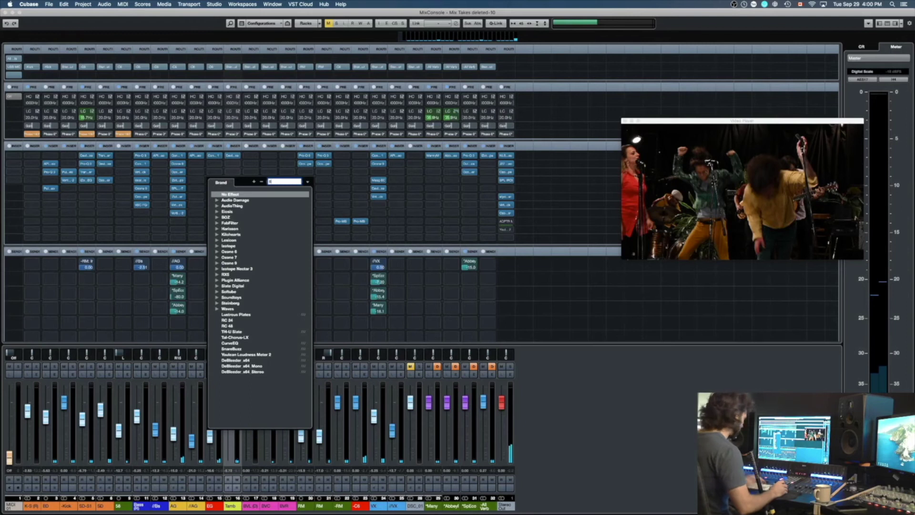
{"action": "type", "text": "60"}
{"action": "left_click", "coordinate": [240, 206]}
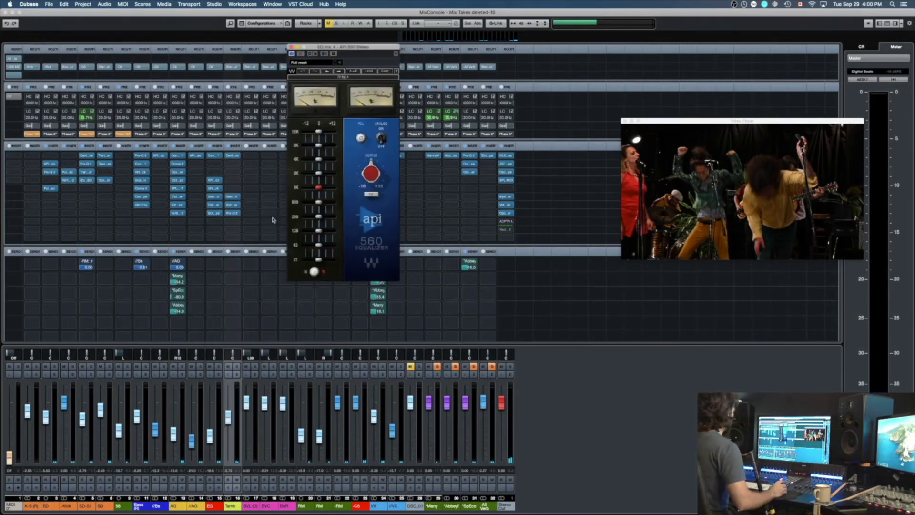
{"action": "mouse_move", "coordinate": [319, 201]}
{"action": "left_mouse_down"}
{"action": "mouse_move", "coordinate": [339, 195]}
{"action": "mouse_move", "coordinate": [323, 202]}
{"action": "mouse_move", "coordinate": [324, 215]}
{"action": "left_mouse_up"}
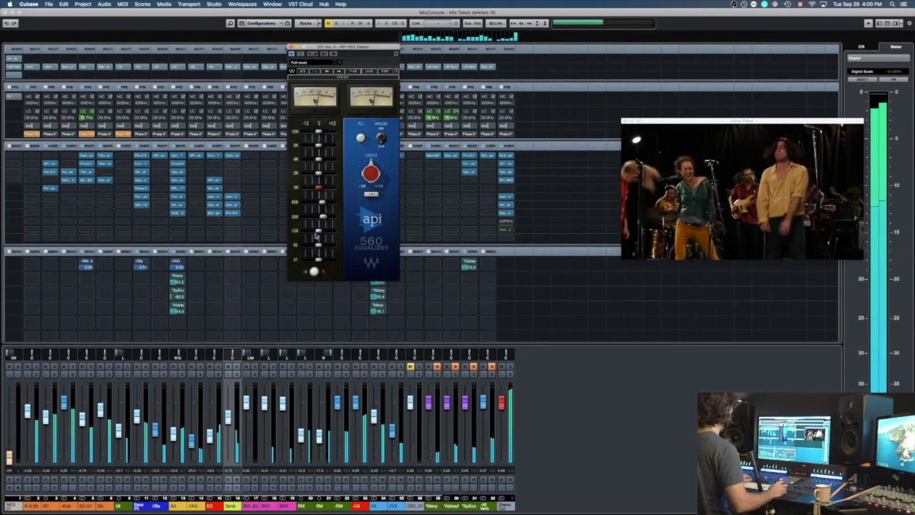
{"action": "key", "text": "Left"}
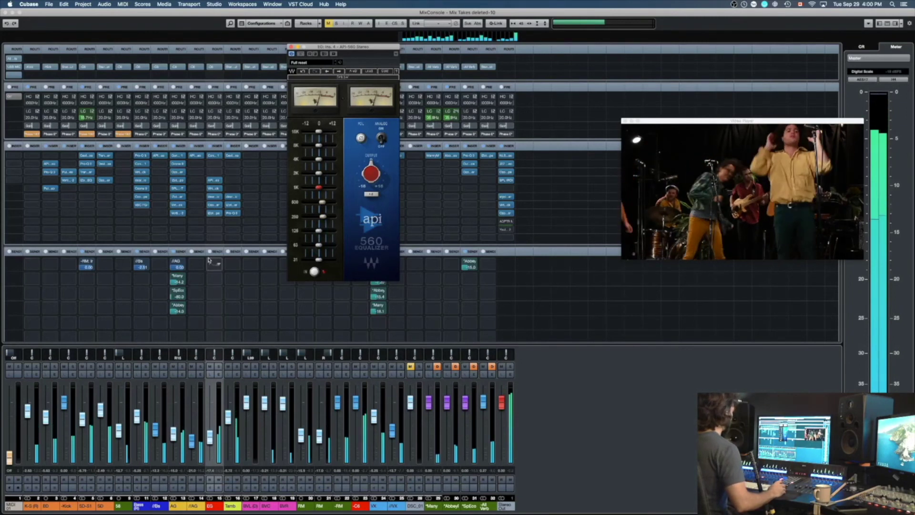
- Load FabFilter Pro-Q 3 into insert slot 9 of the EG channel
{"action": "left_click", "coordinate": [213, 222]}
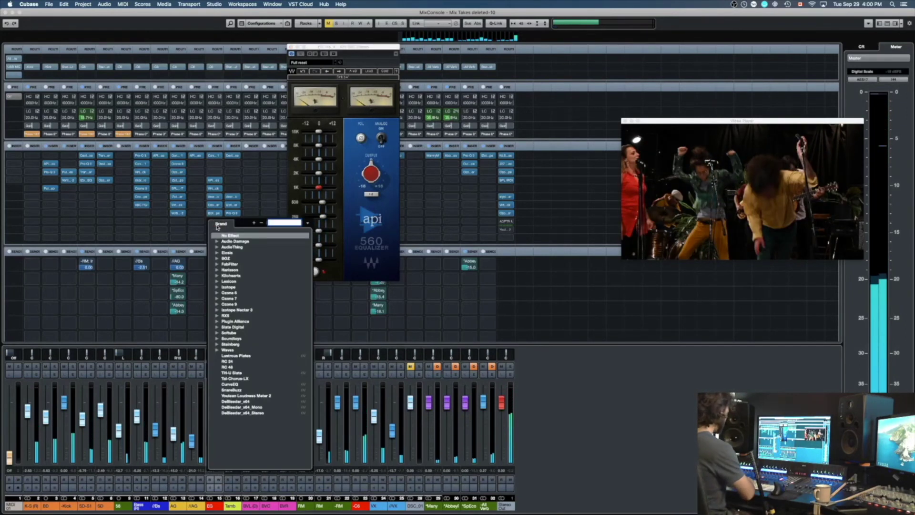
{"action": "type", "text": "pro"}
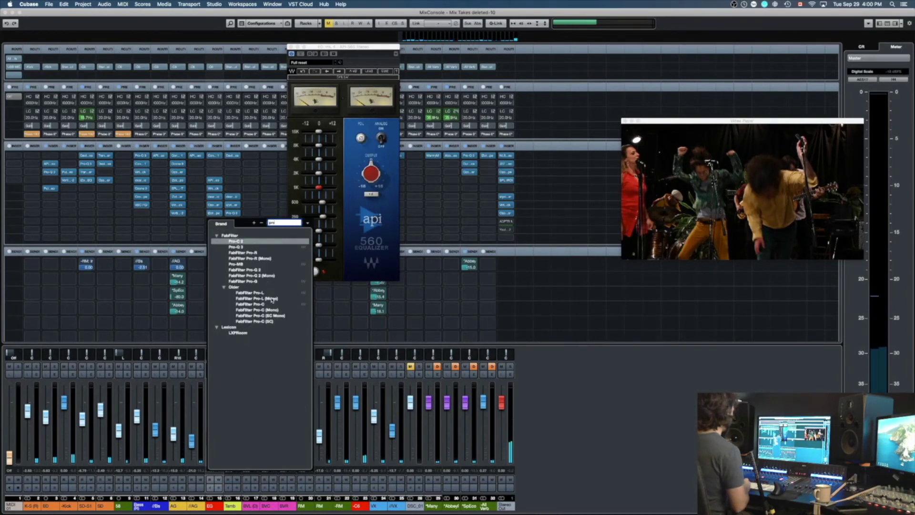
{"action": "left_click", "coordinate": [241, 247]}
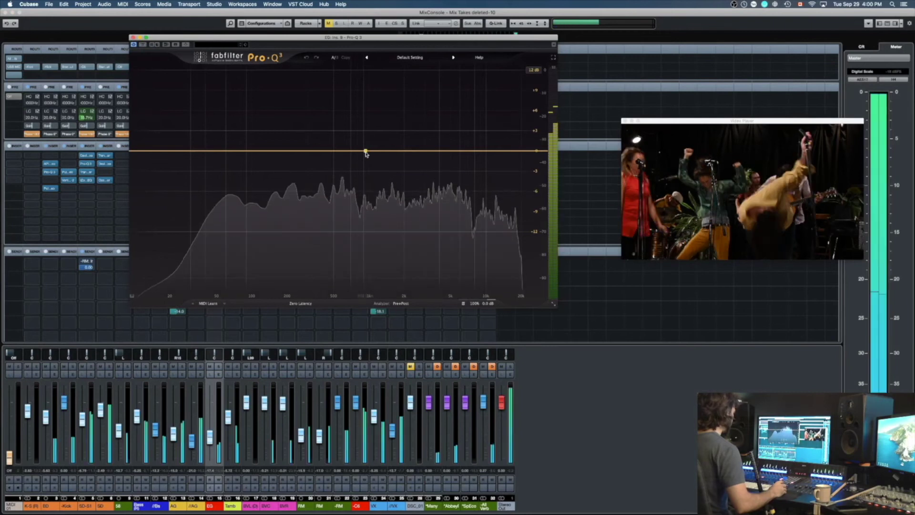
- Sweep a narrow boost to about 567 Hz on the guitar, convert it to a small dynamic cut with zero gain, and close the Pro-Q 3
{"action": "left_click_drag", "start_coordinate": [366, 151], "coordinate": [333, 109]}
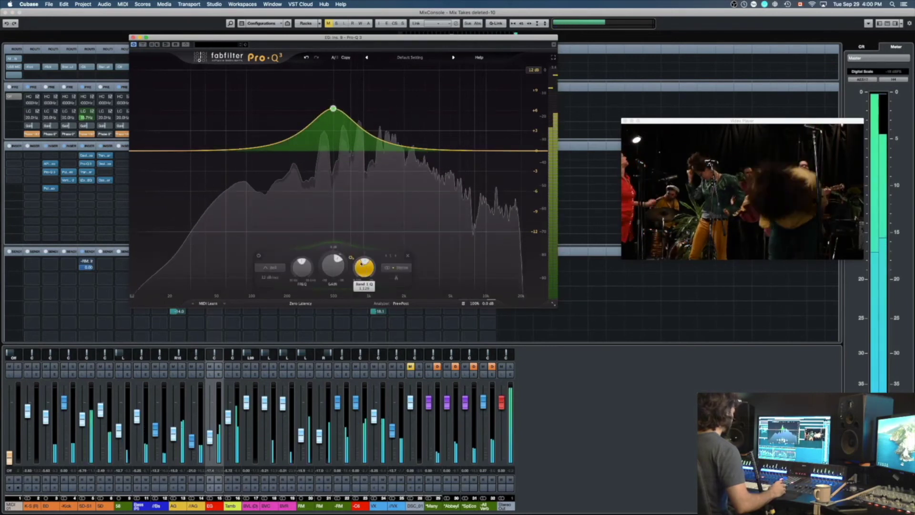
{"action": "left_click_drag", "start_coordinate": [364, 266], "coordinate": [364, 247]}
{"action": "mouse_move", "coordinate": [348, 83]}
{"action": "left_mouse_down"}
{"action": "mouse_move", "coordinate": [365, 83]}
{"action": "mouse_move", "coordinate": [351, 84]}
{"action": "left_mouse_up"}
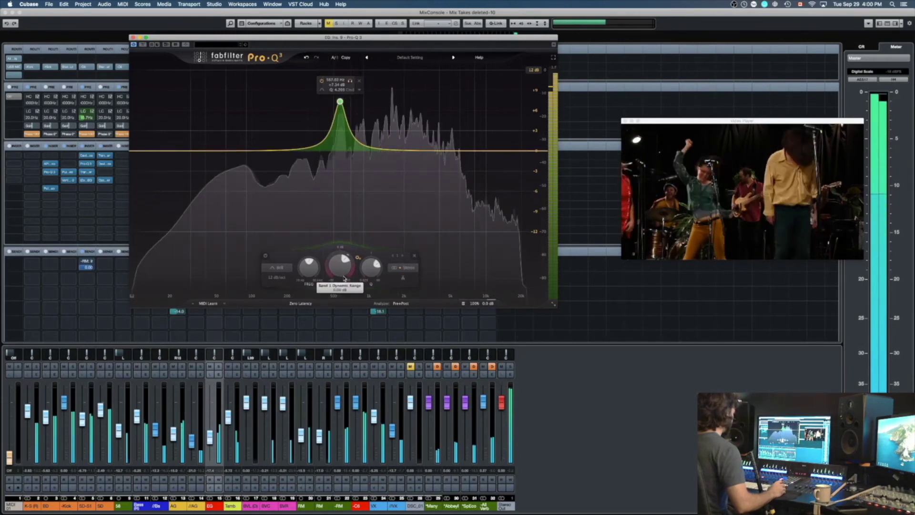
{"action": "left_click", "coordinate": [339, 266], "text": "super"}
{"action": "left_click_drag", "start_coordinate": [332, 274], "coordinate": [333, 278]}
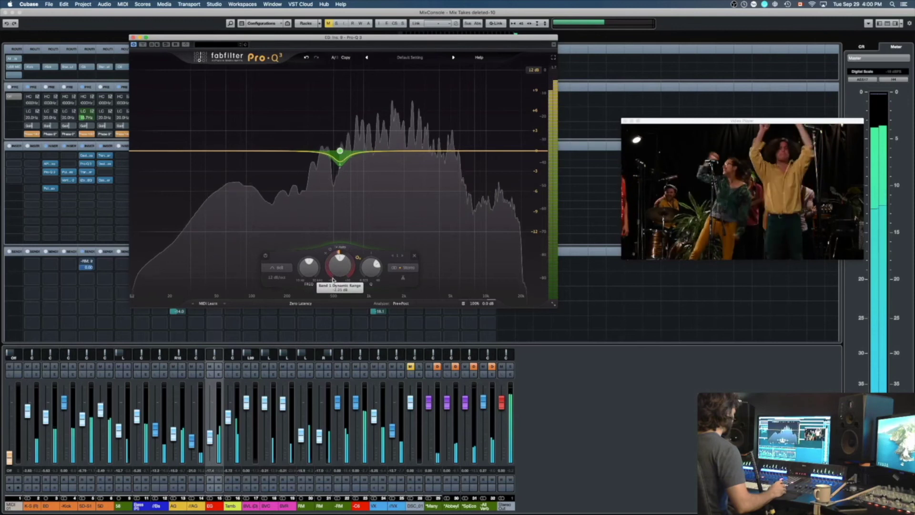
{"action": "key", "text": "super+w"}
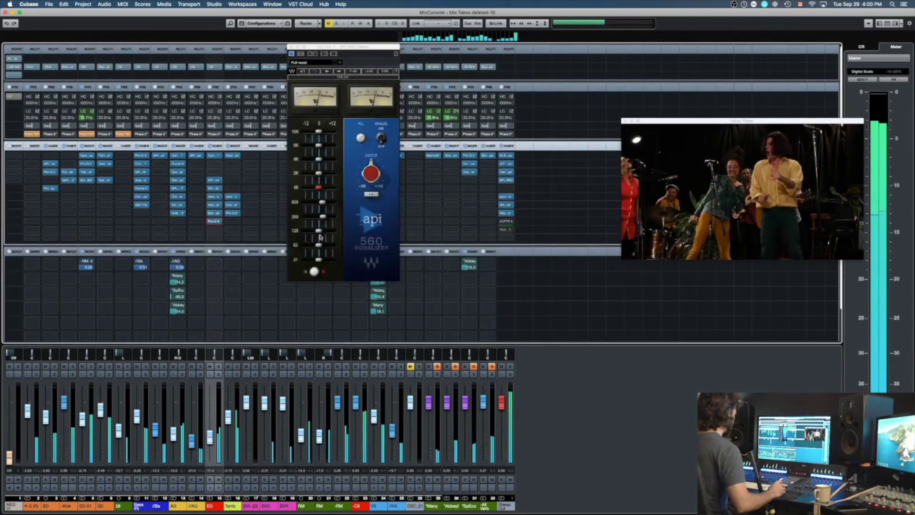
- Boost the API-560's 250 Hz band a little more on the EG channel and close the equalizer
{"action": "left_click_drag", "start_coordinate": [324, 218], "coordinate": [332, 217]}
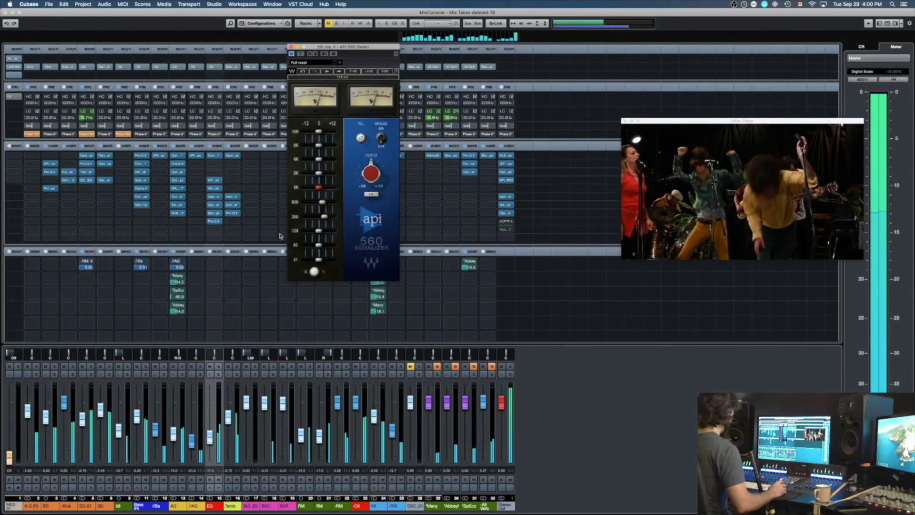
{"action": "key", "text": "super+w"}
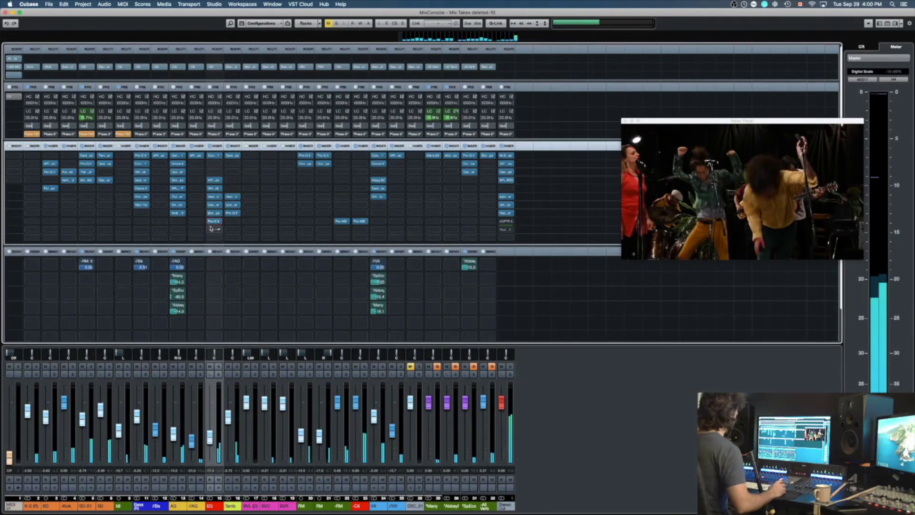
- Load the PuigTec EQP1A Stereo into EG insert slot 10 and resume playback
{"action": "left_click", "coordinate": [212, 230]}
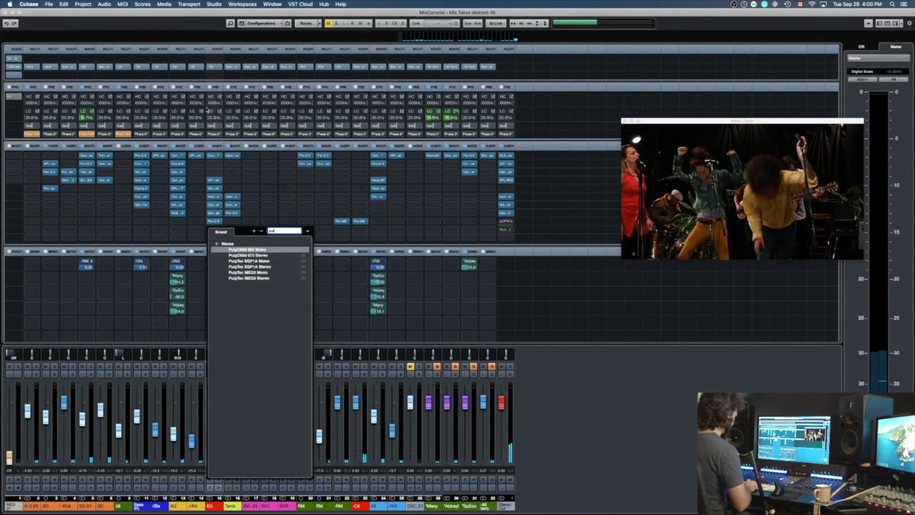
{"action": "left_click", "coordinate": [249, 266]}
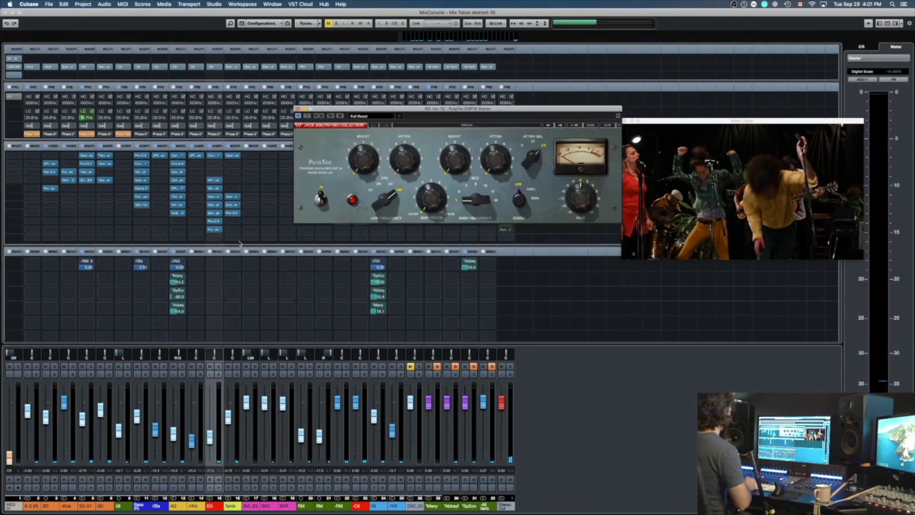
{"action": "key", "text": "space"}
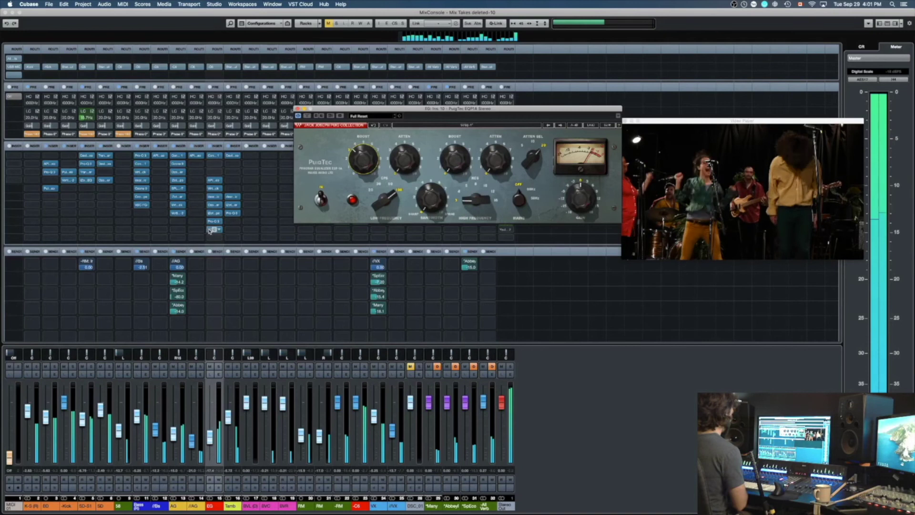
- Narrow the EG channel's Ozone Imager width to about 11.4, check the PuigTec's output gain, and close both plug-ins
{"action": "left_click", "coordinate": [209, 206]}
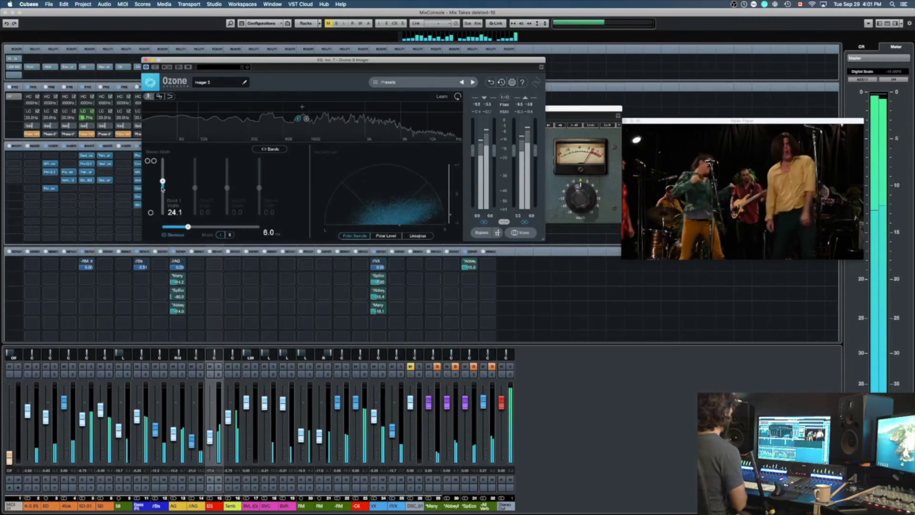
{"action": "left_click_drag", "start_coordinate": [163, 187], "coordinate": [162, 190]}
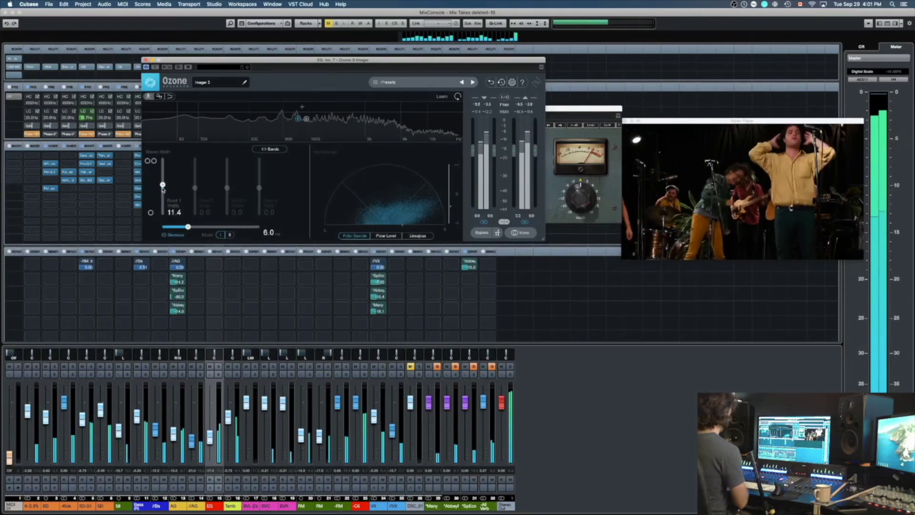
{"action": "key", "text": "super+w"}
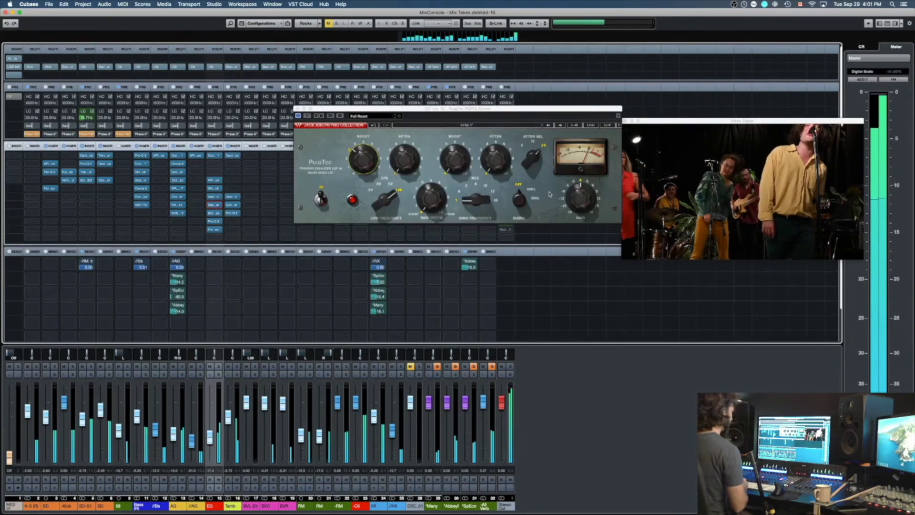
{"action": "left_click", "coordinate": [581, 193]}
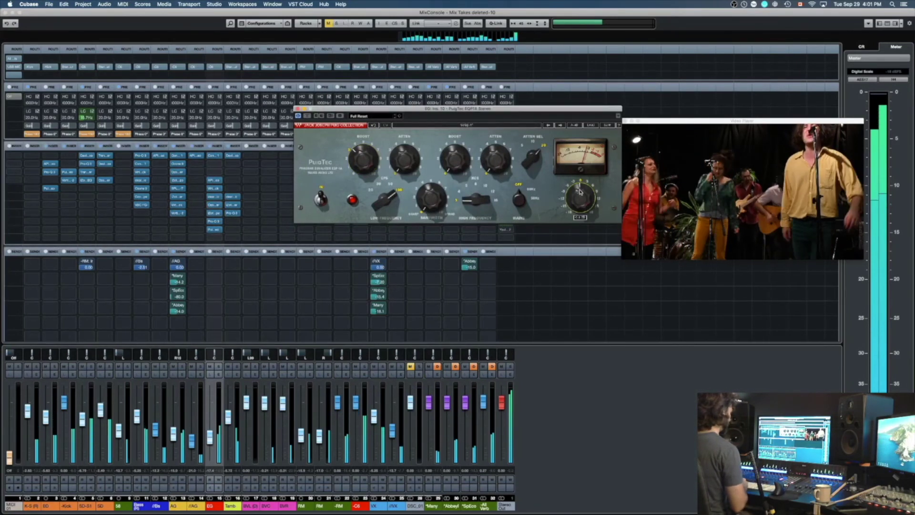
{"action": "left_click", "coordinate": [298, 110]}
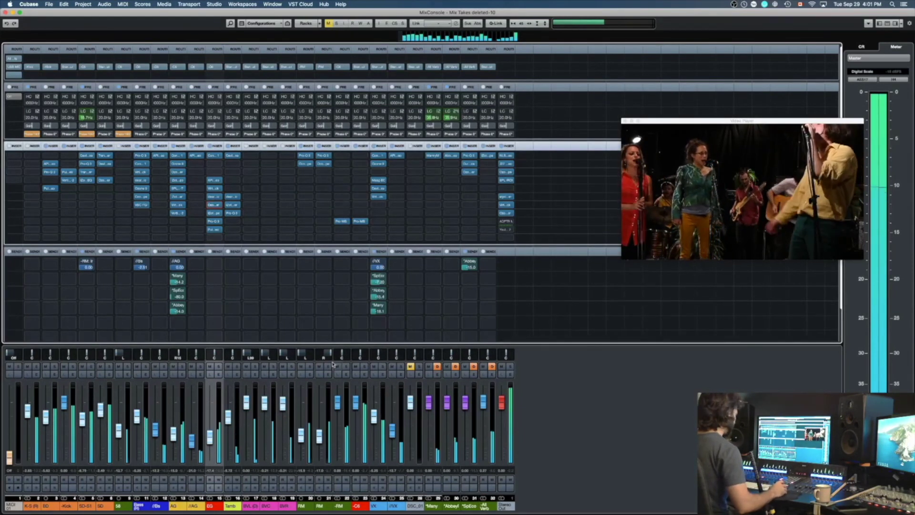
- Solo the BVC channel, add sends to the *Many and *AbbeyRd reverbs, and start playback
{"action": "left_click", "coordinate": [273, 366]}
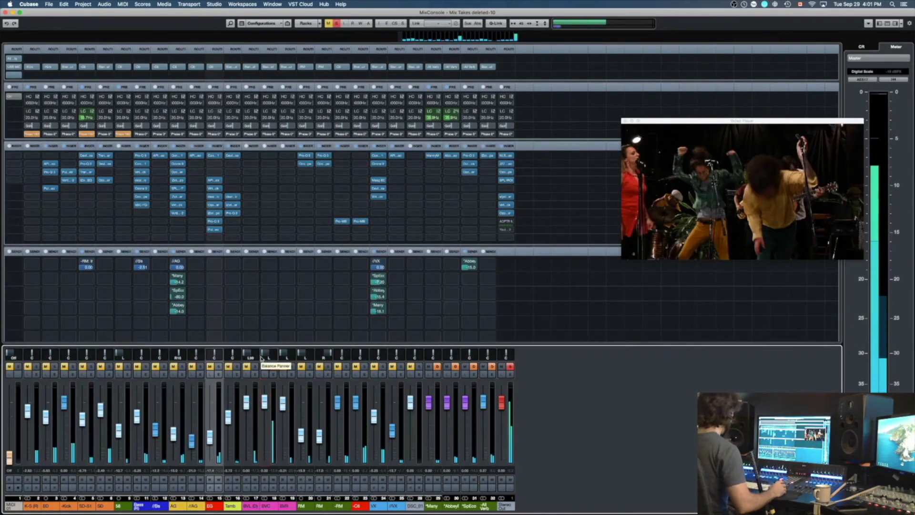
{"action": "left_click", "coordinate": [270, 277]}
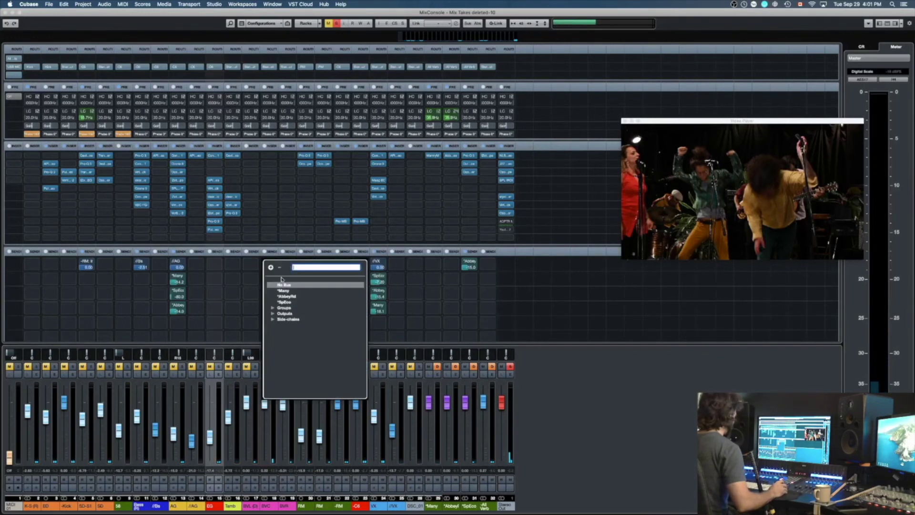
{"action": "left_click", "coordinate": [283, 291]}
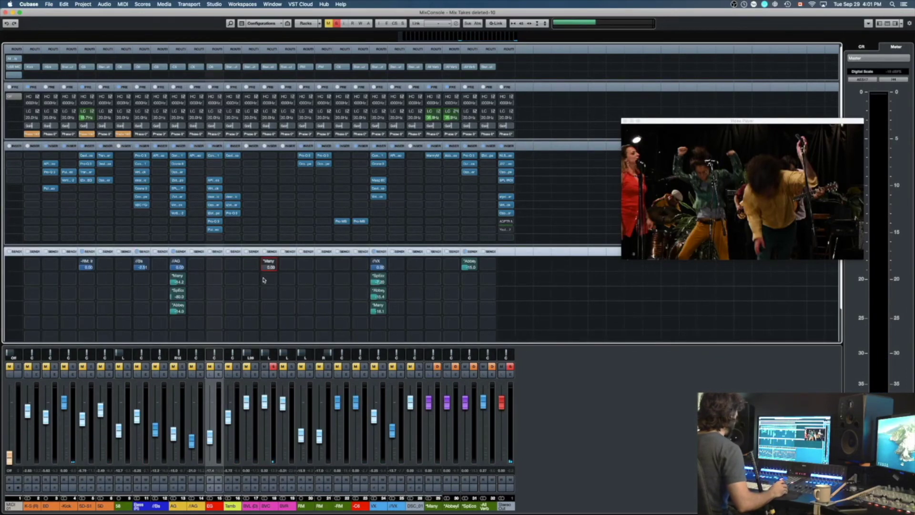
{"action": "left_click", "coordinate": [270, 276]}
{"action": "left_click", "coordinate": [285, 310]}
{"action": "key", "text": "space"}
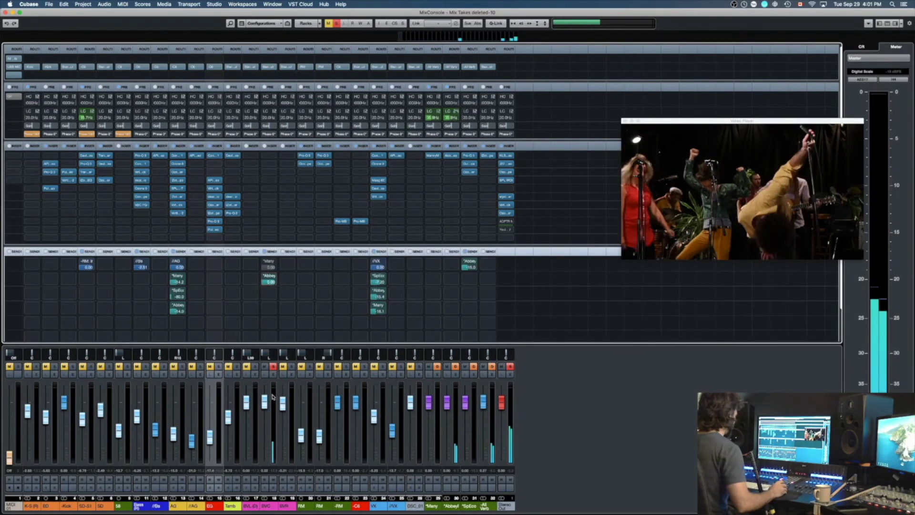
- Loop the backing-vocal section in the project, from the start of the BVL (D) clip to about 2:47, and play it
{"action": "left_click", "coordinate": [268, 505]}
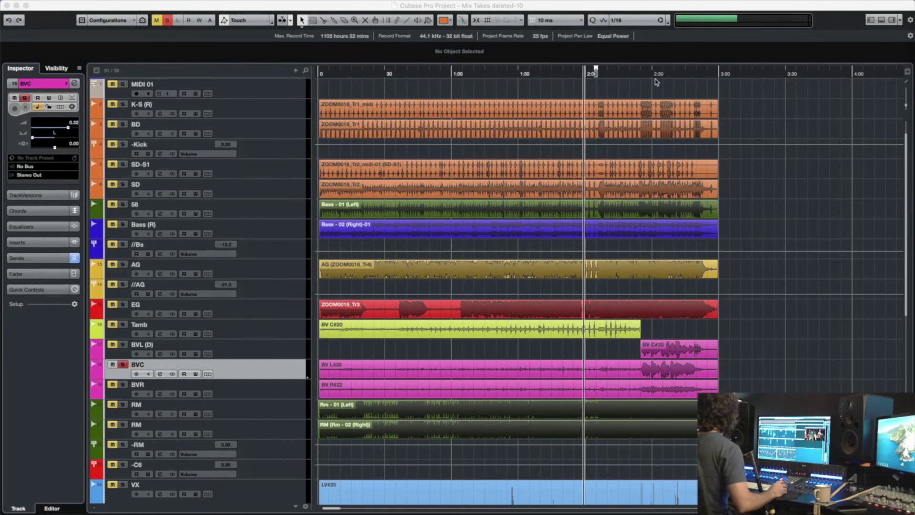
{"action": "left_click", "coordinate": [690, 70], "text": "alt"}
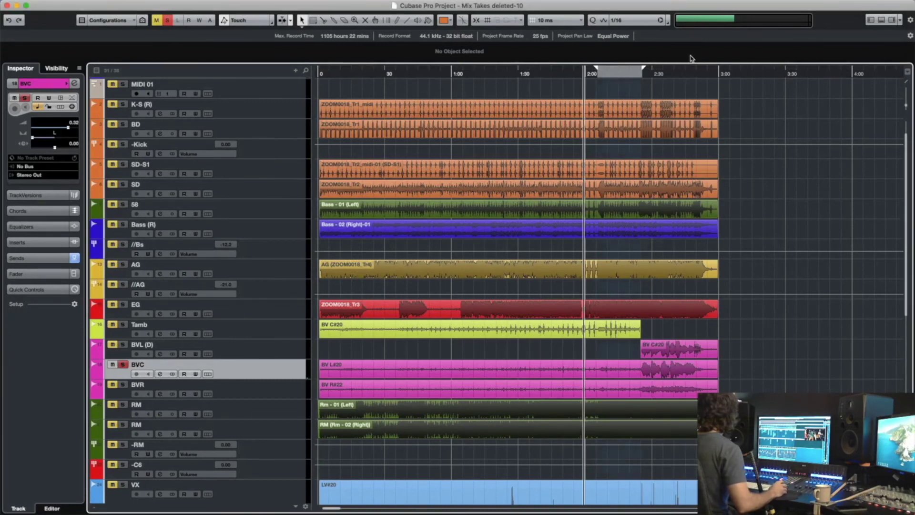
{"action": "left_click", "coordinate": [692, 70], "text": "alt"}
{"action": "key", "text": "KP_Divide"}
{"action": "key", "text": "KP_1"}
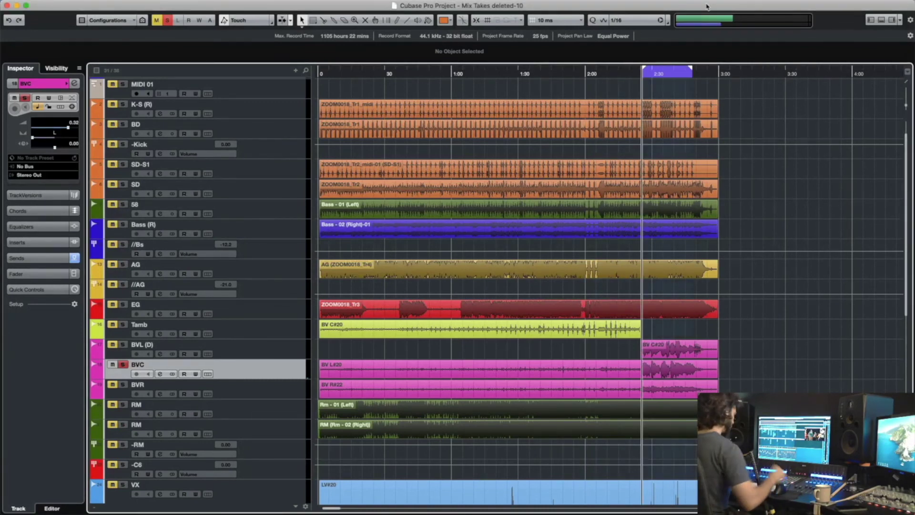
{"action": "key", "text": "space"}
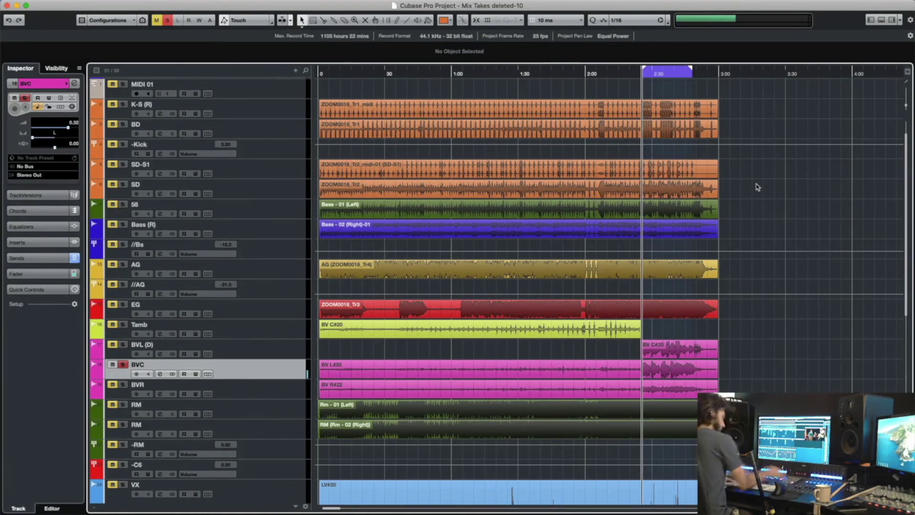
- In the *AbbeyRd reverb's Pro-Q 3, lower the low cut to about 50 Hz, deepen the 5 kHz and high-shelf cuts, and unsolo BVC
{"action": "key", "text": "F3"}
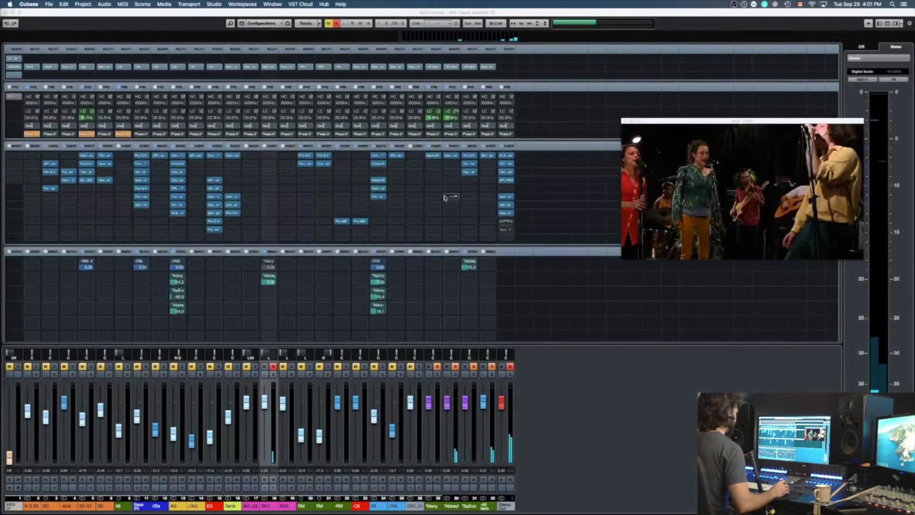
{"action": "left_click", "coordinate": [450, 157]}
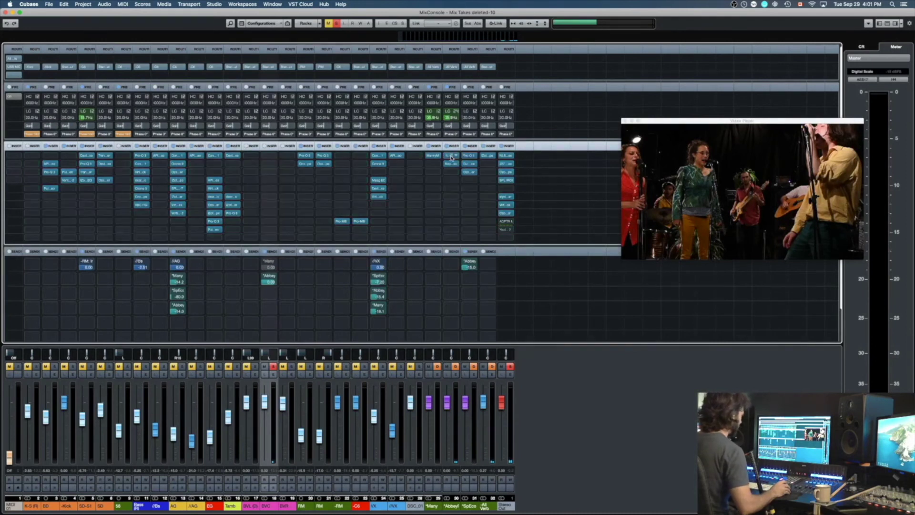
{"action": "left_click_drag", "start_coordinate": [395, 130], "coordinate": [487, 204]}
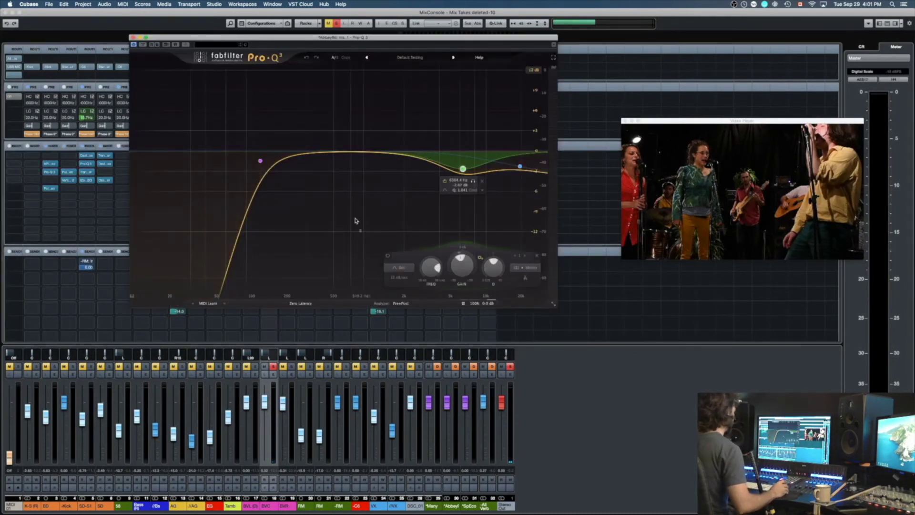
{"action": "left_click", "coordinate": [355, 220]}
{"action": "left_click_drag", "start_coordinate": [260, 161], "coordinate": [219, 154]}
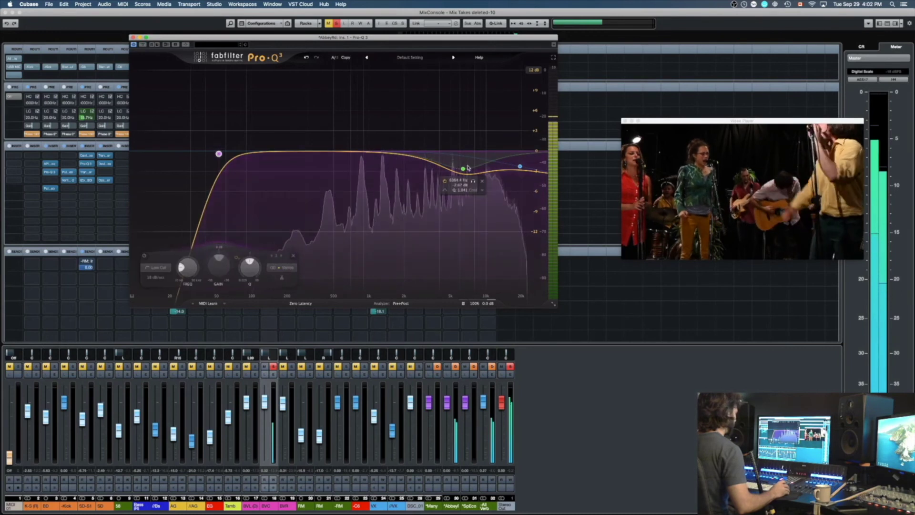
{"action": "mouse_move", "coordinate": [462, 169]}
{"action": "left_mouse_down"}
{"action": "mouse_move", "coordinate": [405, 80]}
{"action": "mouse_move", "coordinate": [419, 76]}
{"action": "mouse_move", "coordinate": [450, 180]}
{"action": "left_mouse_up"}
{"action": "left_click_drag", "start_coordinate": [520, 166], "coordinate": [516, 176]}
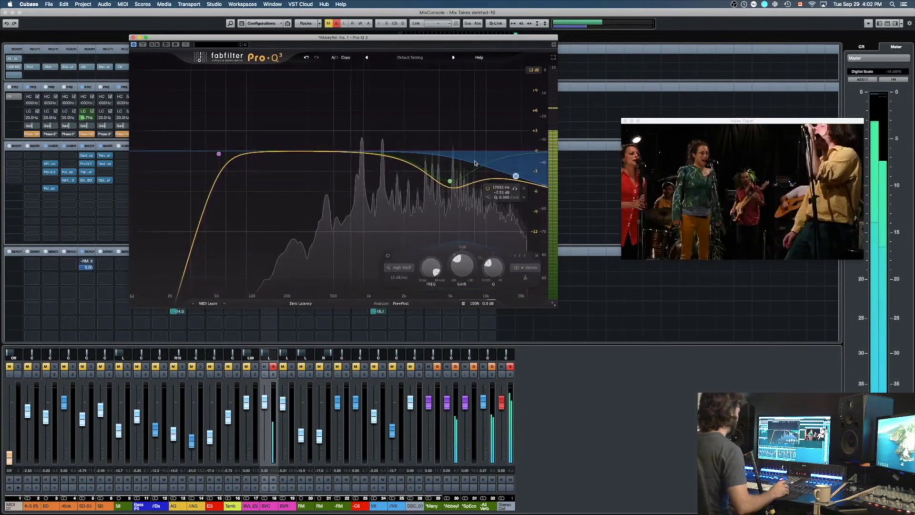
{"action": "key", "text": "super+w"}
{"action": "key", "text": "s"}
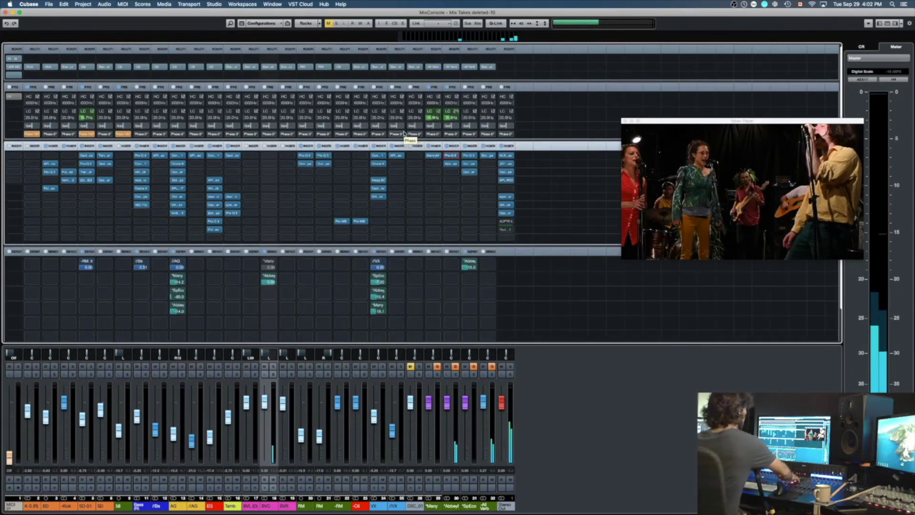
- Lower the BVC channel's *Many and *AbbeyRd send levels against the full mix and save the project
{"action": "key", "text": "space"}
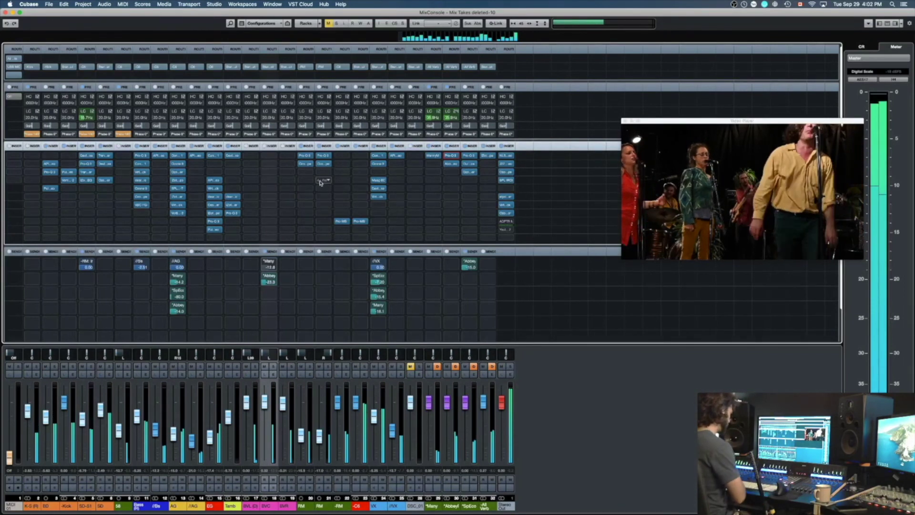
{"action": "key", "text": "super+s"}
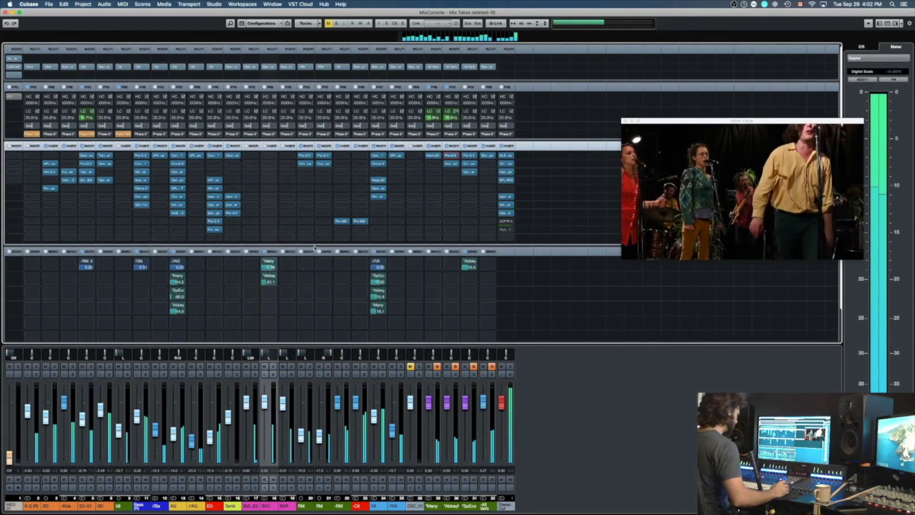
- Cut the *Many reverb channel's high EQ band by nearly 4 dB at about 3.6 kHz and close its channel settings
{"action": "left_click", "coordinate": [435, 374]}
{"action": "left_click_drag", "start_coordinate": [572, 405], "coordinate": [538, 402]}
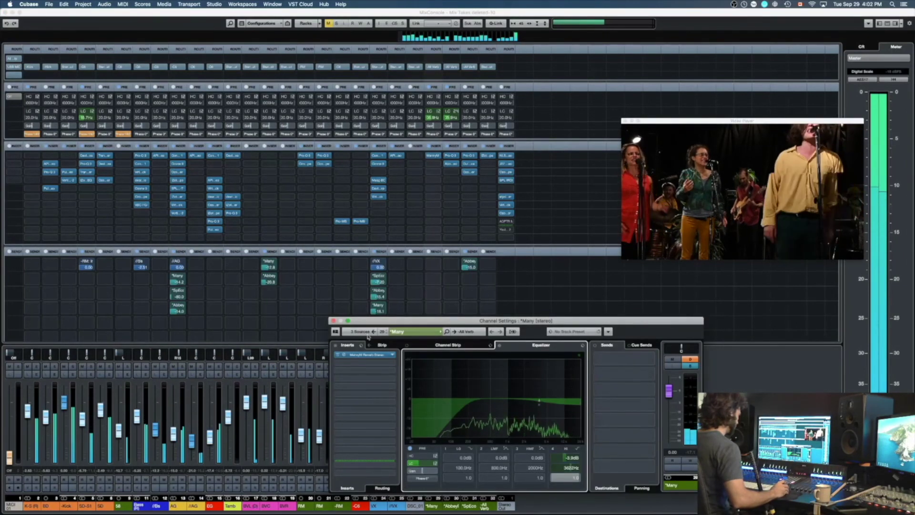
{"action": "left_click", "coordinate": [333, 321]}
- Load Slate Digital's Virtual Mix Rack into insert slot 2 of the BVC channel
{"action": "left_click", "coordinate": [269, 417]}
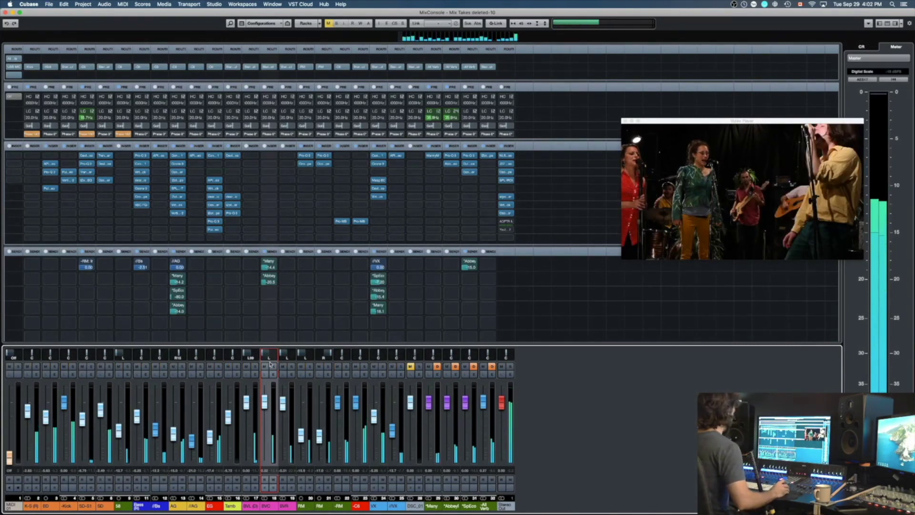
{"action": "left_click", "coordinate": [267, 165]}
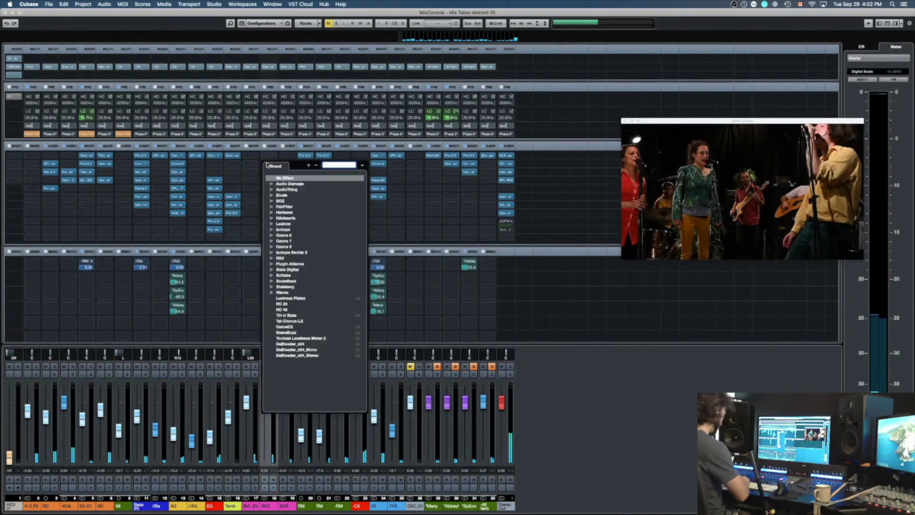
{"action": "type", "text": "vir"}
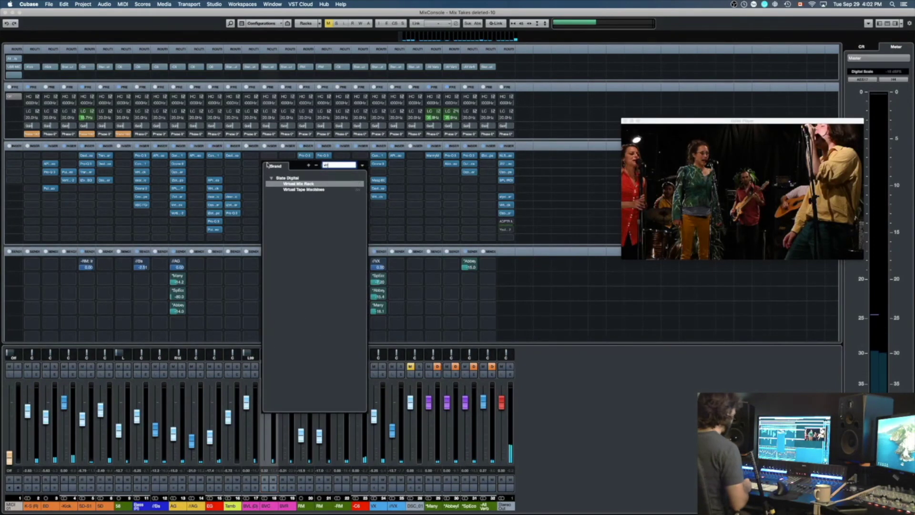
{"action": "left_click", "coordinate": [317, 184]}
- Add the FG-401 compressor to the rack's first slot, adjust its threshold for the BVC vocal, and close the rack
{"action": "scroll", "coordinate": [228, 196], "scroll_direction": "down", "scroll_amount": 5}
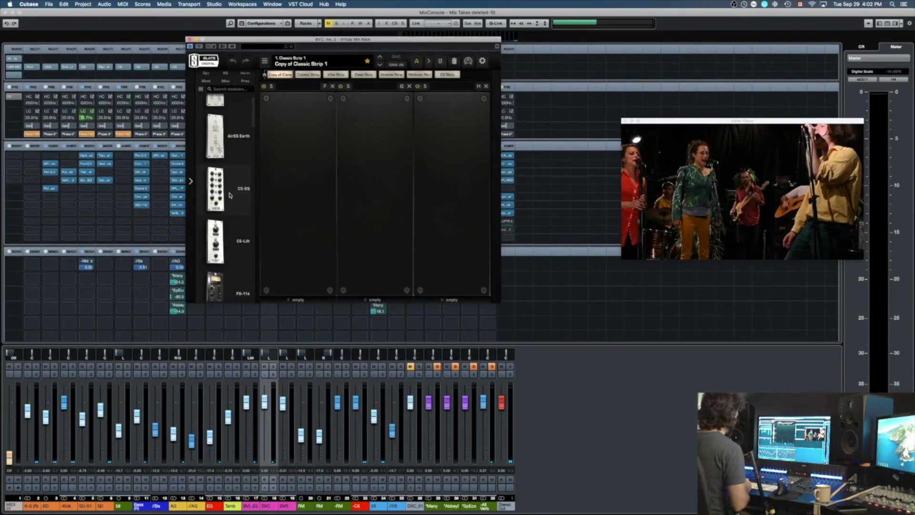
{"action": "left_click_drag", "start_coordinate": [227, 230], "coordinate": [323, 186]}
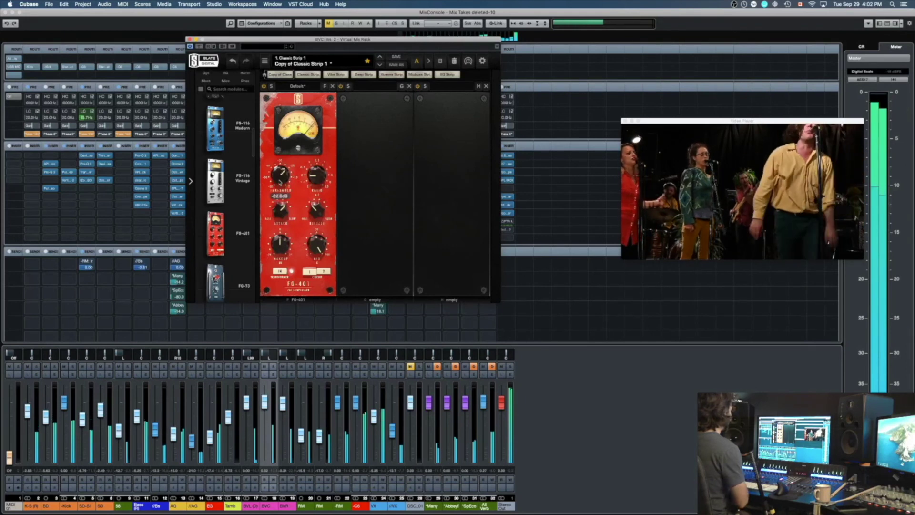
{"action": "left_click_drag", "start_coordinate": [279, 182], "coordinate": [279, 183]}
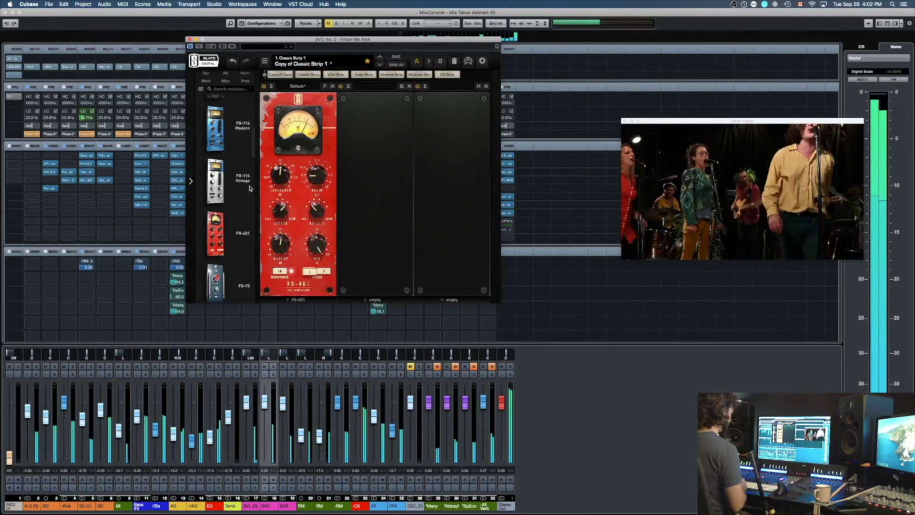
{"action": "key", "text": "super+w"}
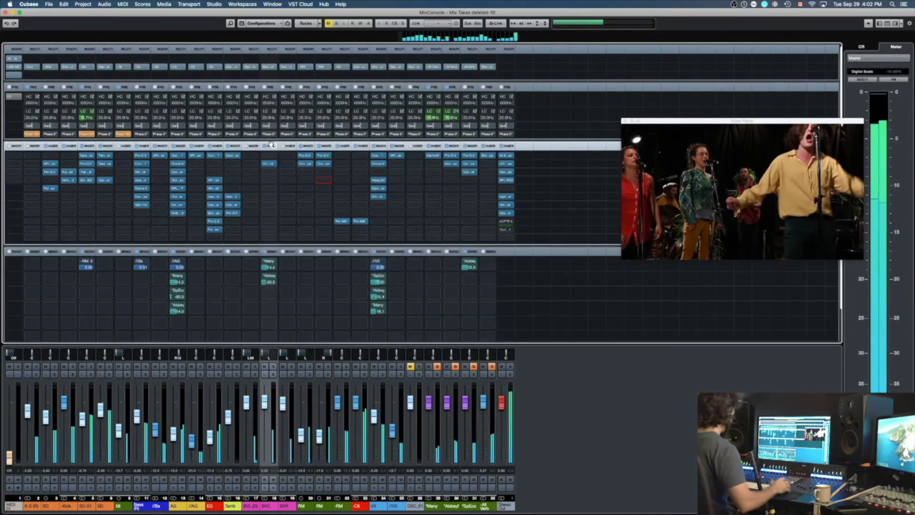
- Solo BVR, copy the Virtual Mix Rack from BVC into its insert slot 2, and adjust the FG-401's threshold and gain
{"action": "left_click", "coordinate": [291, 366]}
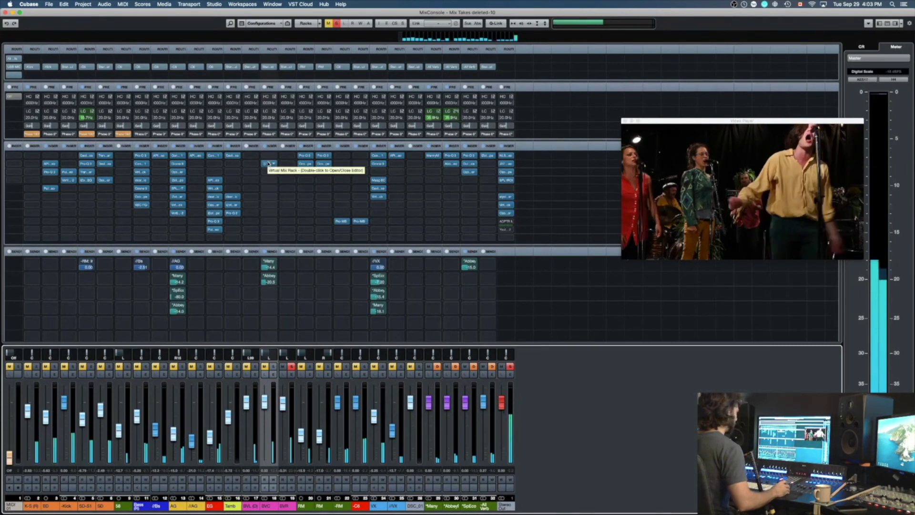
{"action": "left_click_drag", "start_coordinate": [270, 164], "coordinate": [308, 258]}
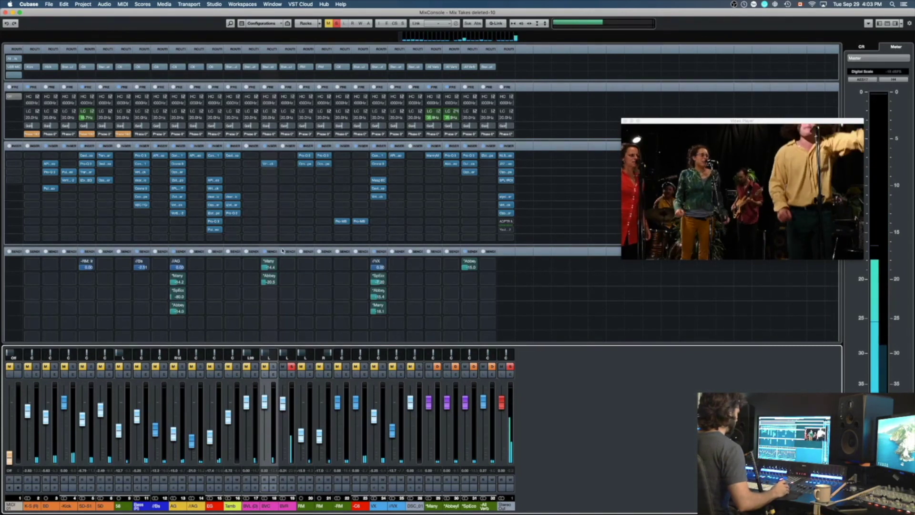
{"action": "left_click_drag", "start_coordinate": [270, 166], "coordinate": [287, 165]}
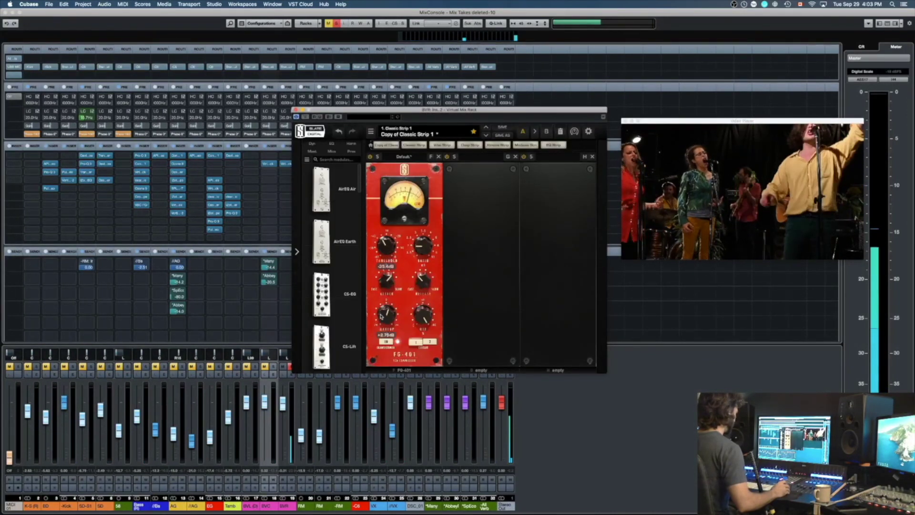
- Raise the BVR fader to about 1.43 dB, compare it within the full mix, and solo the channel again
{"action": "left_click", "coordinate": [295, 411]}
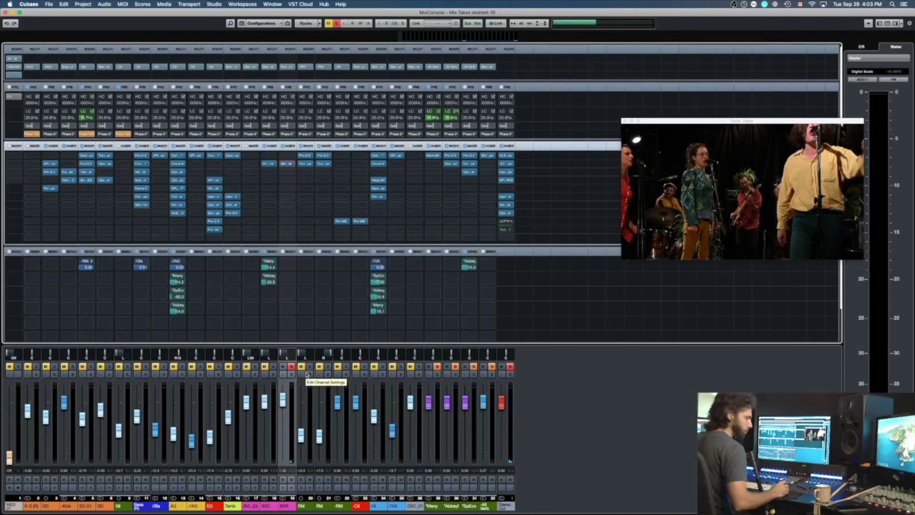
{"action": "left_click", "coordinate": [291, 367]}
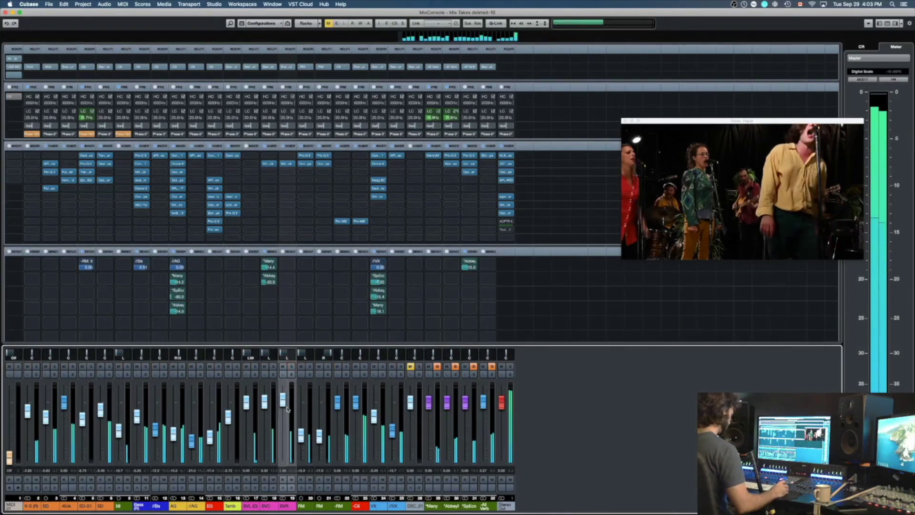
{"action": "left_click", "coordinate": [292, 367]}
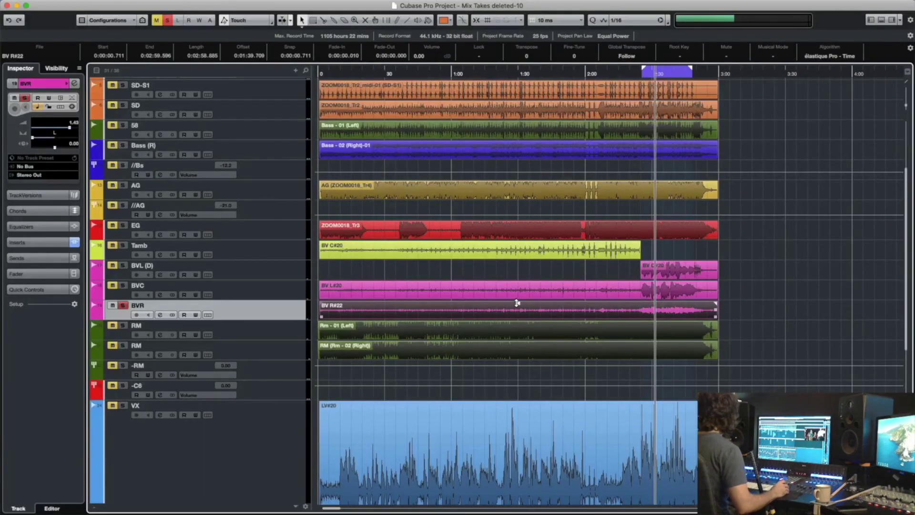
- Pan BVR to about L45 and toggle its solo to compare its placement with the full mix
{"action": "left_click_drag", "start_coordinate": [517, 303], "coordinate": [516, 293]}
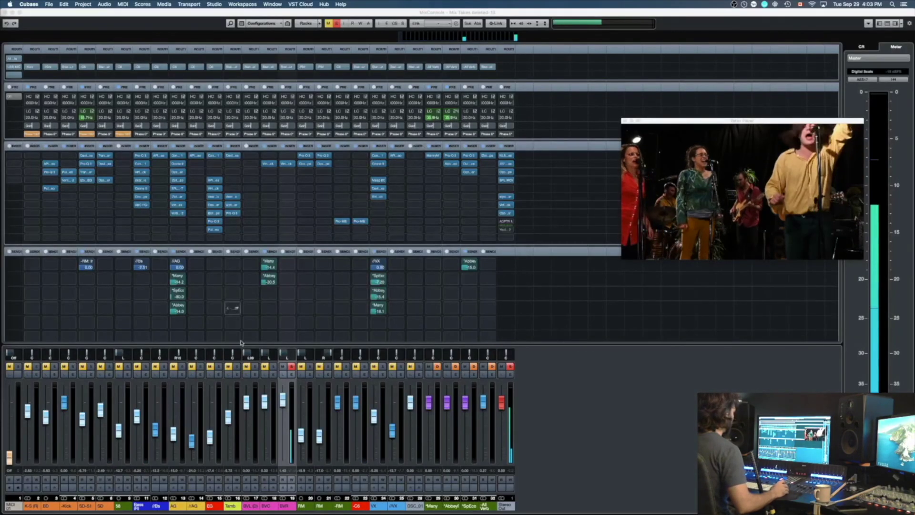
{"action": "left_click_drag", "start_coordinate": [288, 355], "coordinate": [294, 356]}
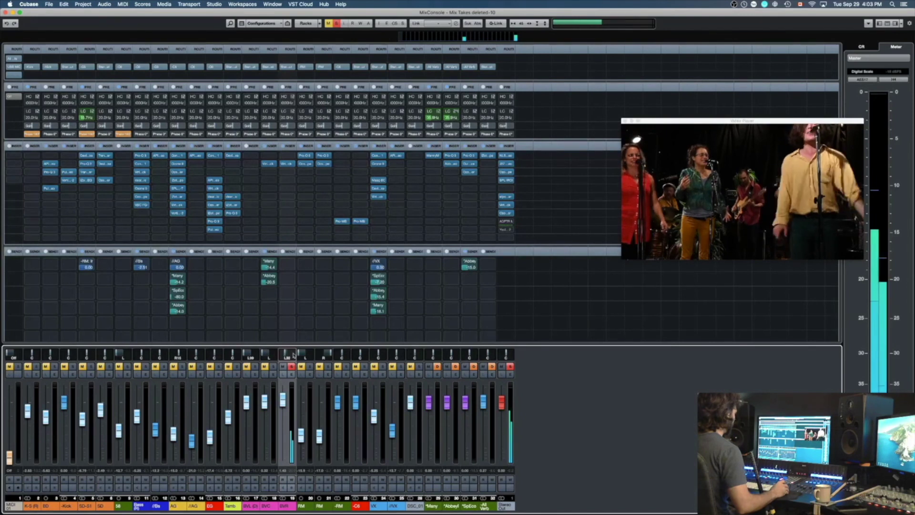
{"action": "left_click", "coordinate": [291, 367]}
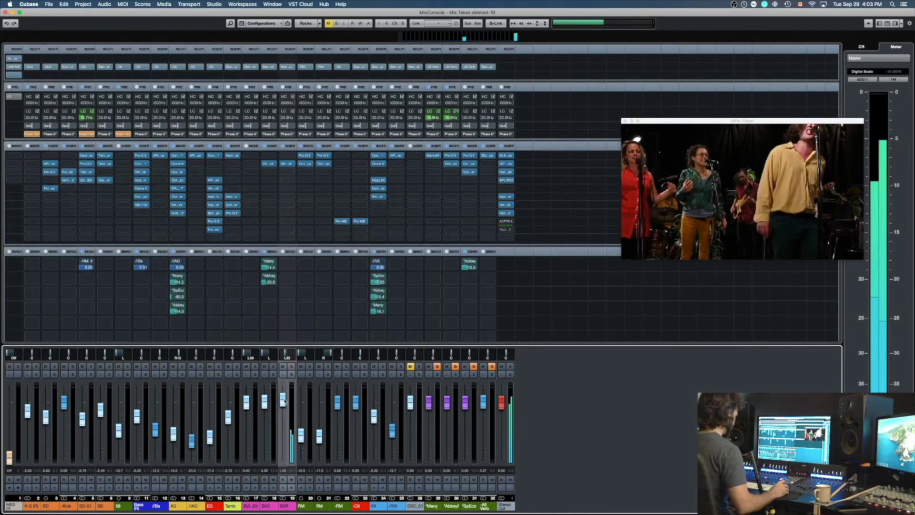
{"action": "left_click", "coordinate": [292, 367]}
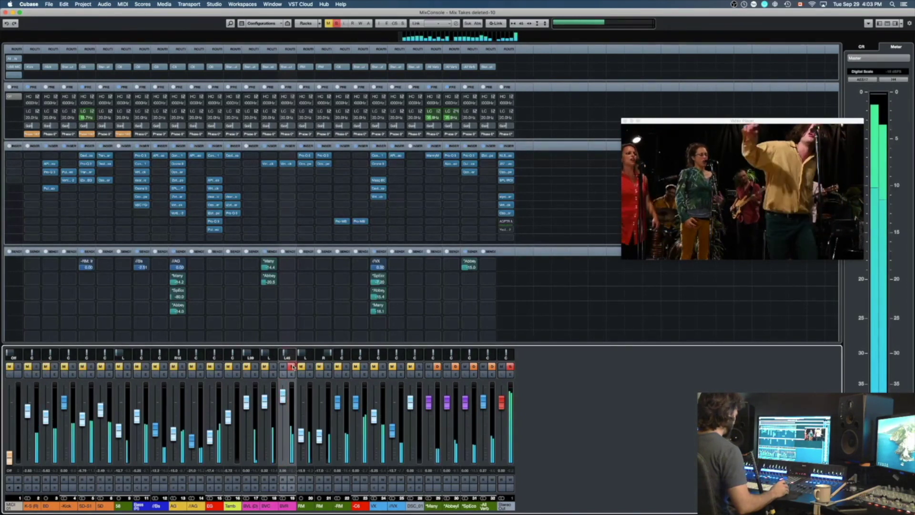
{"action": "left_click", "coordinate": [292, 366]}
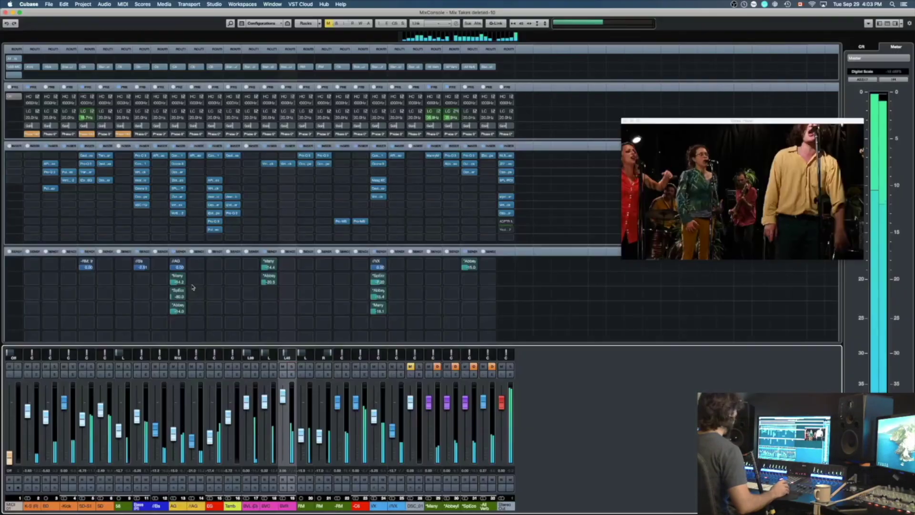
- Copy the sends from BVC to BVR and adjust the BVR fader to about 2.13 dB
{"action": "left_click_drag", "start_coordinate": [264, 252], "coordinate": [288, 255]}
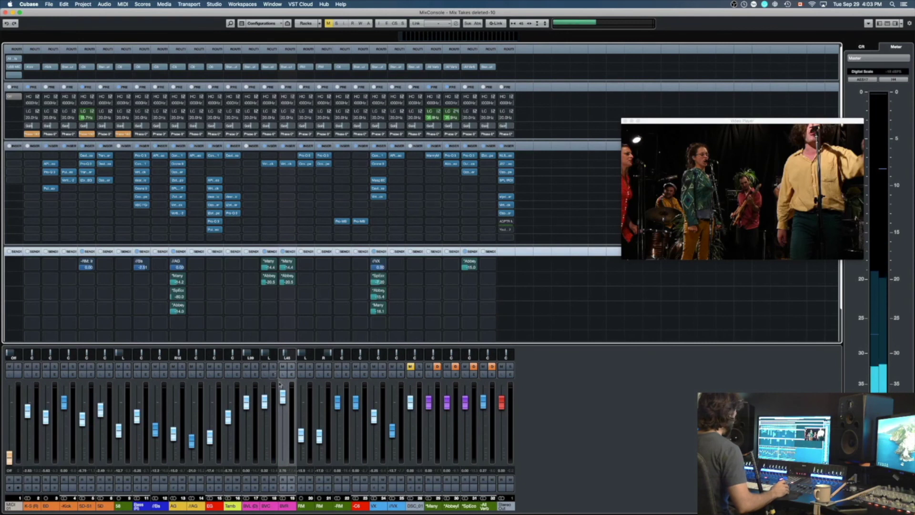
{"action": "left_click_drag", "start_coordinate": [283, 398], "coordinate": [284, 401]}
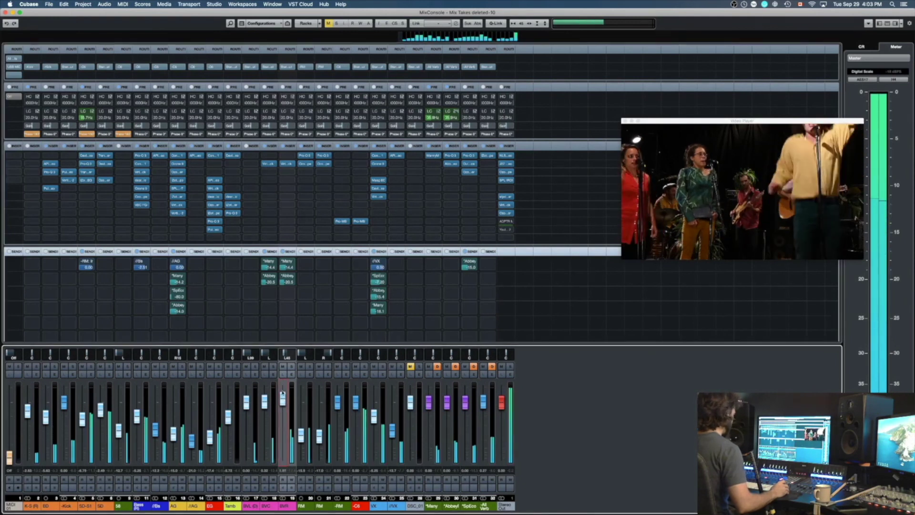
- Check BVL (D) and BVC in solo, pan BVC left of centre, and return to the full mix
{"action": "left_click", "coordinate": [255, 366]}
{"action": "left_click", "coordinate": [254, 366]}
{"action": "left_click", "coordinate": [273, 366]}
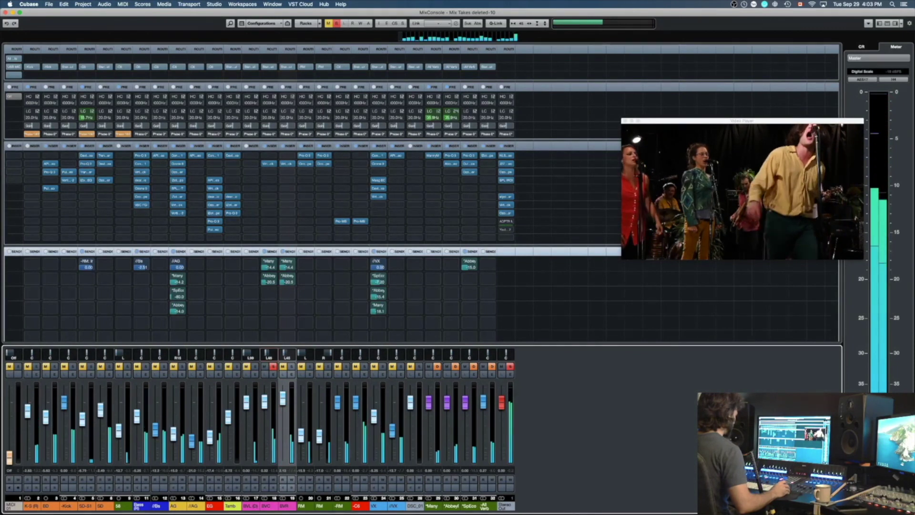
{"action": "left_click", "coordinate": [274, 366]}
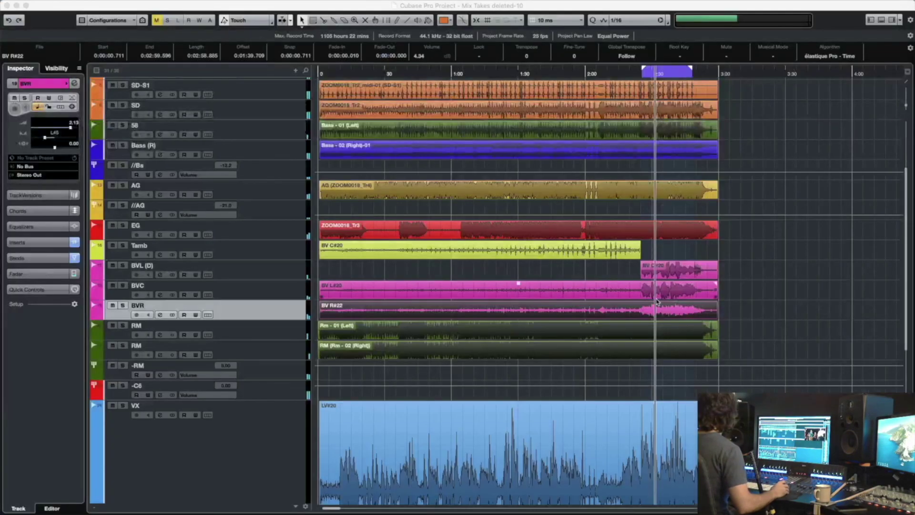
- Split the BVC and BVR events where the BVL (D) event starts and delete their earlier portions
{"action": "scroll", "coordinate": [643, 290], "scroll_direction": "up", "scroll_amount": 5}
{"action": "left_click_drag", "start_coordinate": [619, 270], "coordinate": [629, 310]}
{"action": "scroll", "coordinate": [630, 309], "scroll_direction": "up", "scroll_amount": 4}
{"action": "scroll", "coordinate": [630, 309], "scroll_direction": "up", "scroll_amount": 3}
{"action": "left_click", "coordinate": [639, 291], "text": "alt"}
{"action": "left_click_drag", "start_coordinate": [625, 276], "coordinate": [651, 285]}
{"action": "key", "text": "Delete"}
{"action": "left_click", "coordinate": [612, 300]}
{"action": "scroll", "coordinate": [612, 301], "scroll_direction": "down", "scroll_amount": 10}
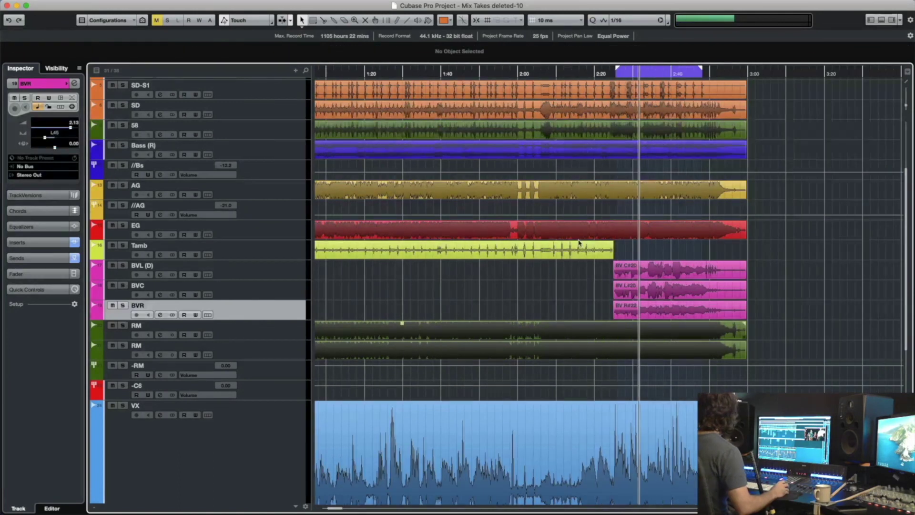
- Play from about 1:40 to compare the mix with and without the early BVC and BVR audio, and undo the deletion and splits
{"action": "left_click", "coordinate": [446, 76]}
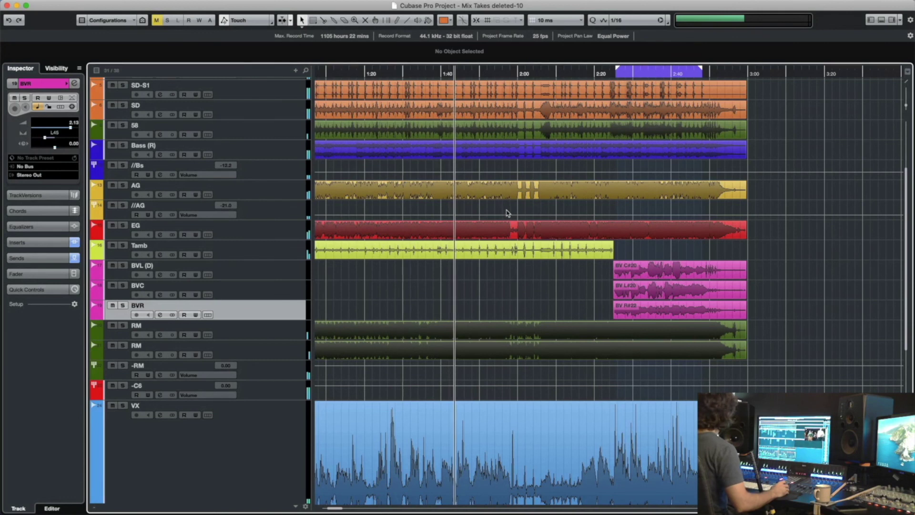
{"action": "key", "text": "super+z"}
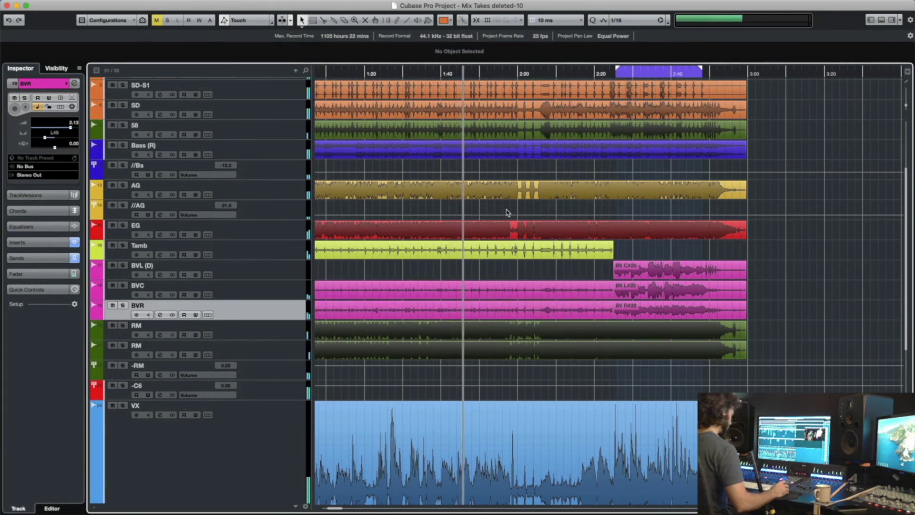
{"action": "key", "text": "super+shift+z"}
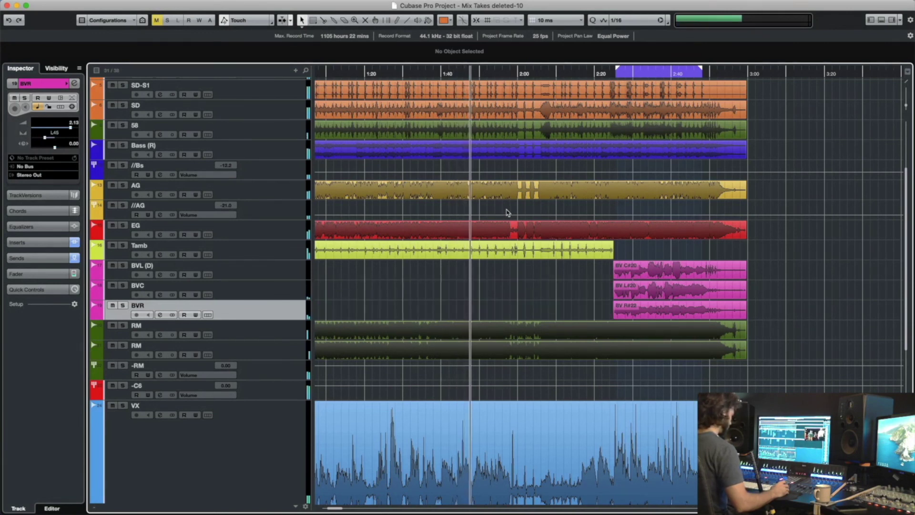
{"action": "key", "text": "super+z"}
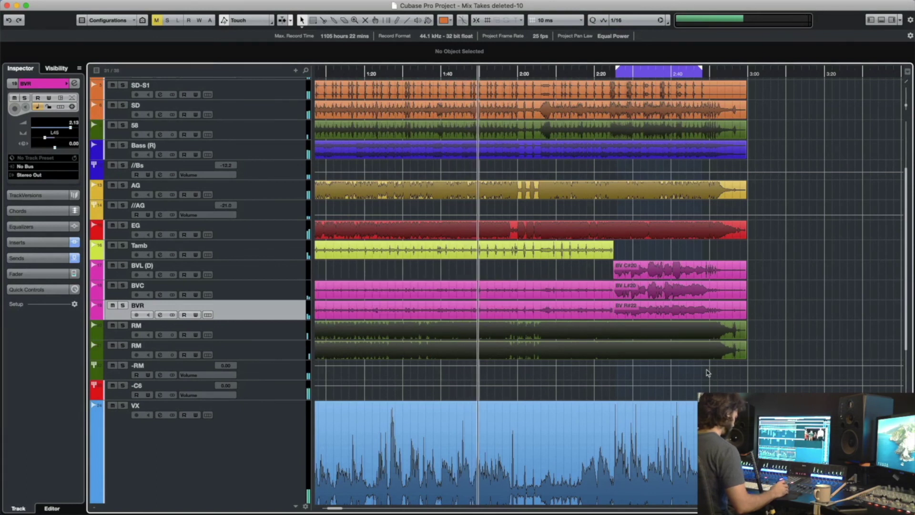
{"action": "key", "text": "s"}
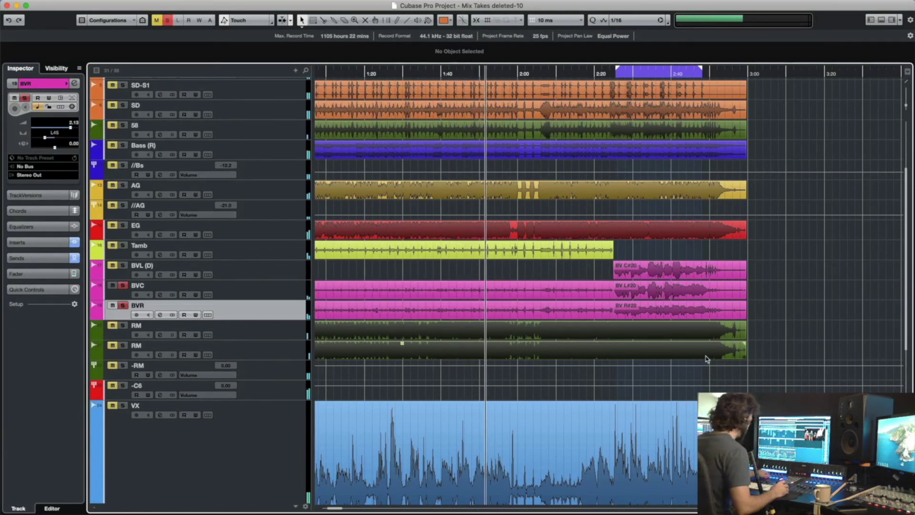
{"action": "key", "text": "s"}
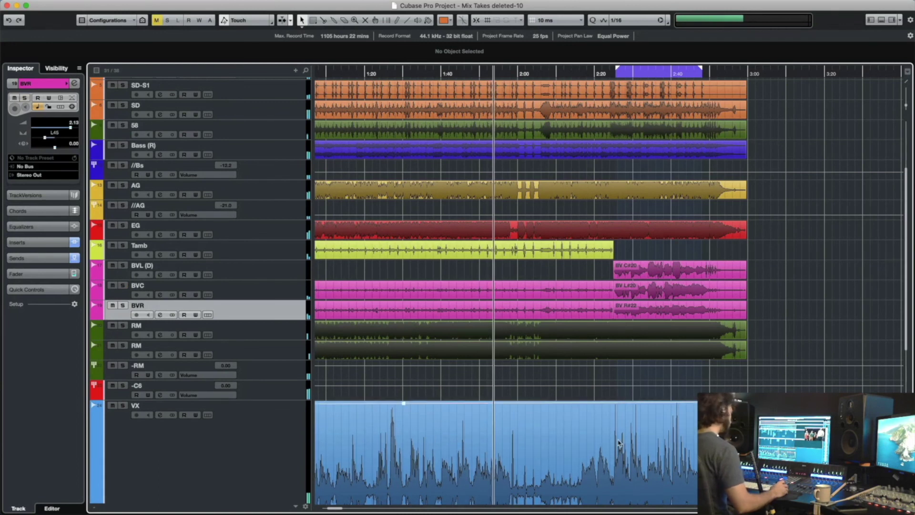
{"action": "key", "text": "KP_Subtract"}
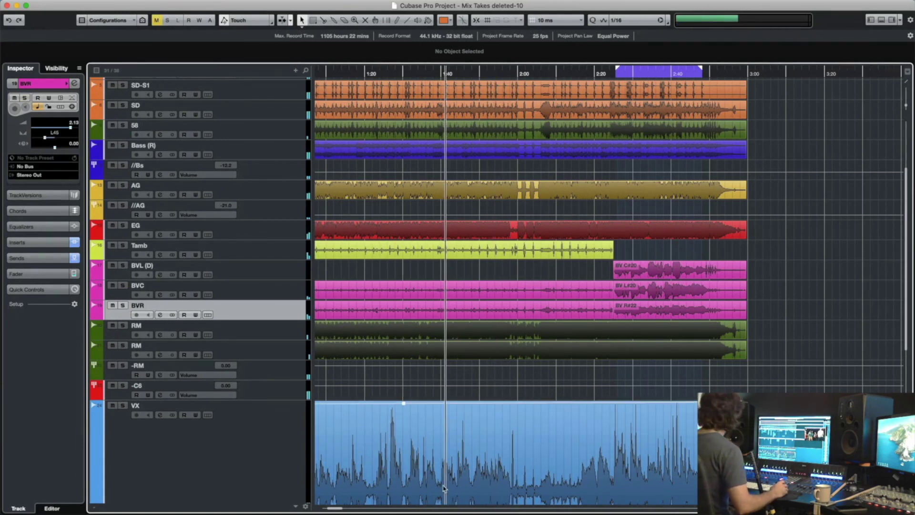
{"action": "key", "text": "super+z"}
- Play from the start of the cycle range, solo BVC, and load FabFilter Pro-Q 3 into its insert slot 4
{"action": "left_click", "coordinate": [857, 311]}
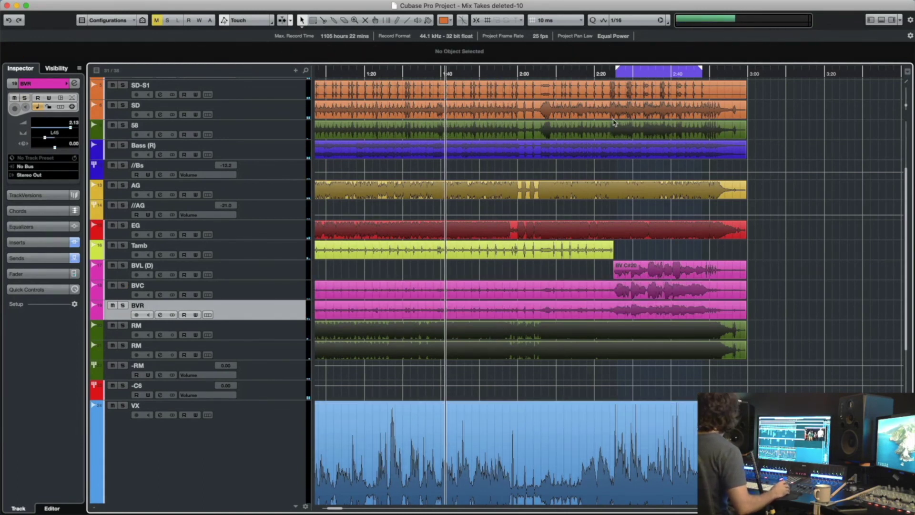
{"action": "left_click", "coordinate": [616, 71]}
{"action": "key", "text": "space"}
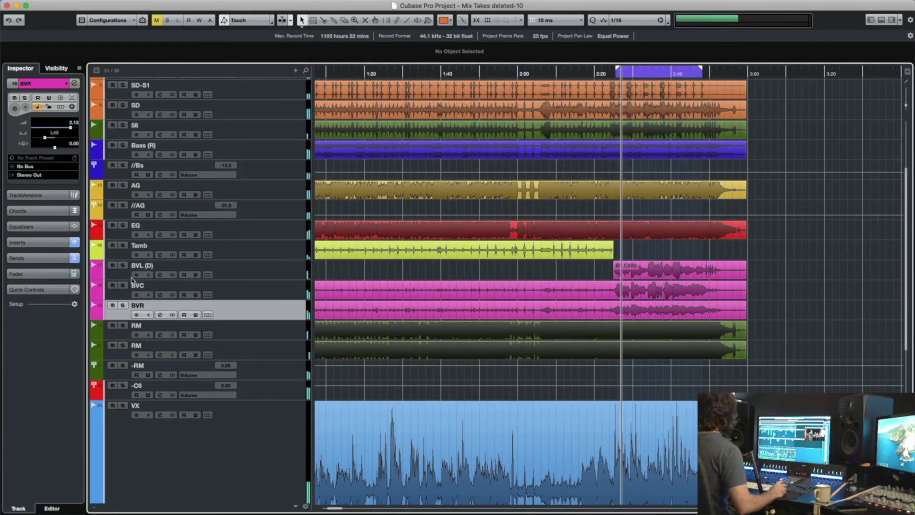
{"action": "left_click", "coordinate": [122, 284]}
{"action": "key", "text": "F3"}
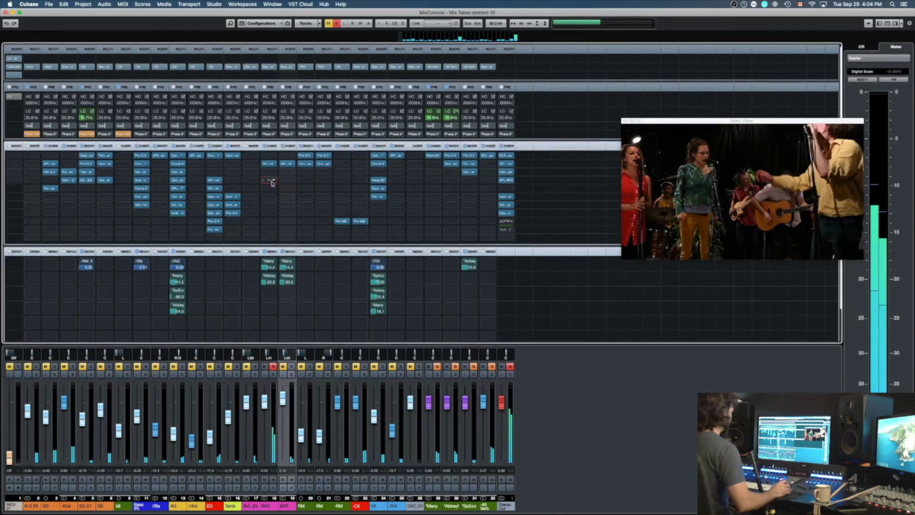
{"action": "left_click", "coordinate": [272, 181]}
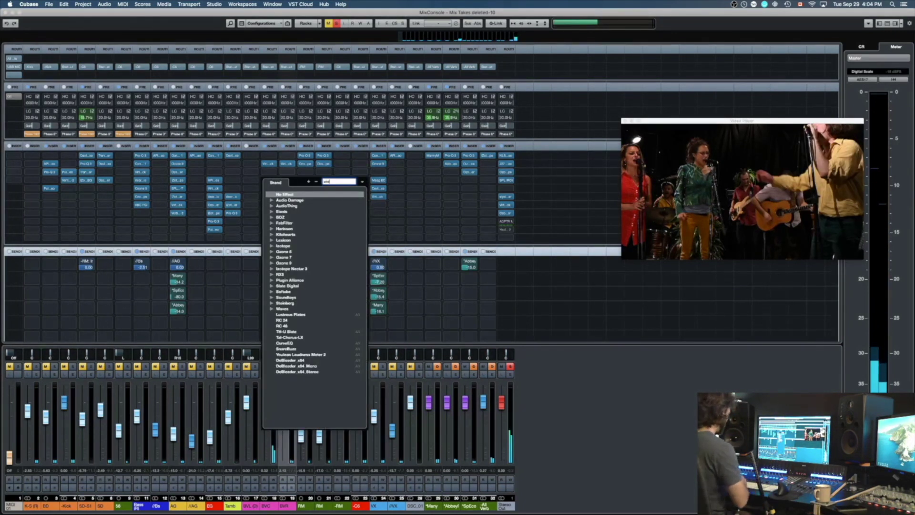
{"action": "type", "text": "proq"}
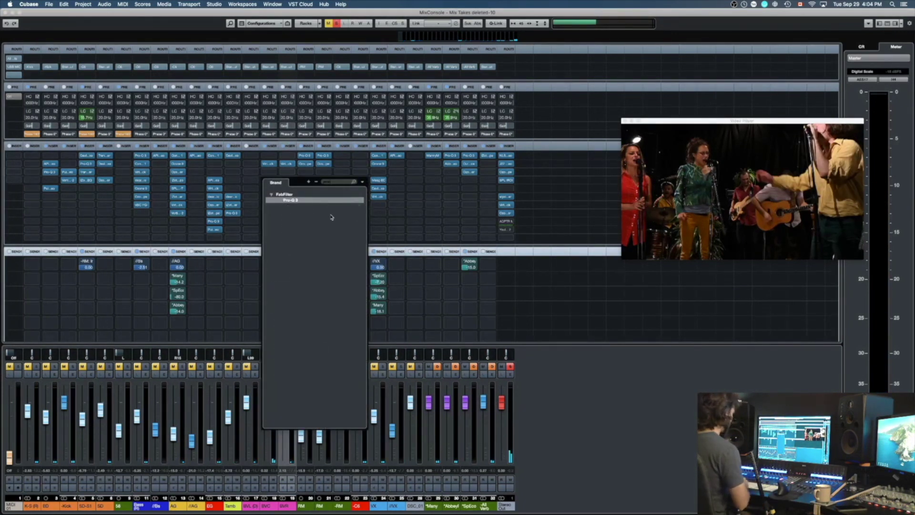
{"action": "key", "text": "Return"}
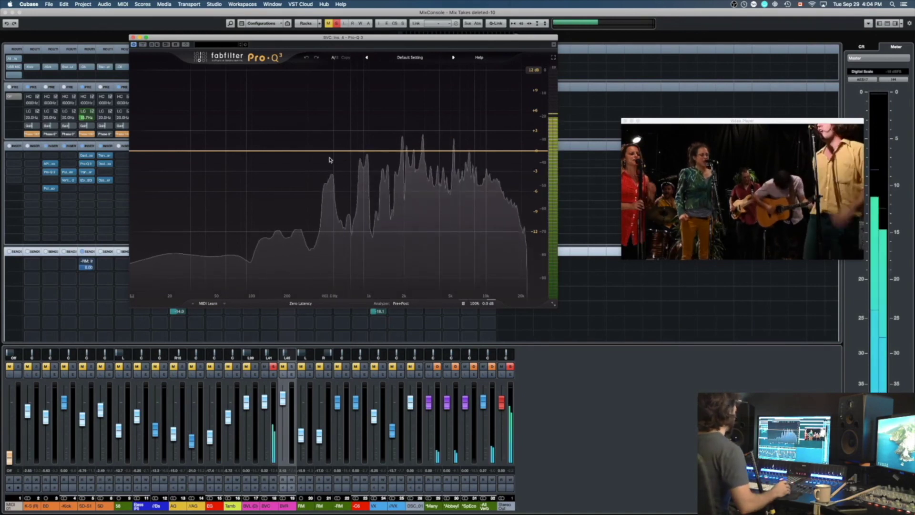
- Add a dynamic bell cut at about 2869 Hz in BVC's Pro-Q 3 and widen its Q
{"action": "double_click", "coordinate": [412, 159]}
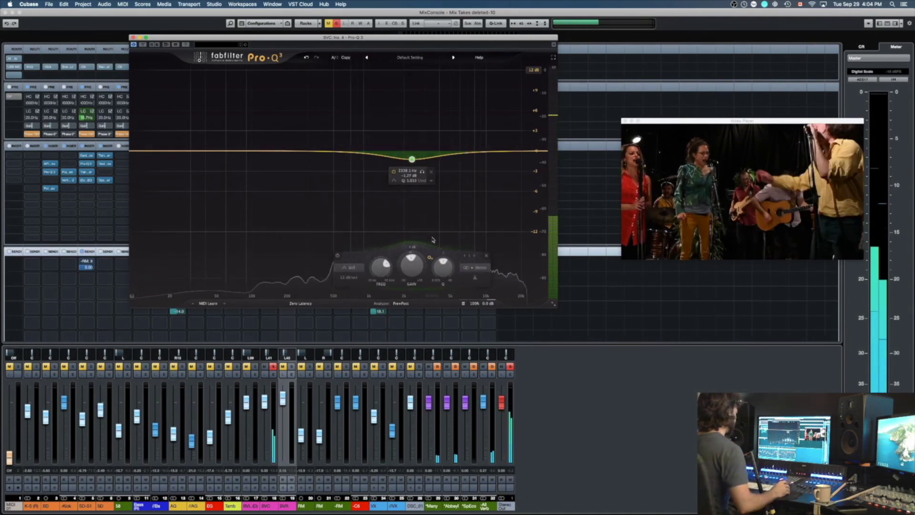
{"action": "left_click_drag", "start_coordinate": [402, 266], "coordinate": [400, 273]}
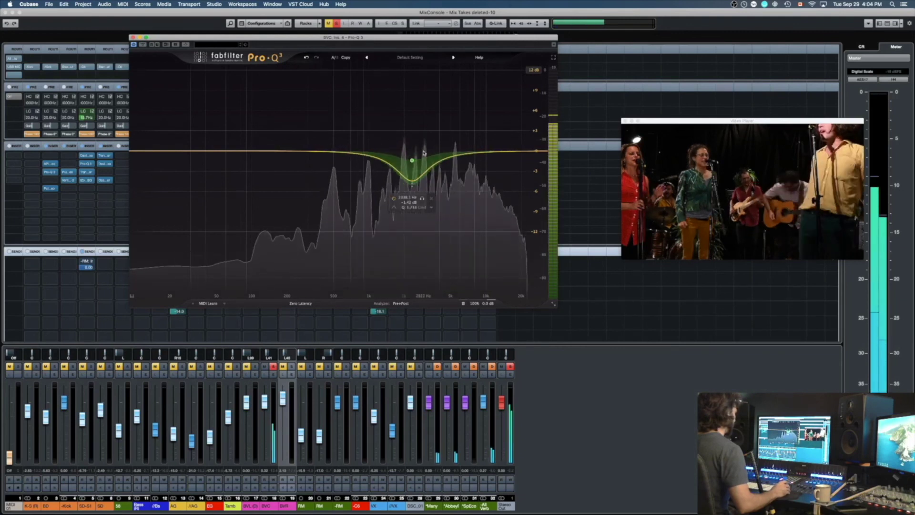
{"action": "left_click_drag", "start_coordinate": [422, 198], "coordinate": [433, 198]}
{"action": "mouse_move", "coordinate": [449, 262]}
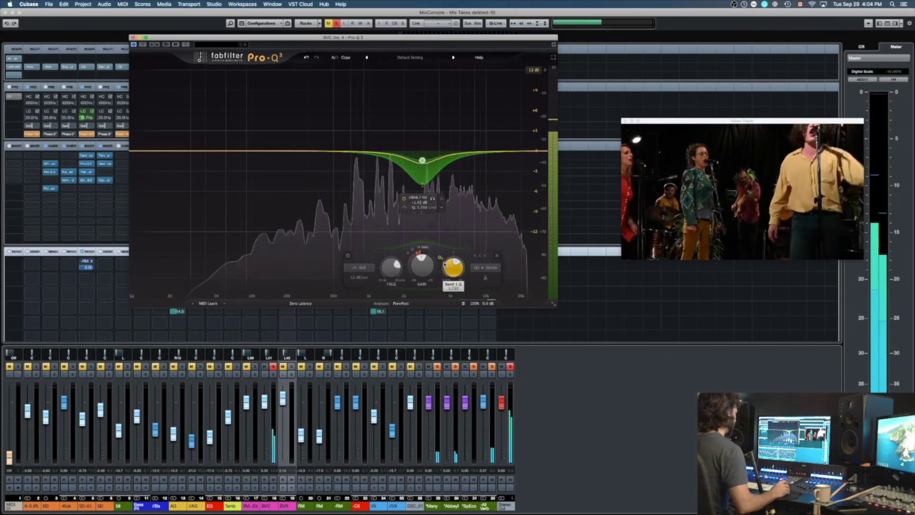
{"action": "left_click_drag", "start_coordinate": [448, 263], "coordinate": [417, 264]}
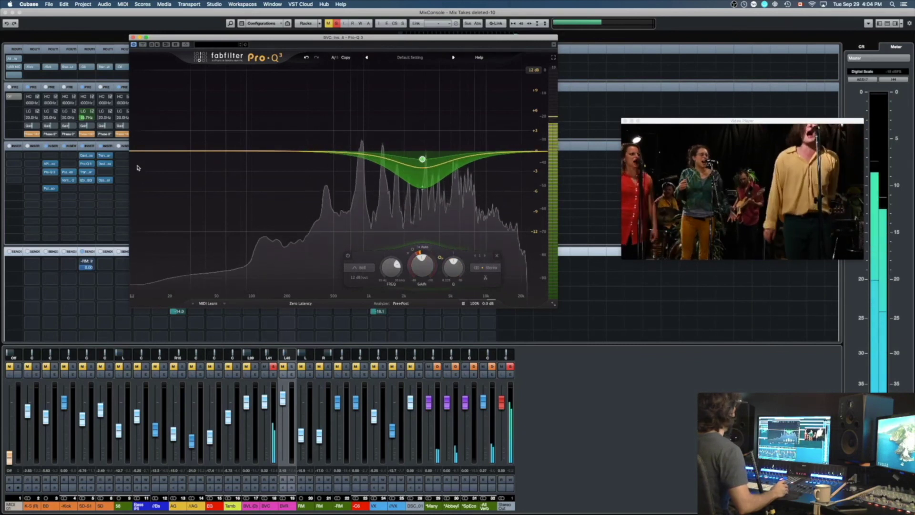
- Add an 18 dB/oct low cut at about 91 Hz on BVC and close the equalizer
{"action": "left_click_drag", "start_coordinate": [136, 154], "coordinate": [246, 157]}
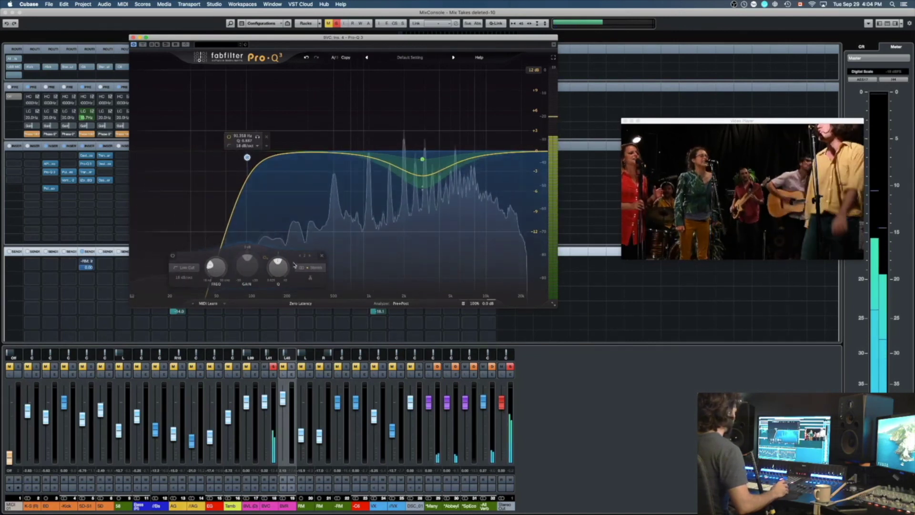
{"action": "mouse_move", "coordinate": [274, 273]}
{"action": "key", "text": "super+w"}
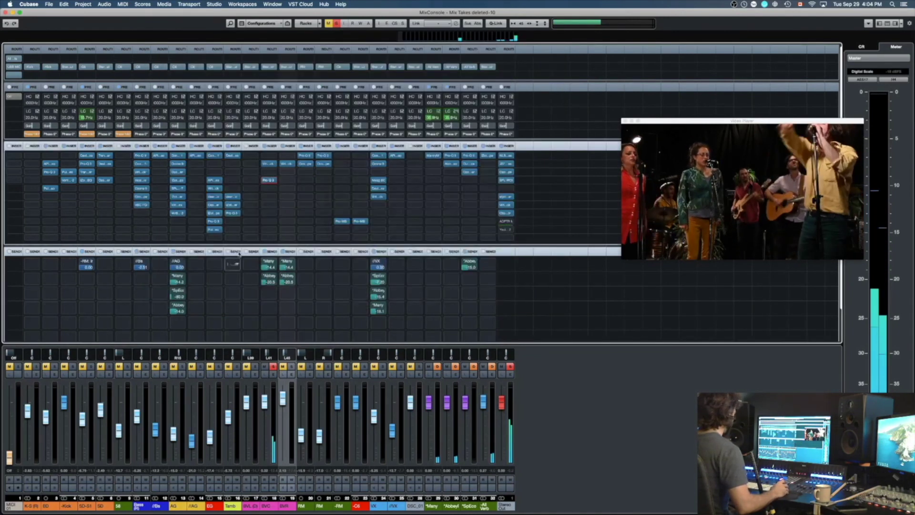
- Load the Ozone 9 Imager into insert slot 5 of the BVC channel
{"action": "left_click", "coordinate": [271, 189]}
{"action": "type", "text": "imager"}
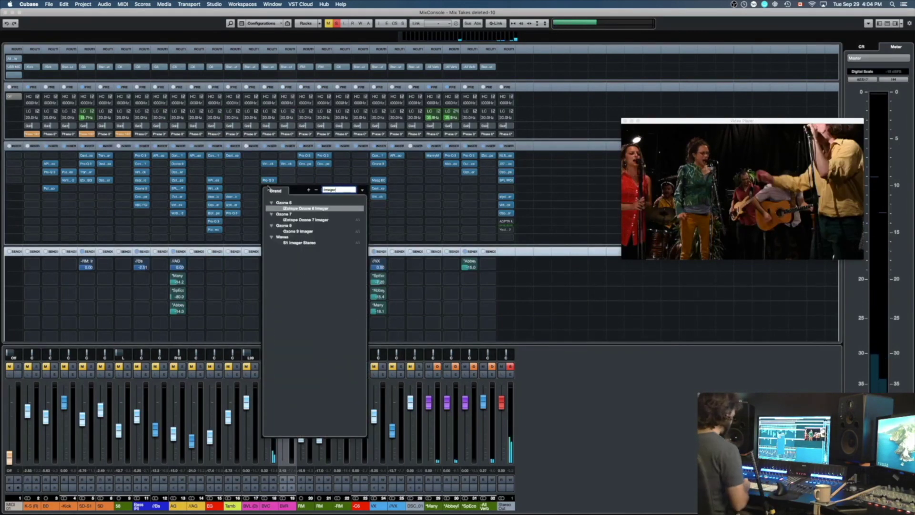
{"action": "left_click", "coordinate": [308, 231]}
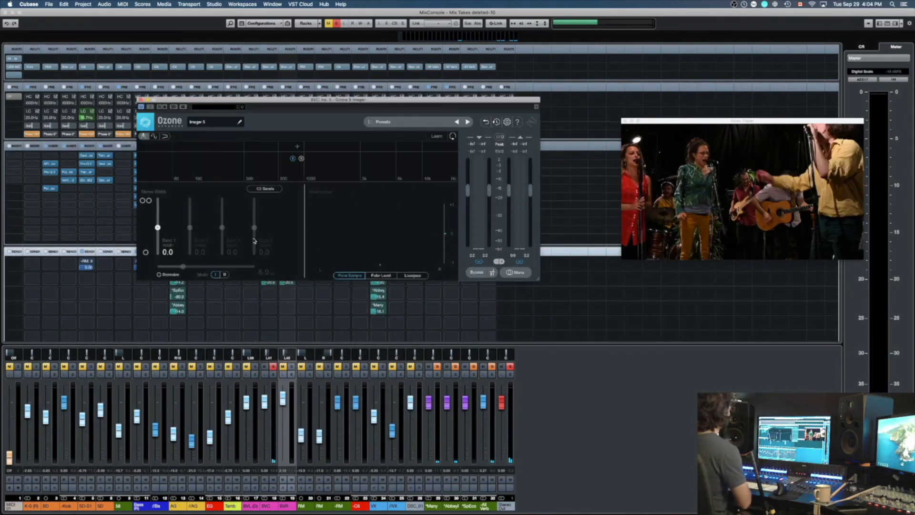
- Enable Stereoize at about 9.2 ms, set Band 1 width to about 8.9, unsolo BVC, and close the Imager
{"action": "key", "text": "space"}
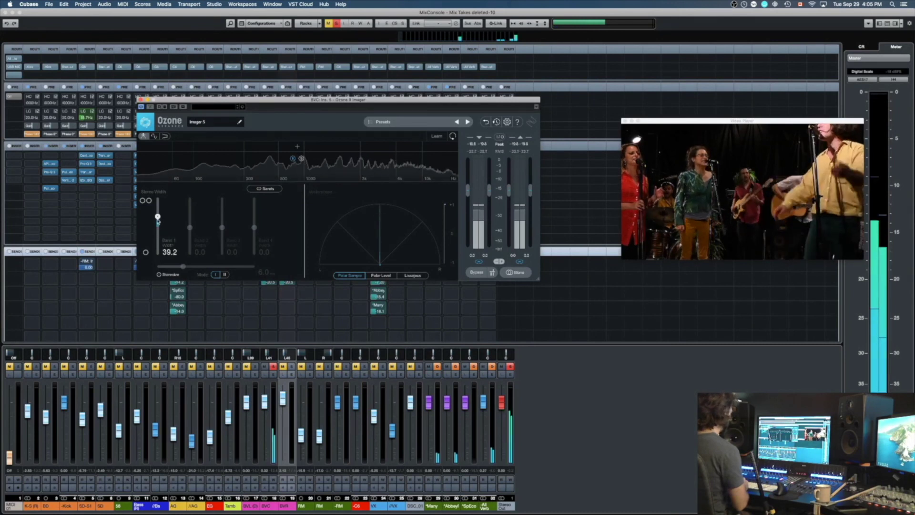
{"action": "left_click", "coordinate": [160, 274]}
{"action": "left_click_drag", "start_coordinate": [183, 269], "coordinate": [275, 267]}
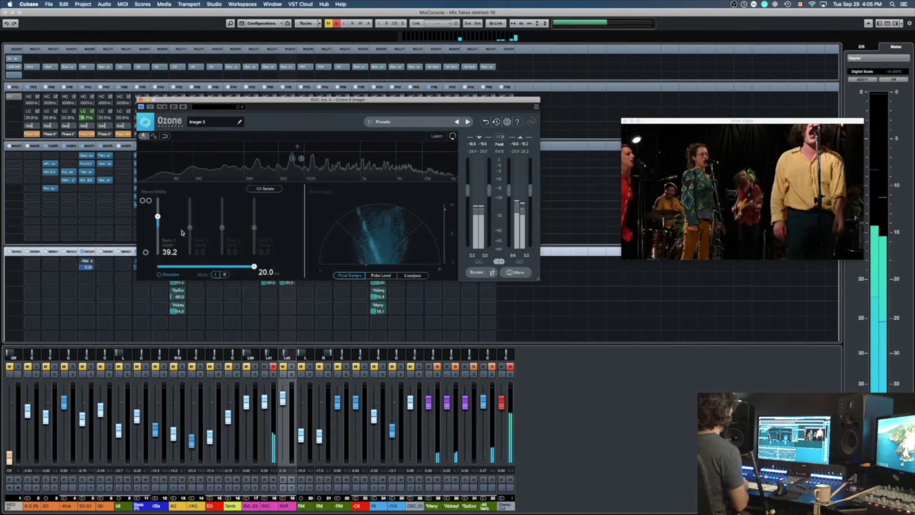
{"action": "left_click_drag", "start_coordinate": [160, 221], "coordinate": [158, 223]}
{"action": "left_click_drag", "start_coordinate": [254, 267], "coordinate": [199, 266]}
{"action": "left_click_drag", "start_coordinate": [157, 219], "coordinate": [157, 224]}
{"action": "key", "text": "s"}
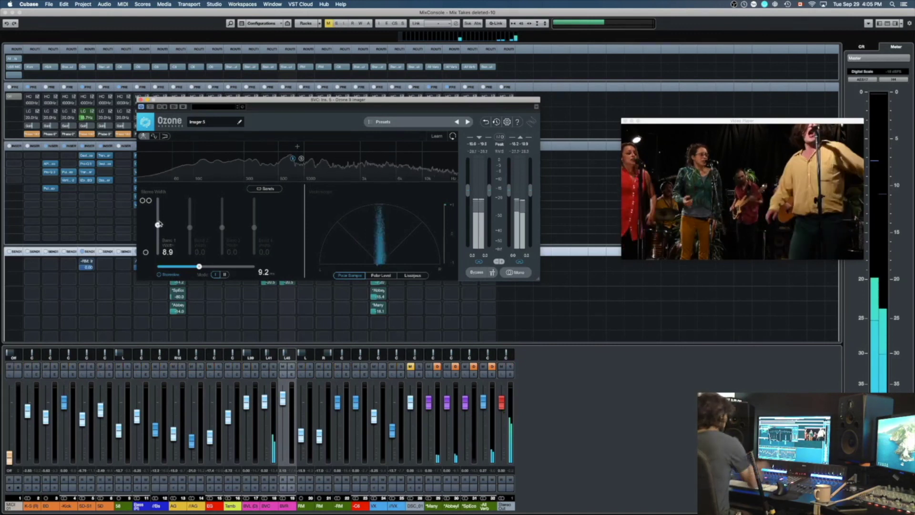
{"action": "key", "text": "super+w"}
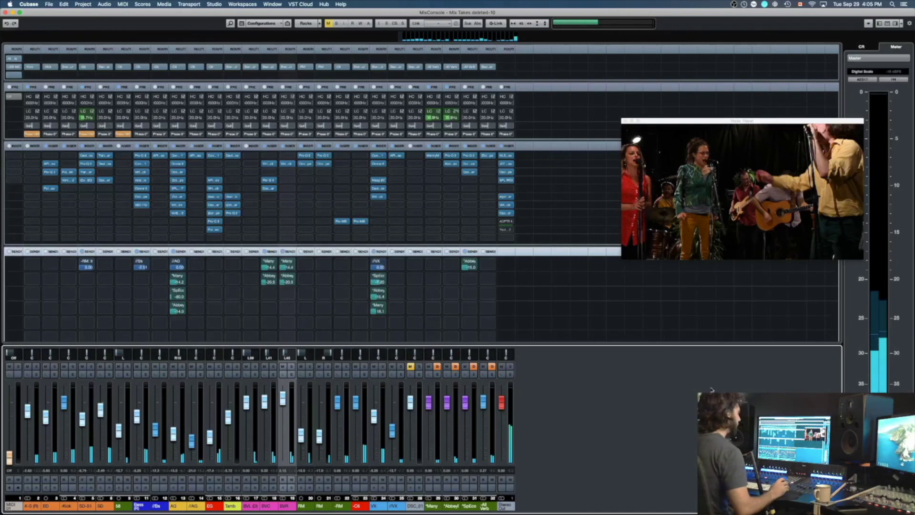
{"action": "mouse_move", "coordinate": [682, 506]}
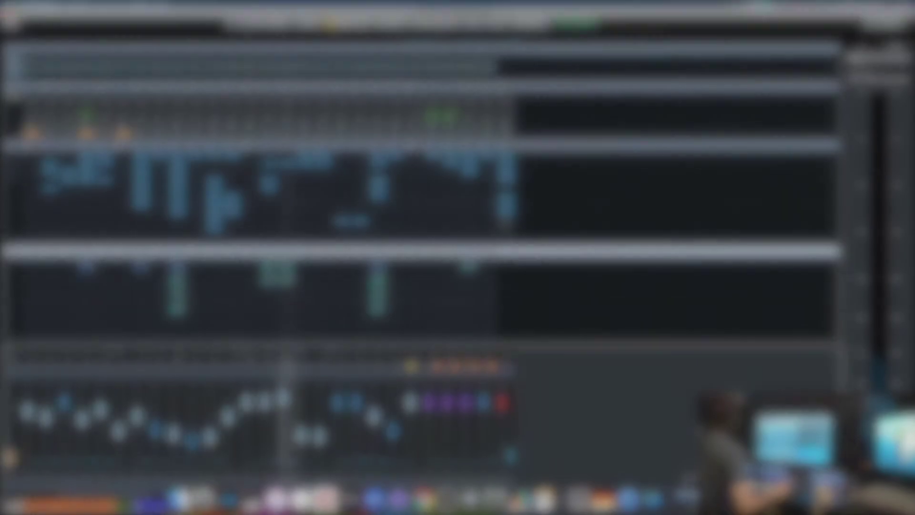